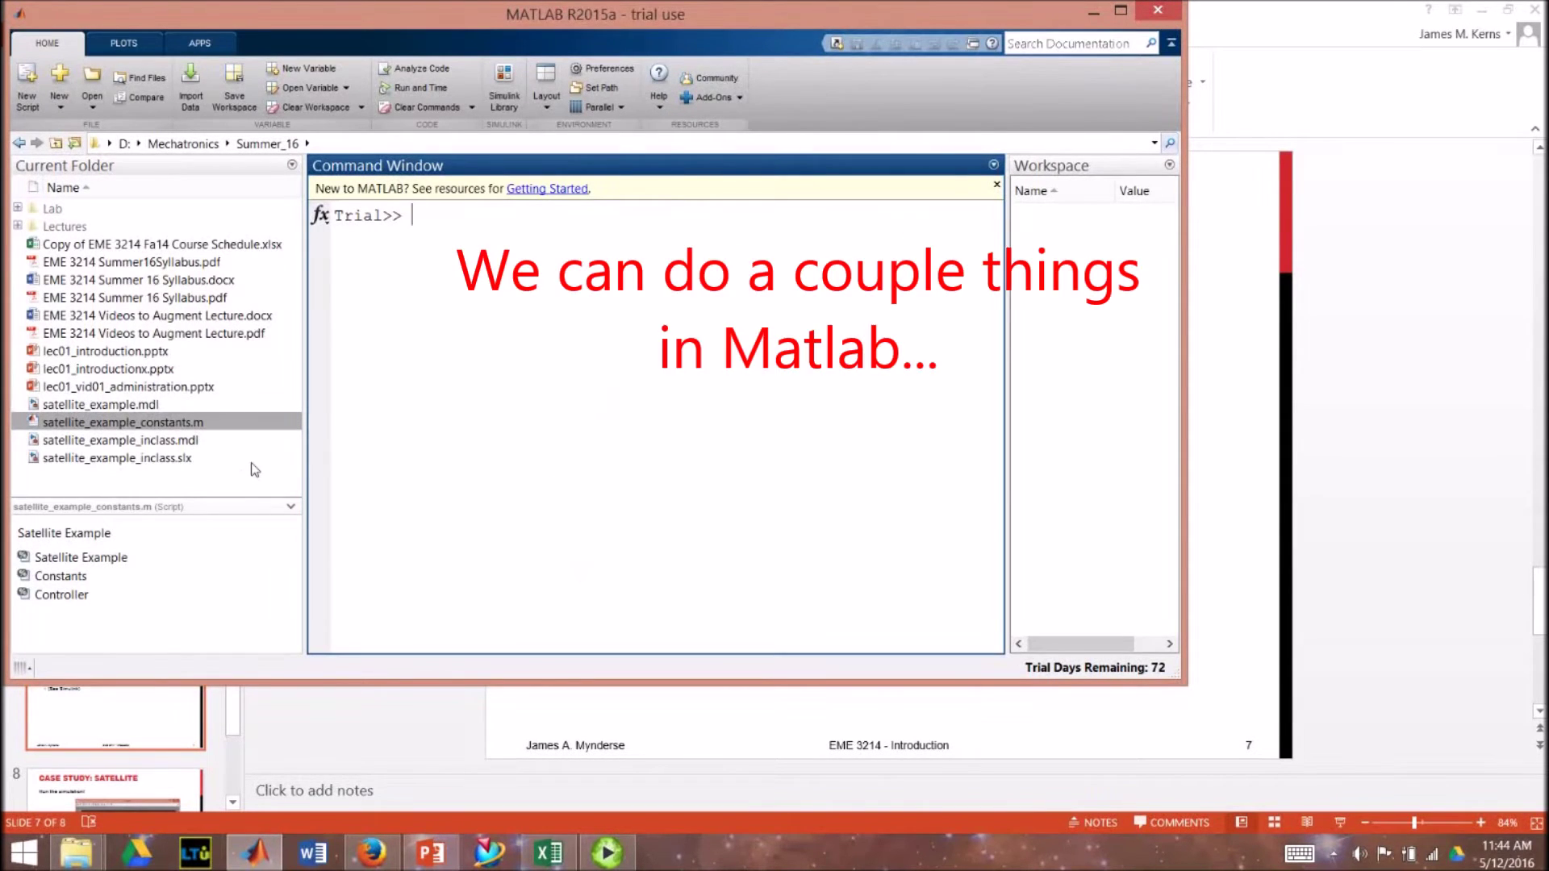
# Open satellite_example_constants.m and highlight its clear all and close all lines
pyautogui.click(168, 427)
pyautogui.doubleClick(168, 423)
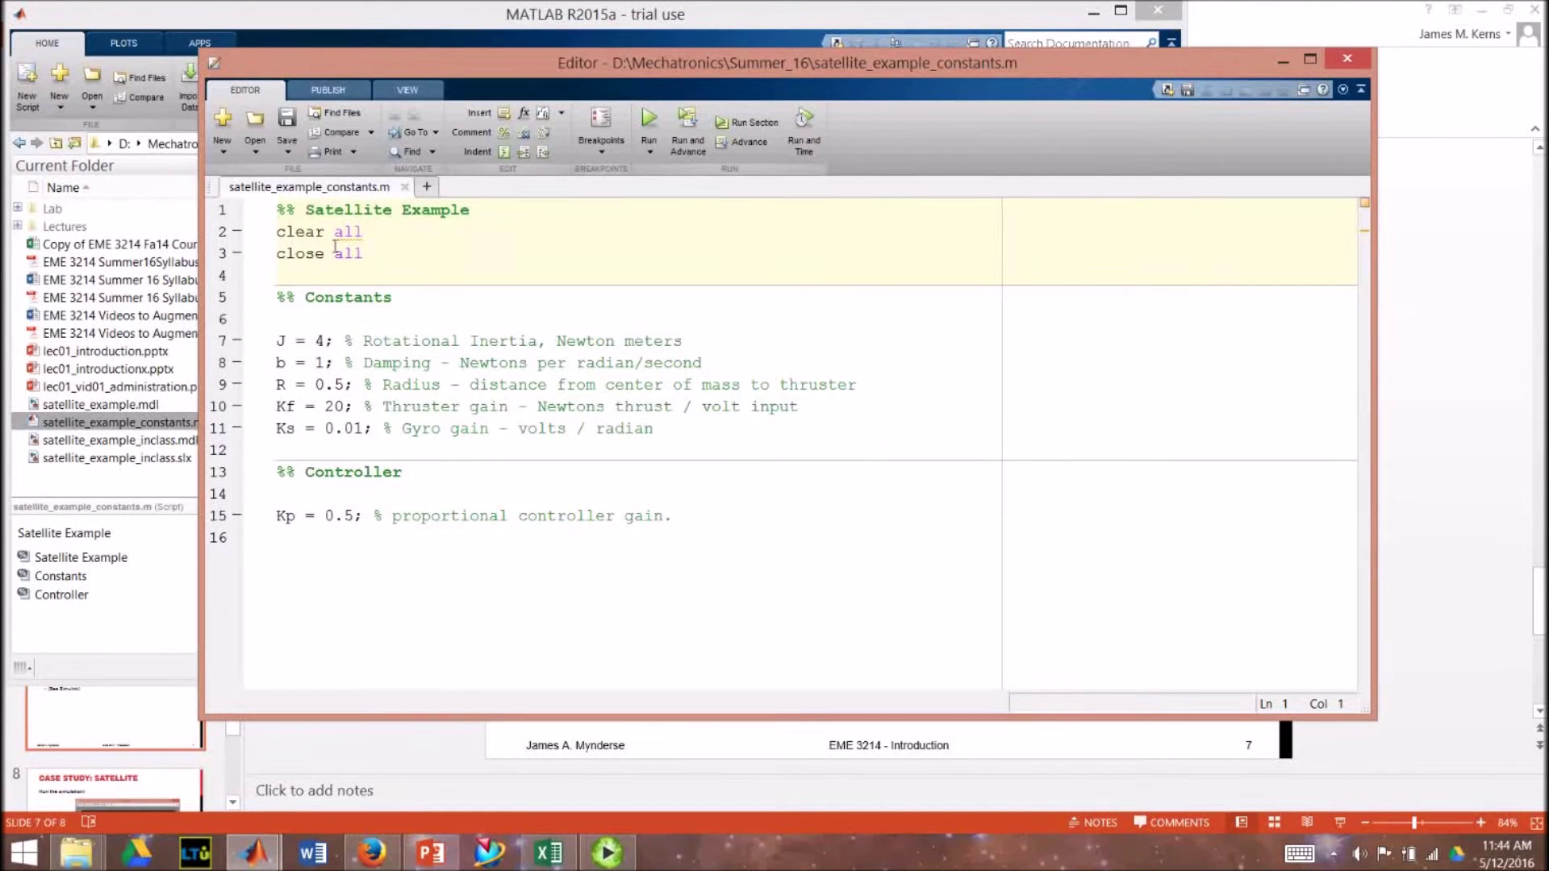
pyautogui.moveTo(277, 234); pyautogui.dragTo(375, 234)
pyautogui.click(389, 234)
pyautogui.moveTo(278, 255); pyautogui.dragTo(380, 252)
pyautogui.click(383, 252)
# Highlight the J = 4 inertia and b = 1 damping assignments, then the radius line
pyautogui.moveTo(277, 342); pyautogui.dragTo(327, 341)
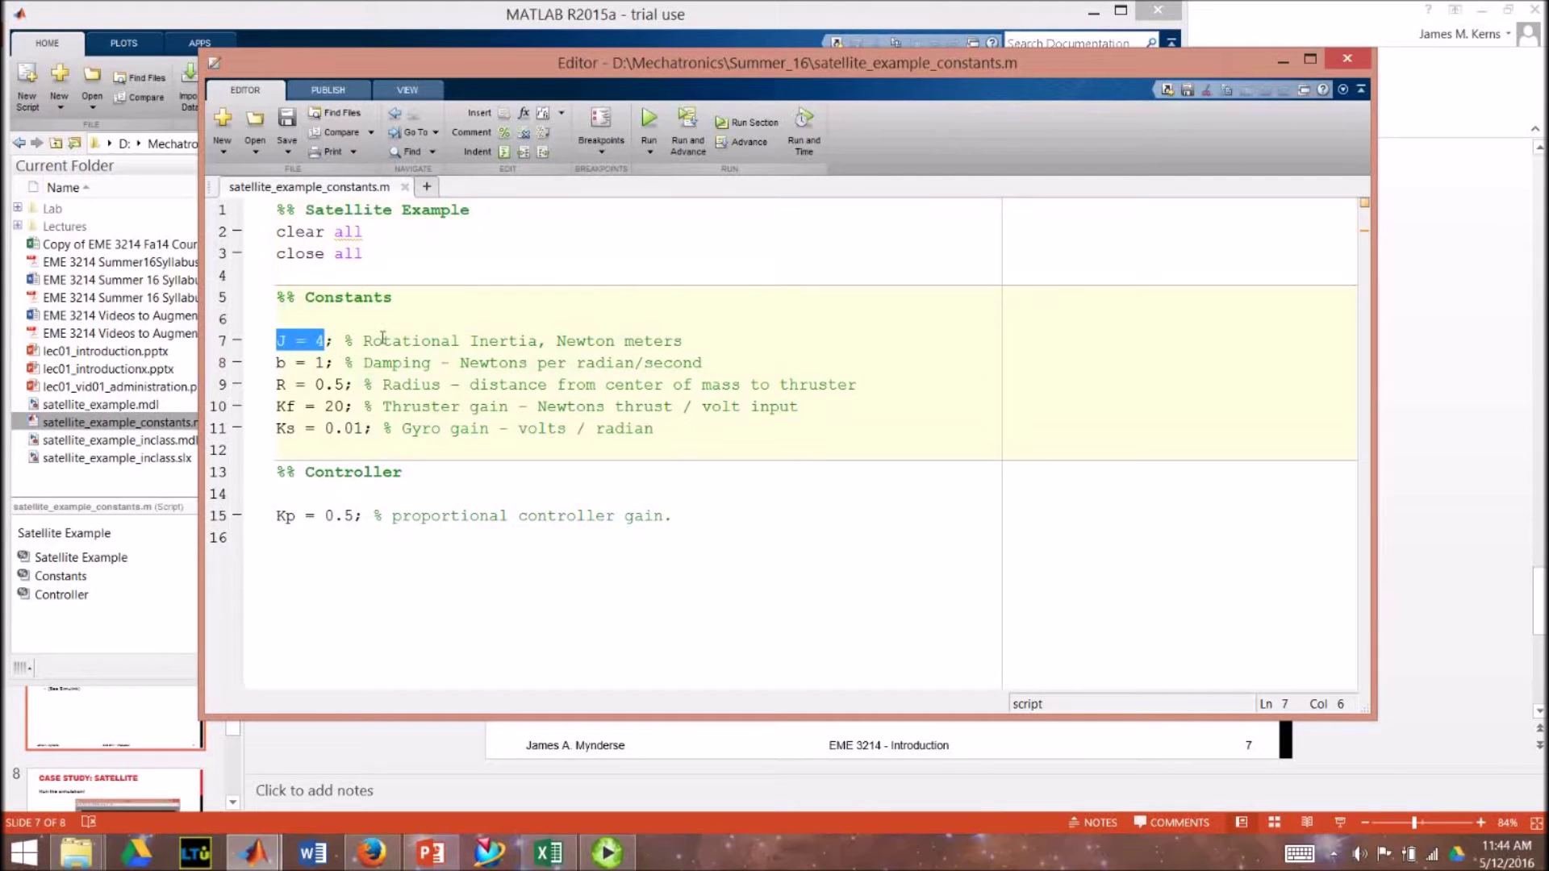
pyautogui.click(414, 345)
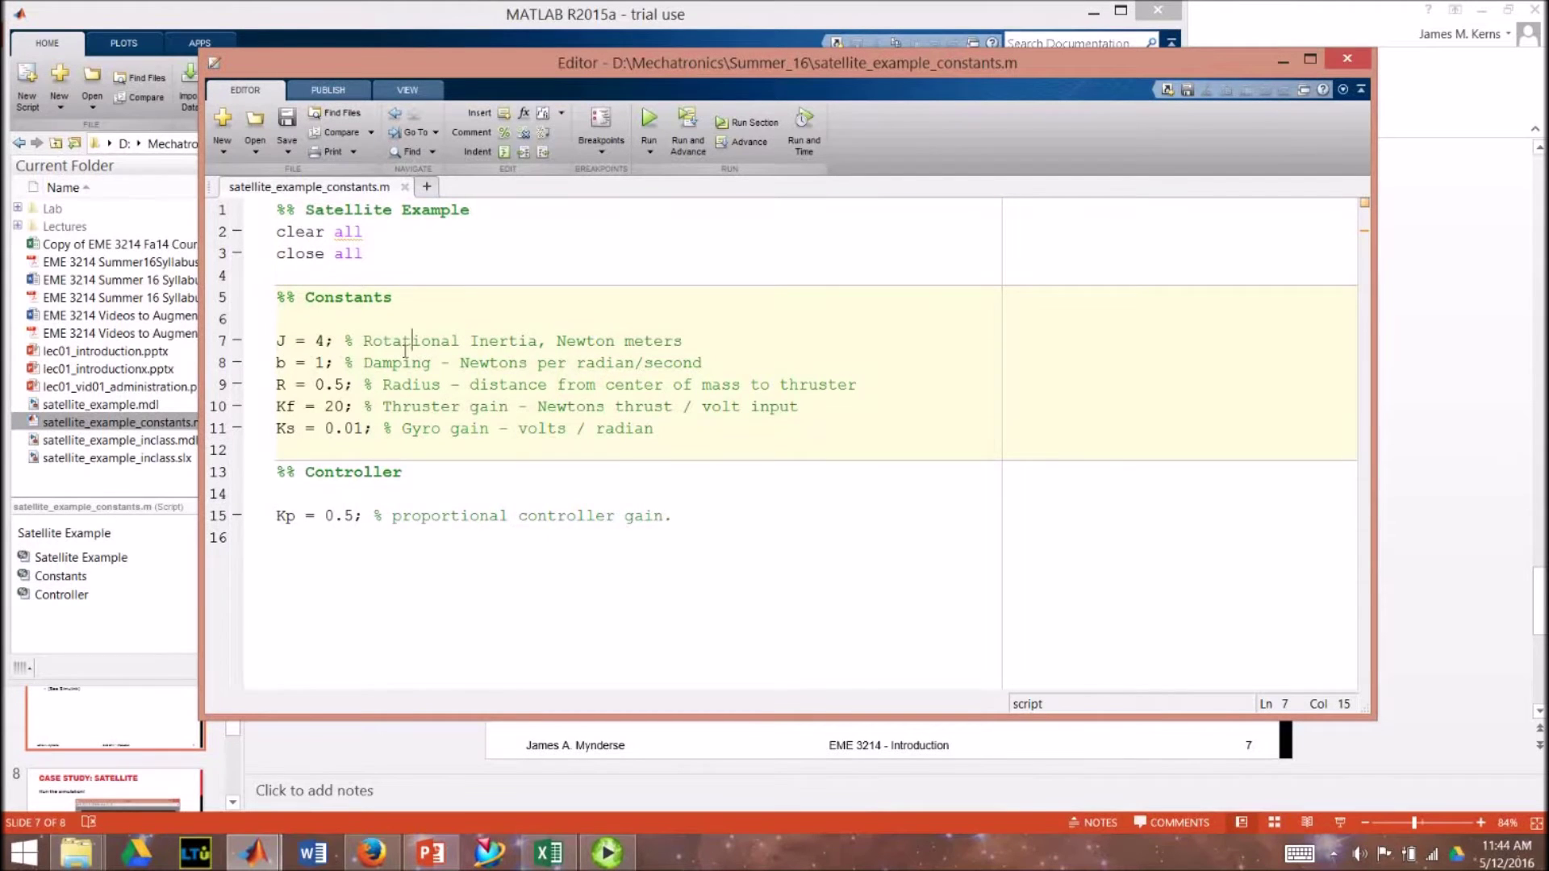
pyautogui.moveTo(277, 363); pyautogui.dragTo(326, 363)
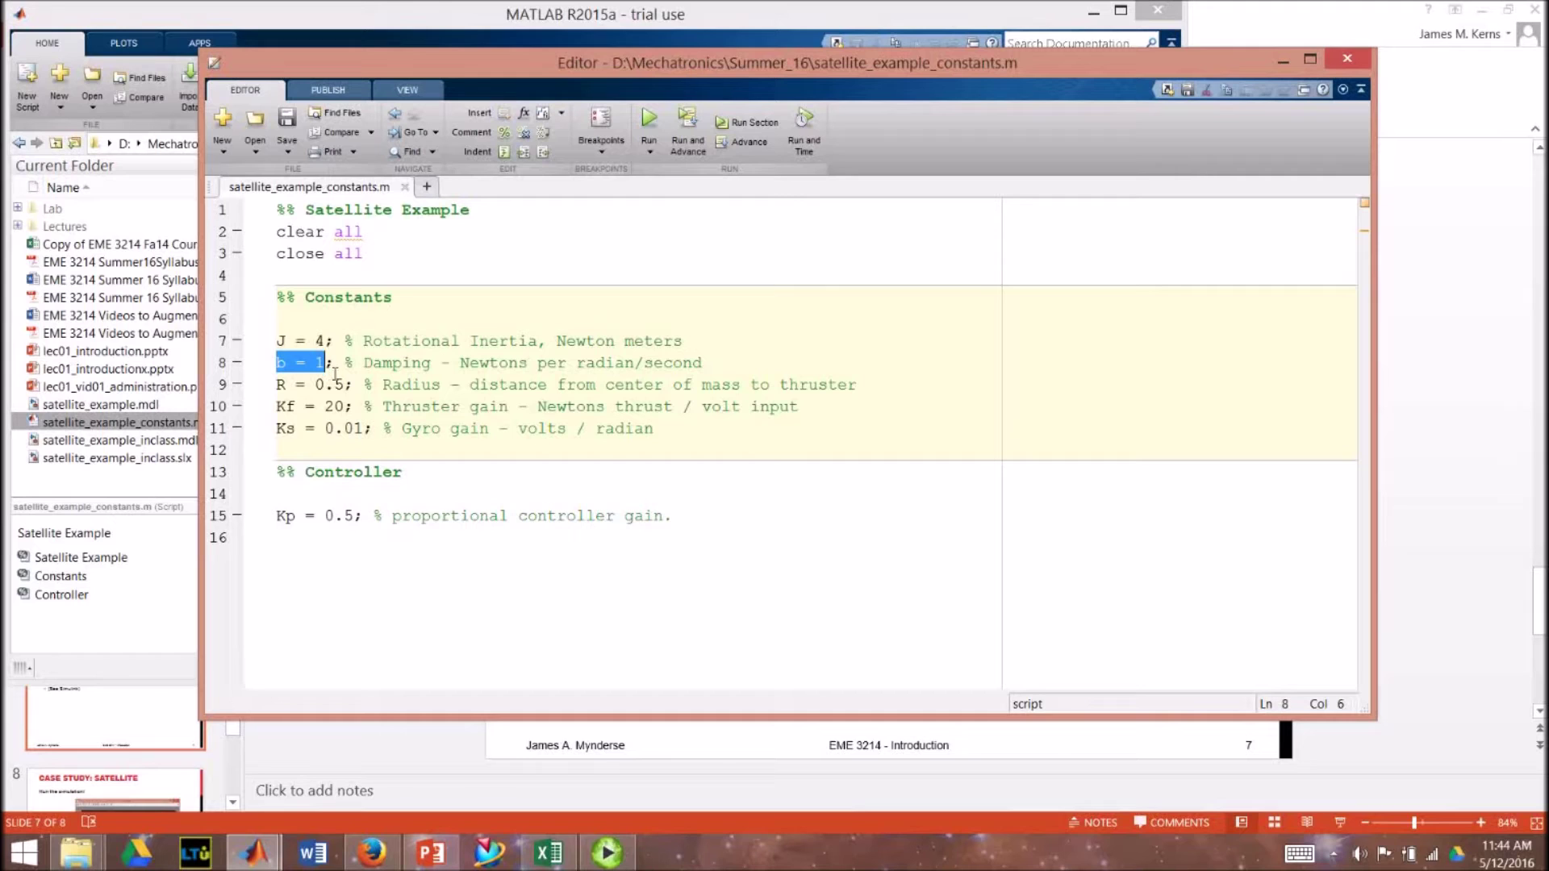
pyautogui.click(366, 363)
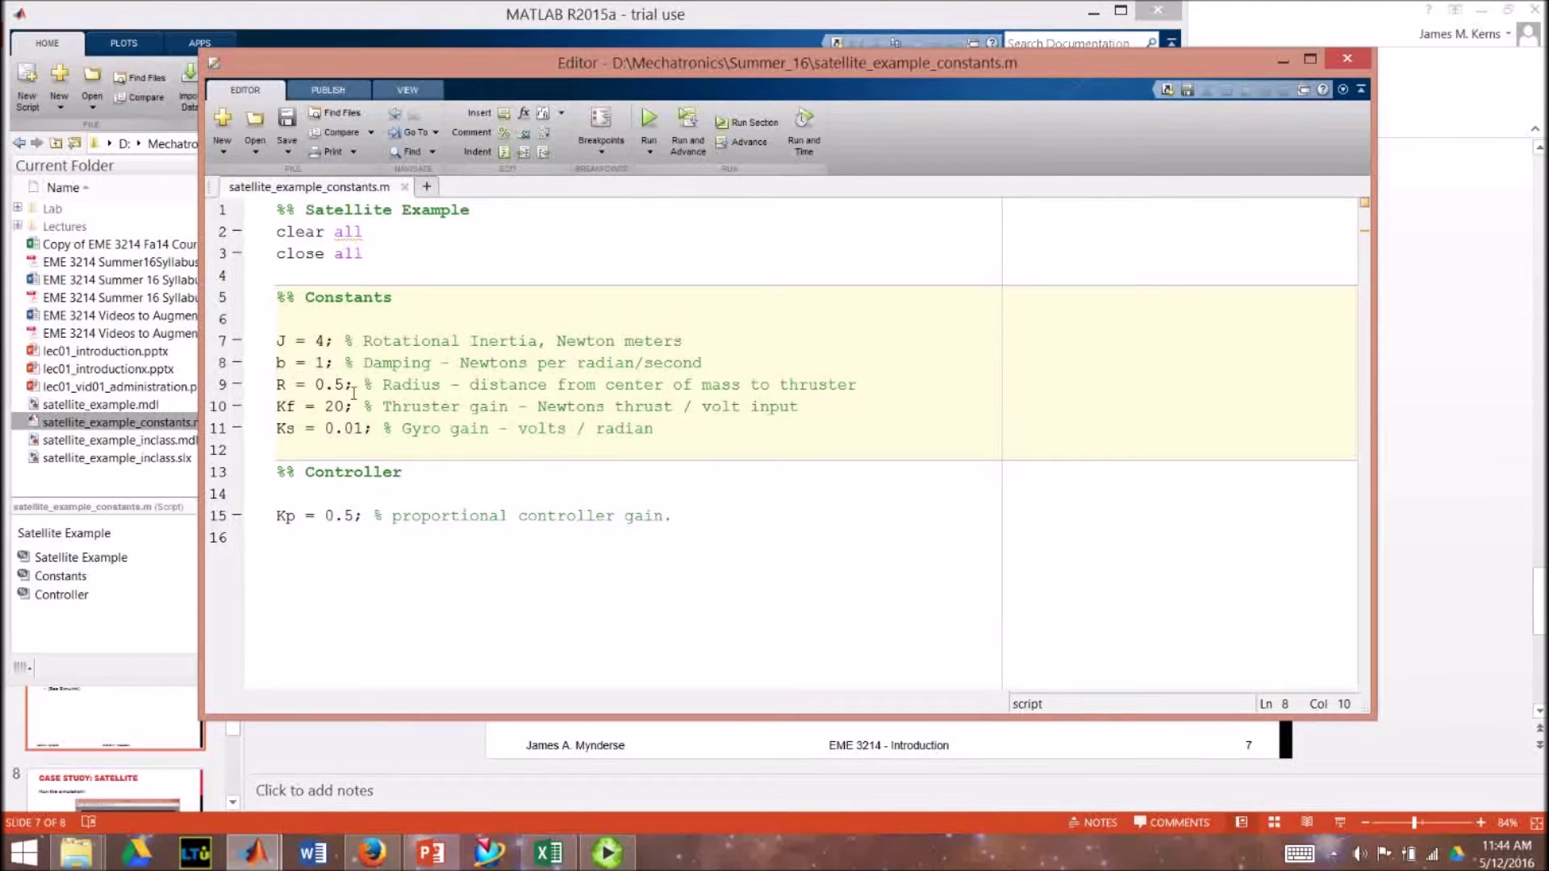
pyautogui.click(305, 387)
pyautogui.click(882, 388)
pyautogui.write('meters')
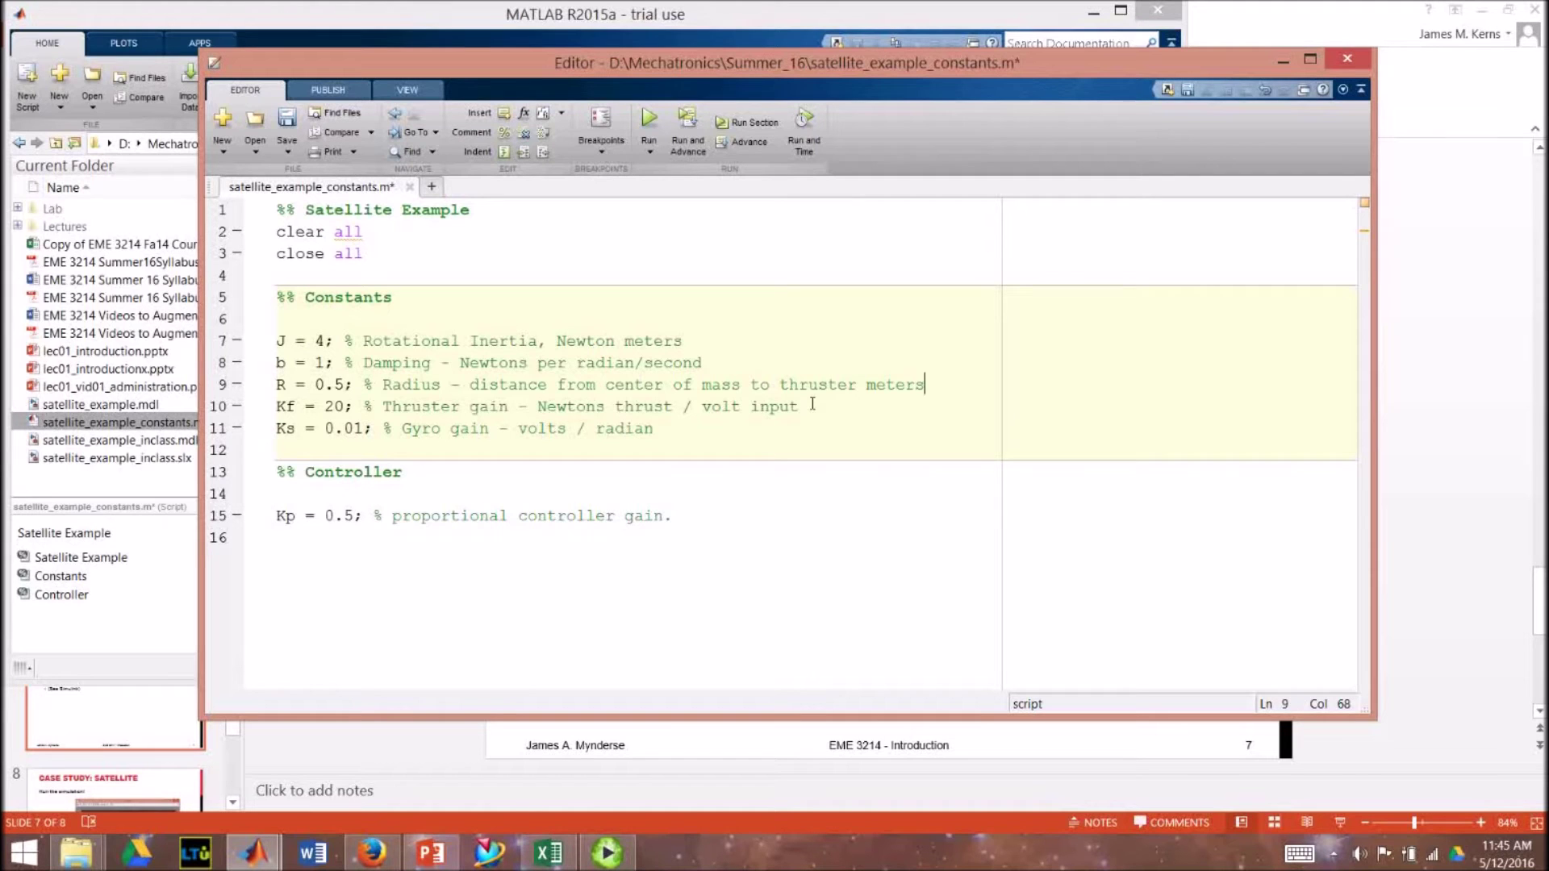
# Highlight the Kp controller gain, then save and run the constants script
pyautogui.click(567, 564)
pyautogui.moveTo(276, 516); pyautogui.dragTo(297, 518)
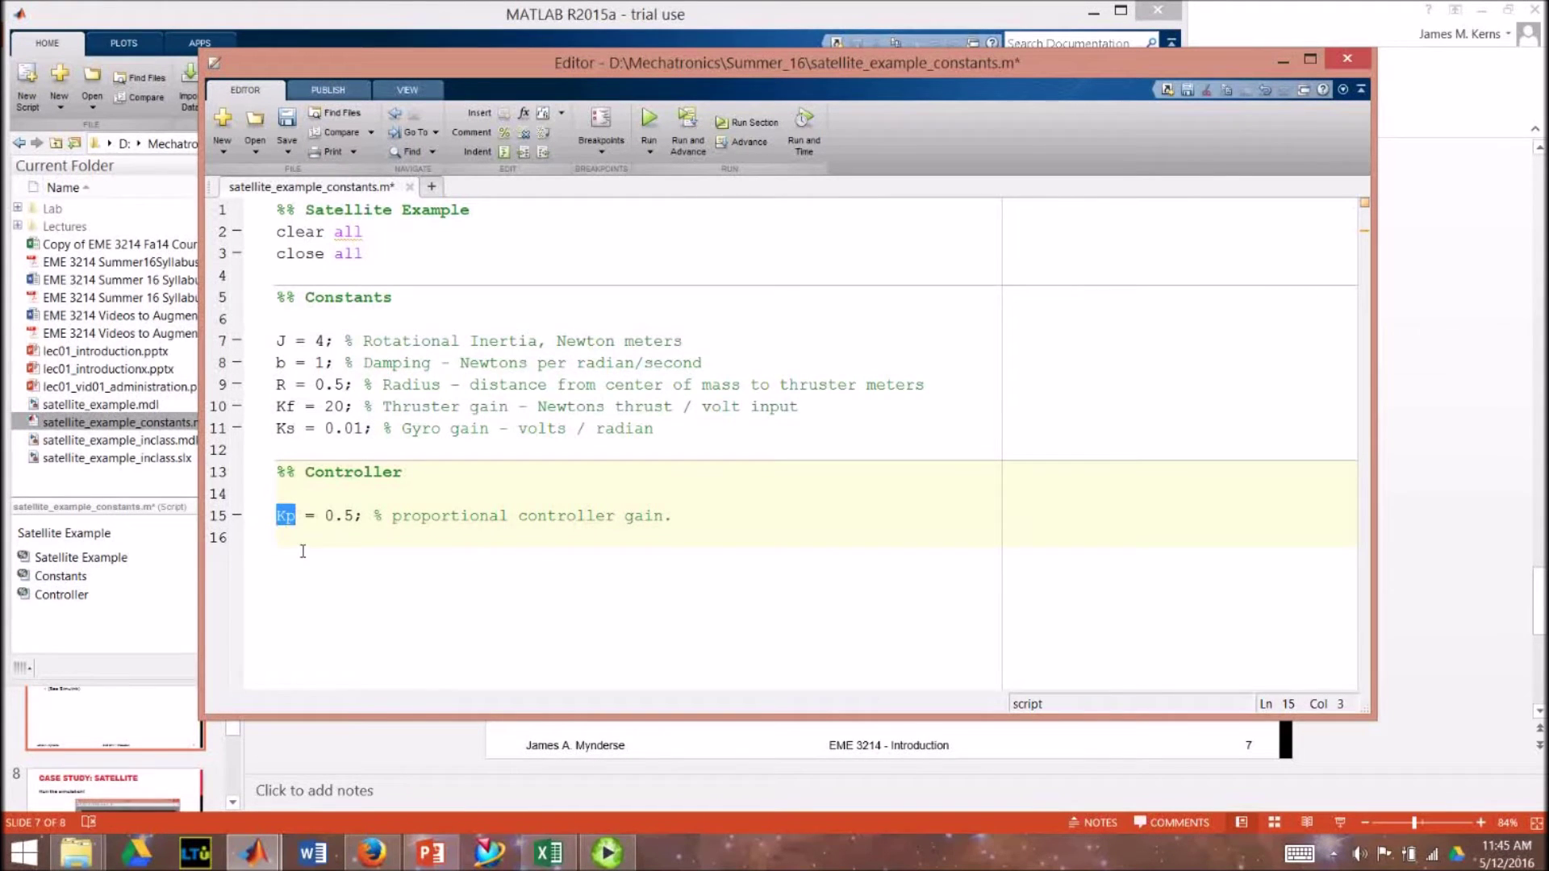
pyautogui.click(303, 552)
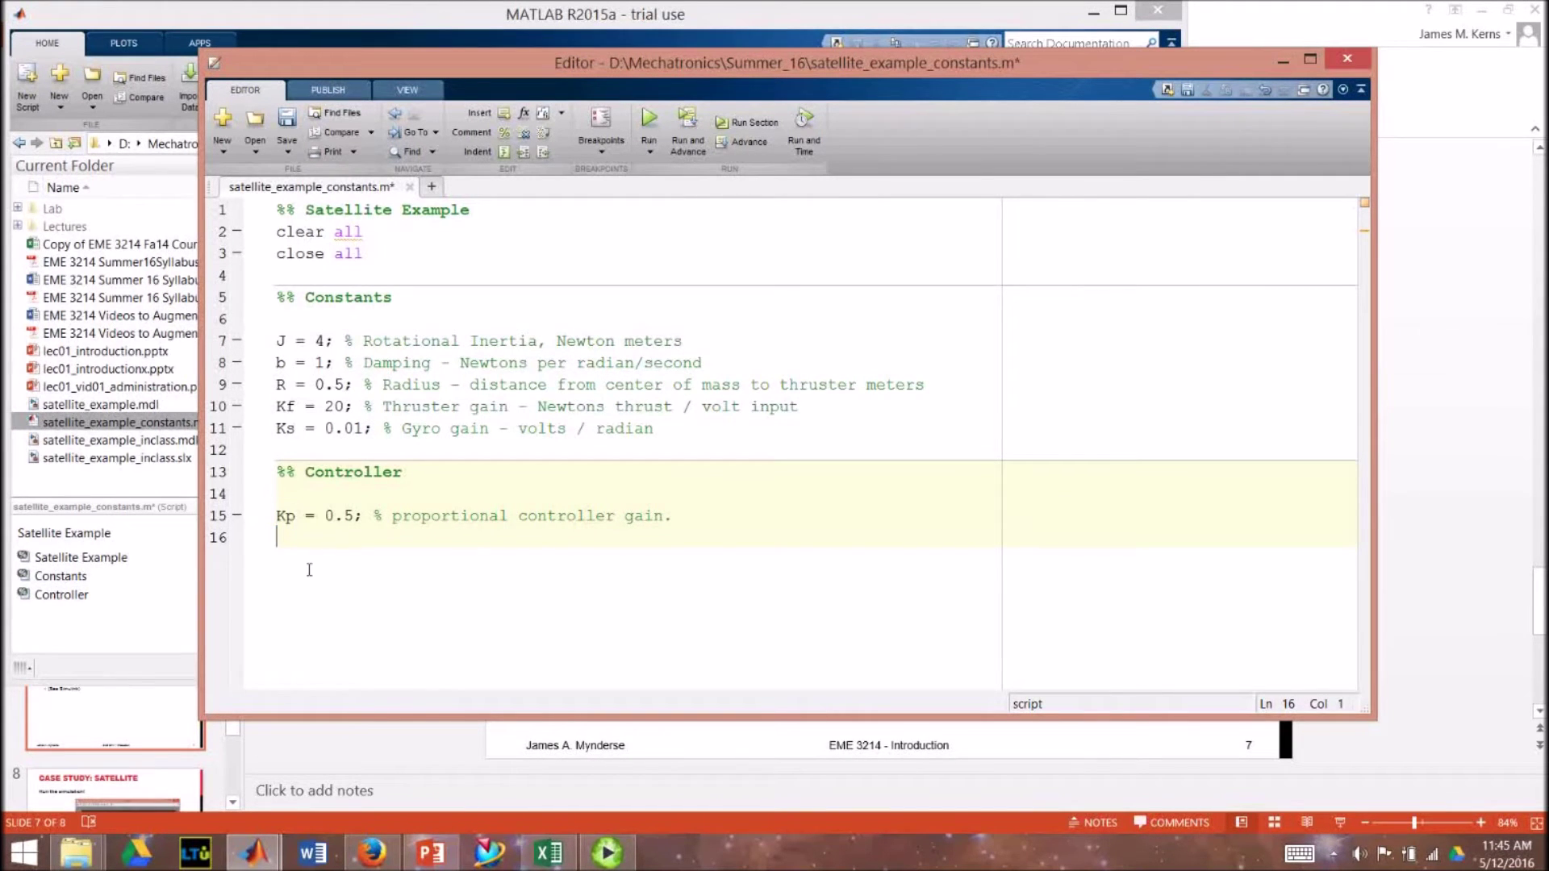
pyautogui.click(647, 121)
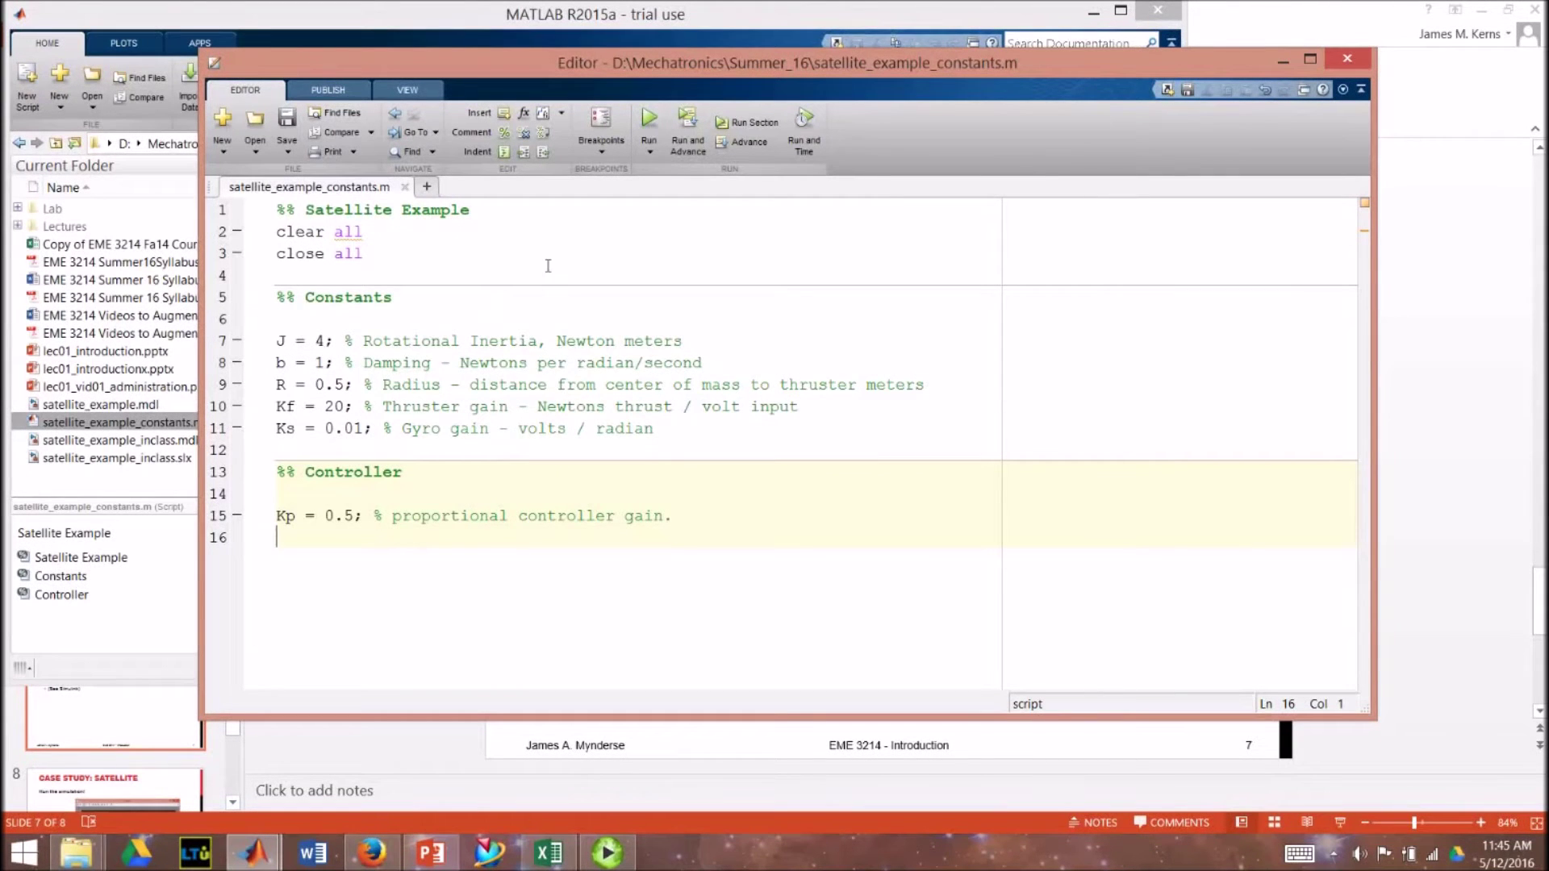
# Hide the editor and inspect the Kf and Kp variables in the workspace
pyautogui.click(1282, 59)
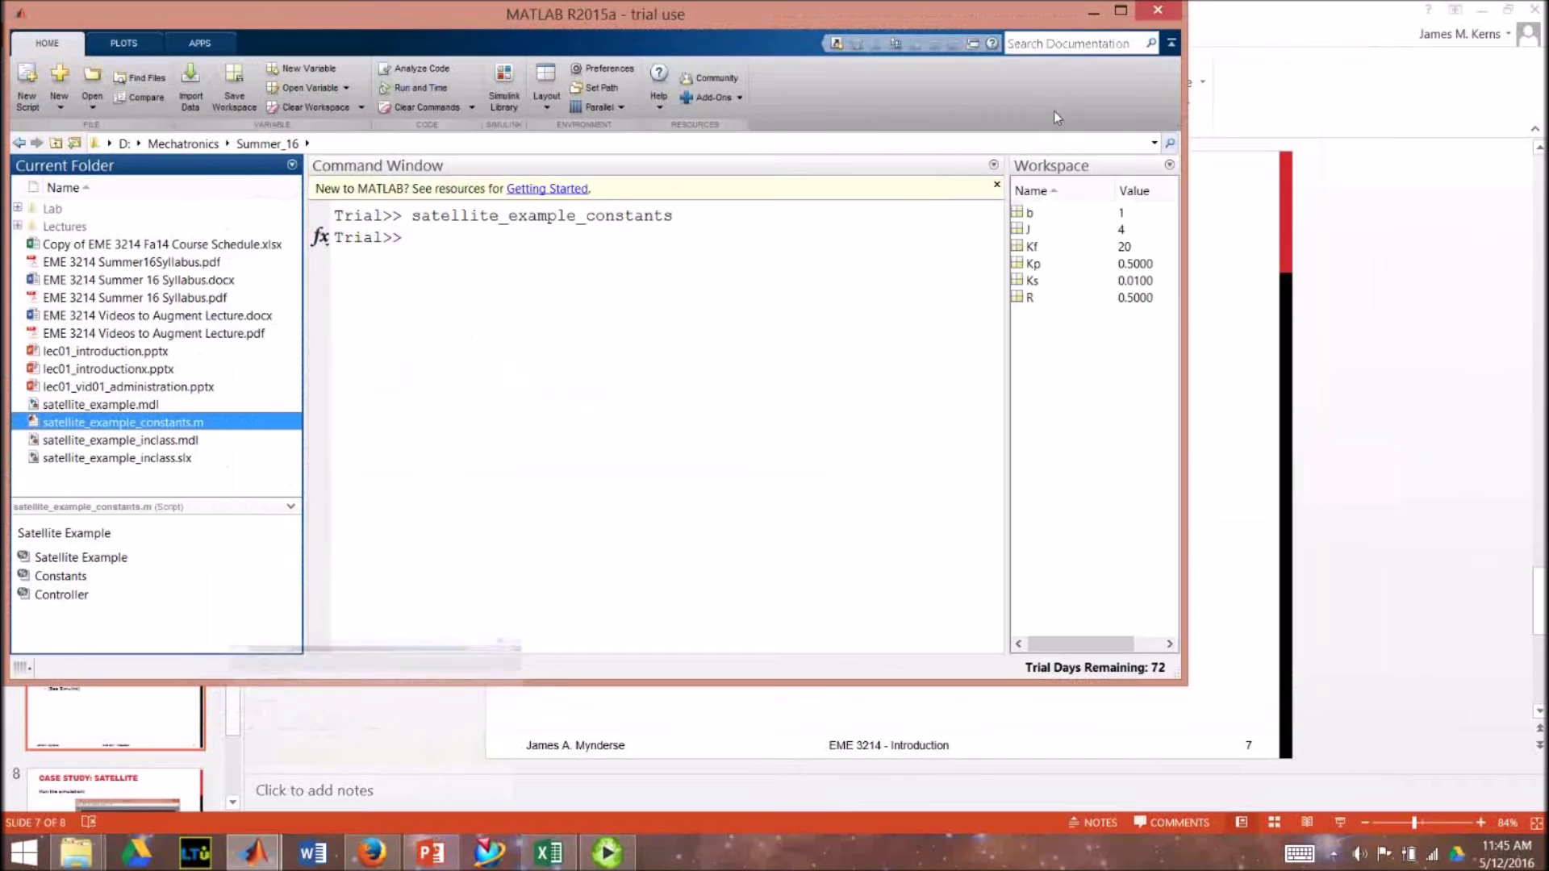
pyautogui.click(1038, 229)
pyautogui.click(1036, 247)
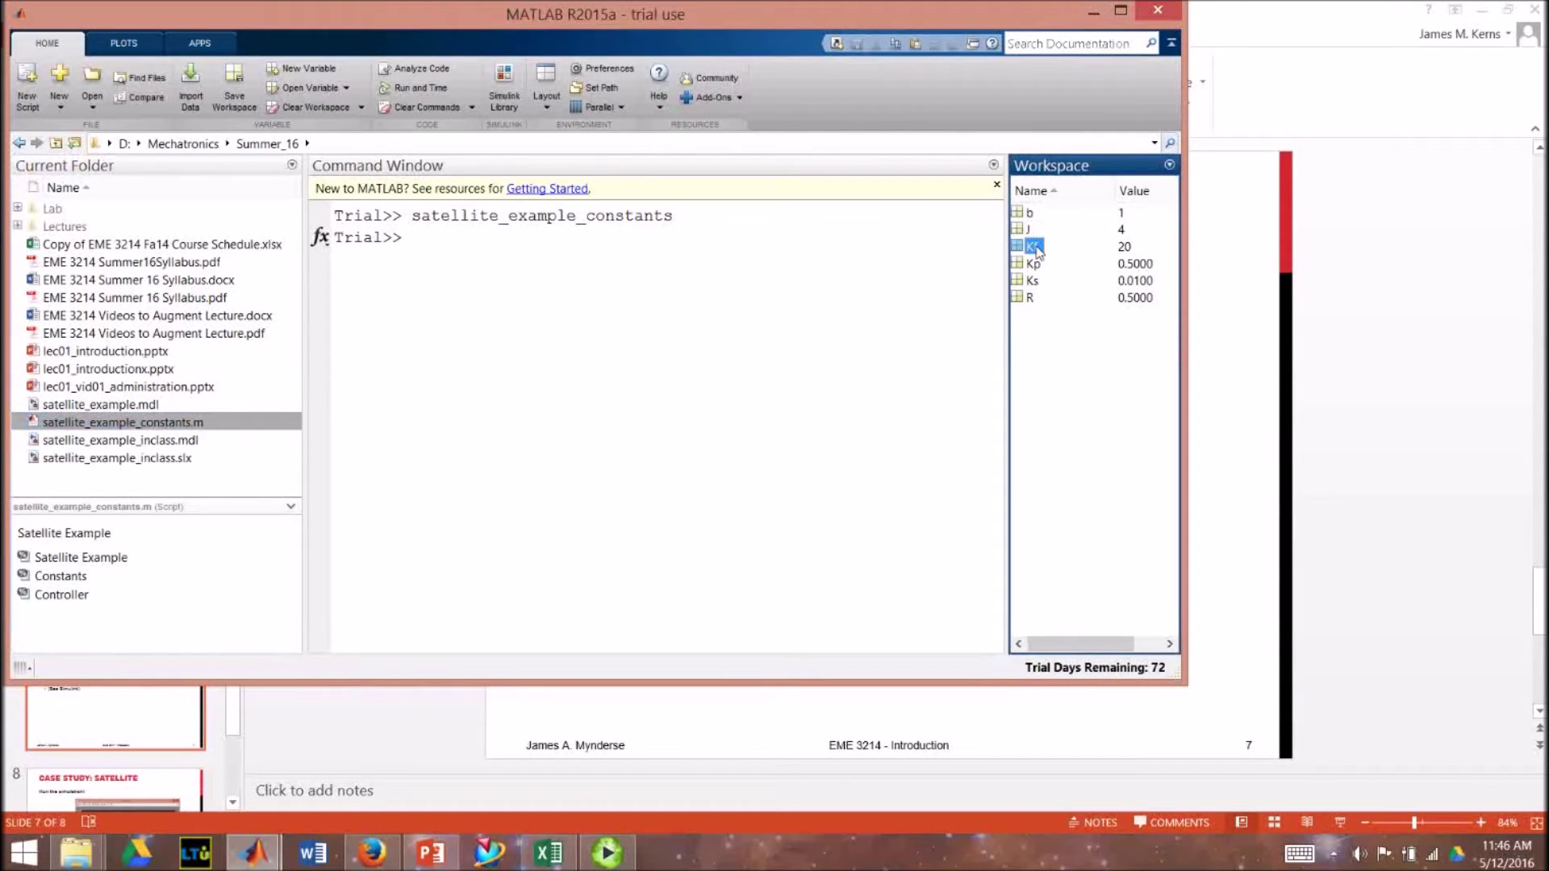
pyautogui.click(1039, 265)
pyautogui.click(720, 288)
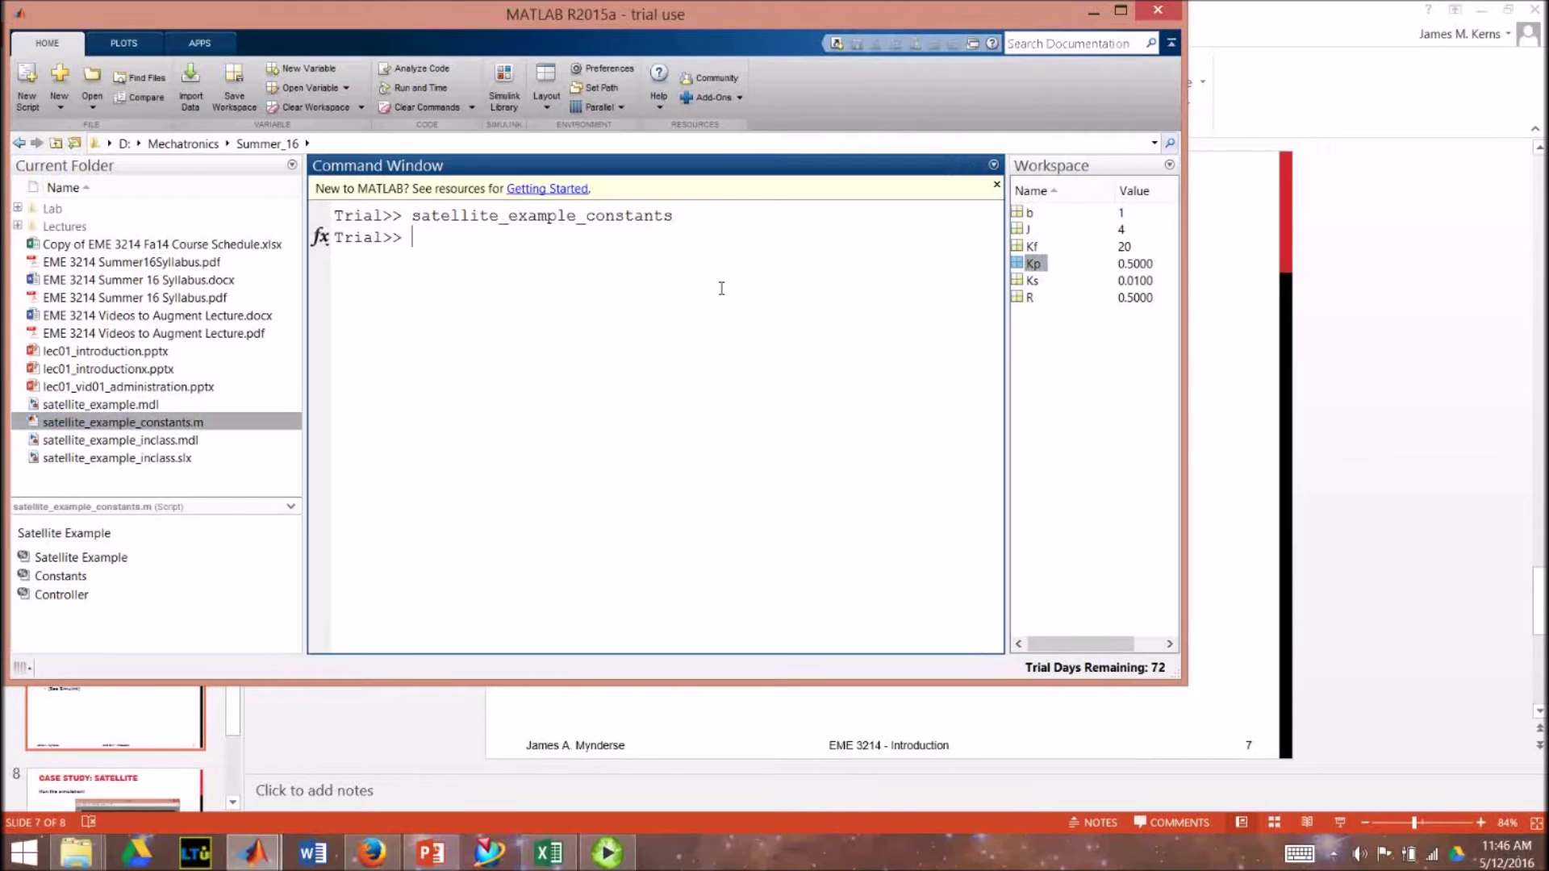
# Open the satellite_example_inclass.slx Simulink model from Current Folder
pyautogui.click(88, 442)
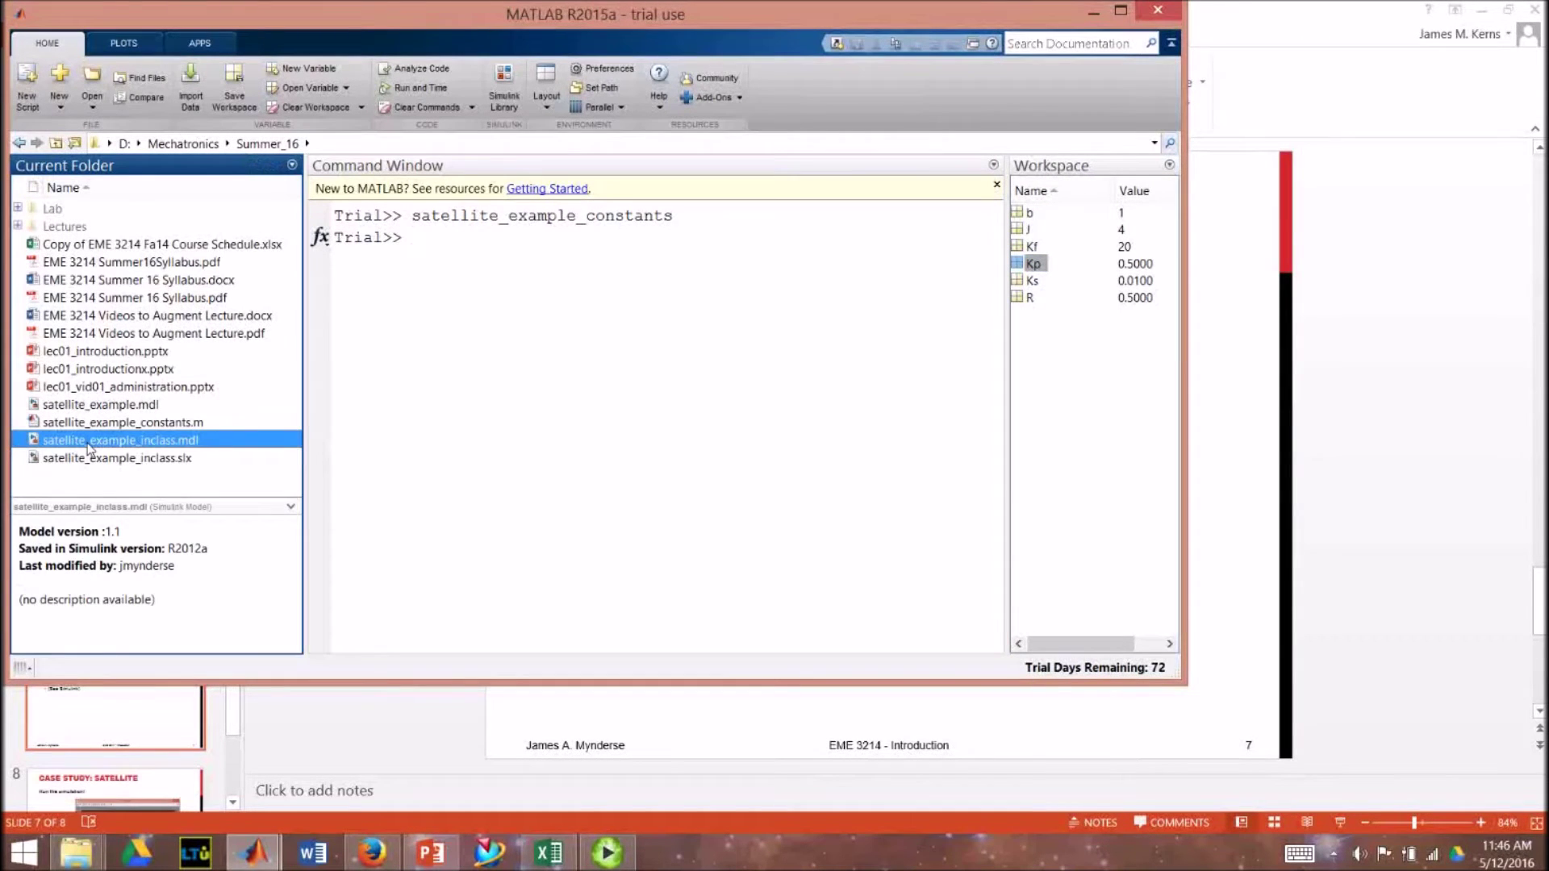
pyautogui.click(84, 464)
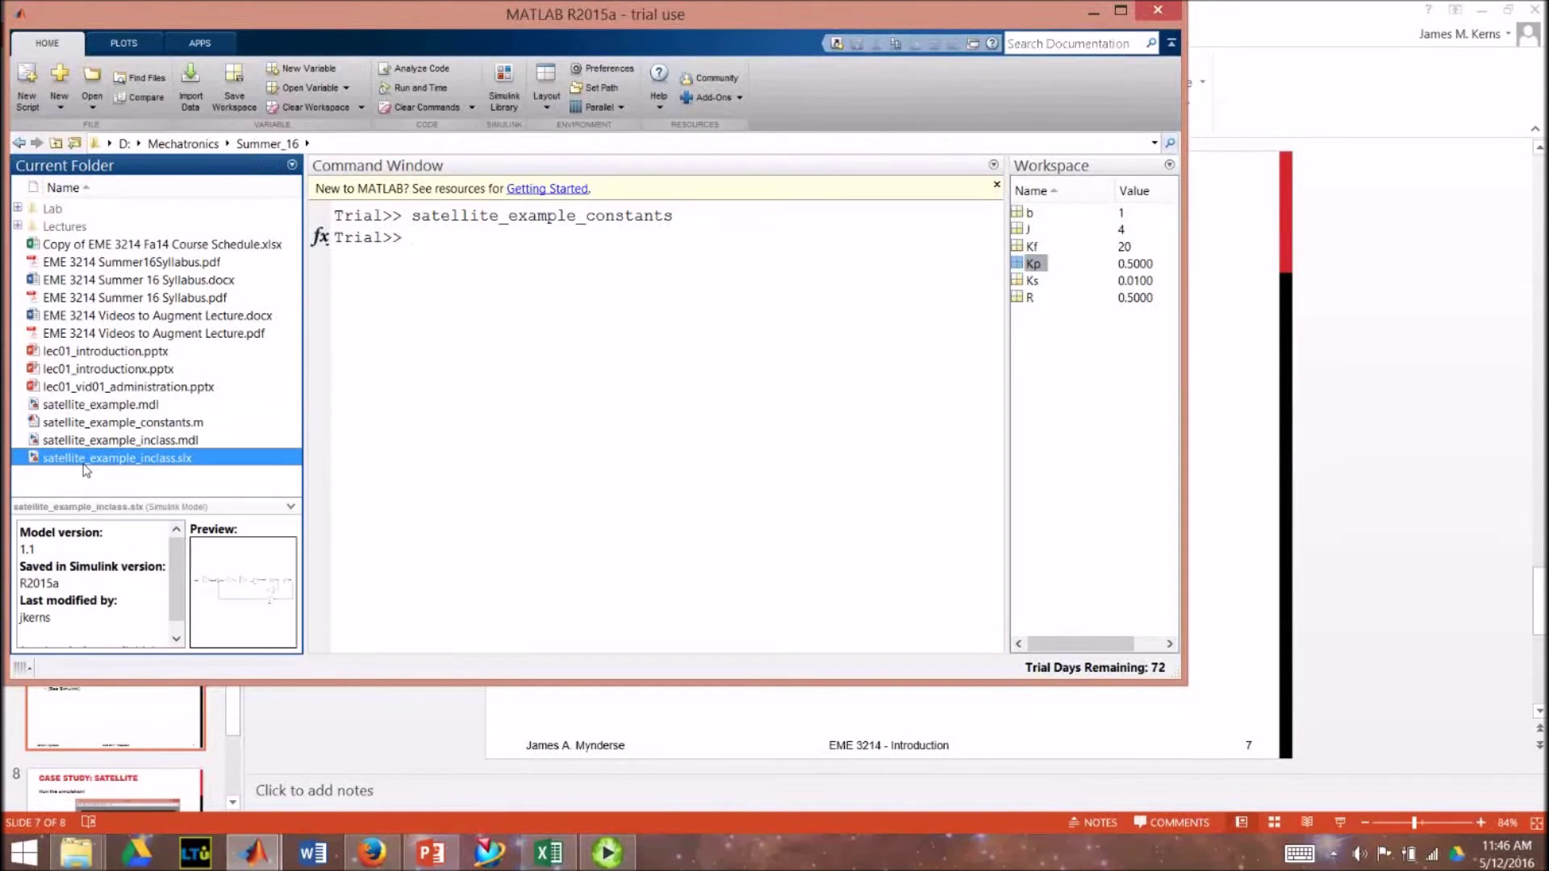
pyautogui.doubleClick(84, 460)
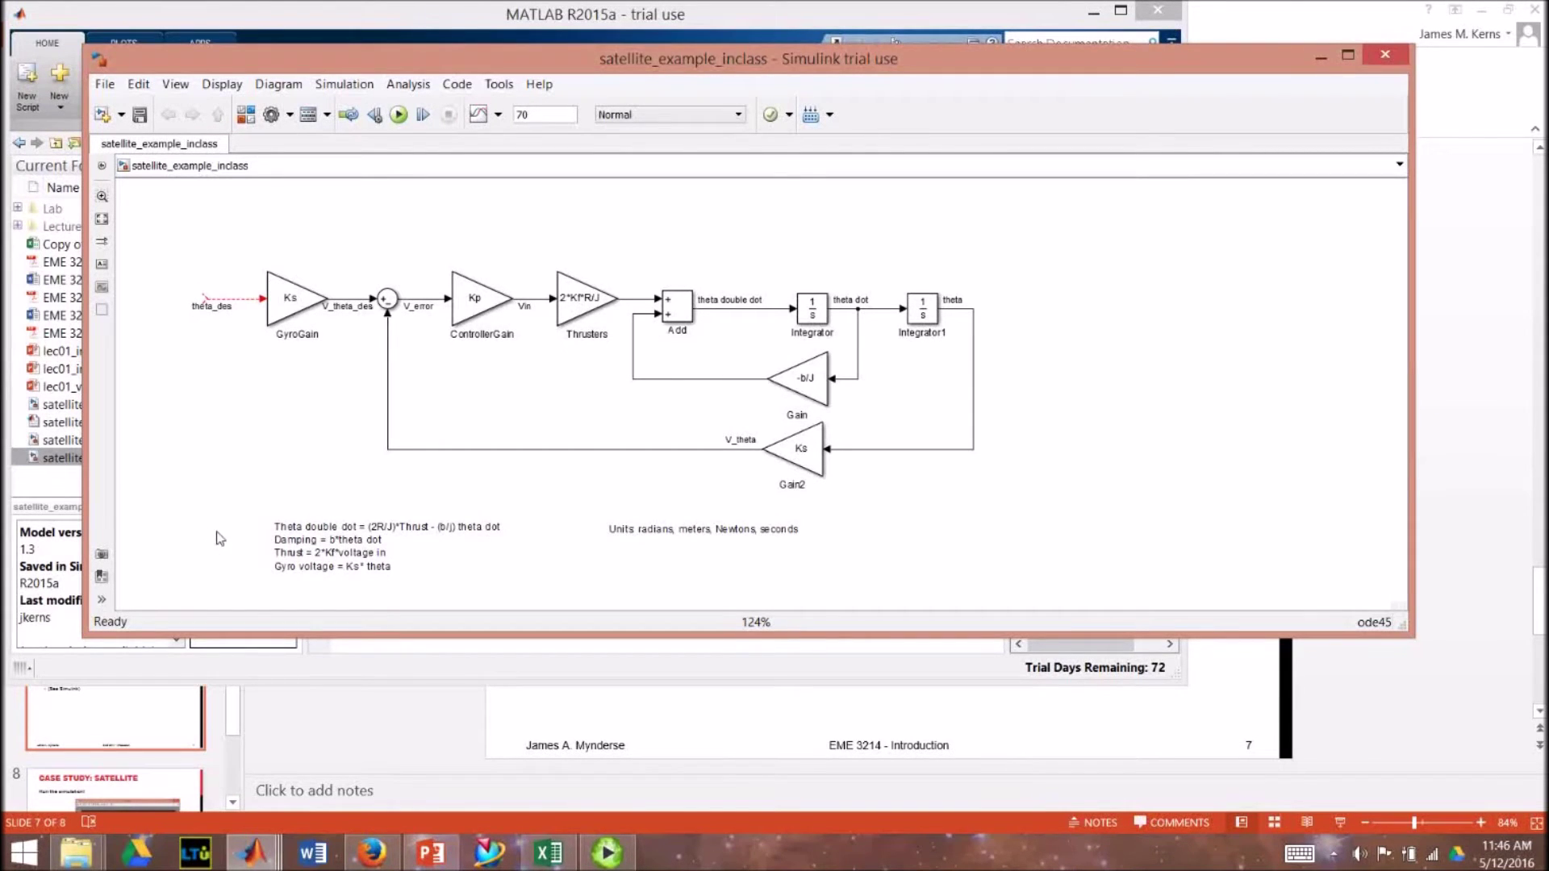
# Click into the equations note below the diagram, then deselect it
pyautogui.click(302, 538)
pyautogui.click(305, 530)
pyautogui.click(207, 484)
pyautogui.click(318, 526)
pyautogui.click(280, 425)
# Erase the stray annotation text right of the satellite diagram
pyautogui.doubleClick(1150, 290)
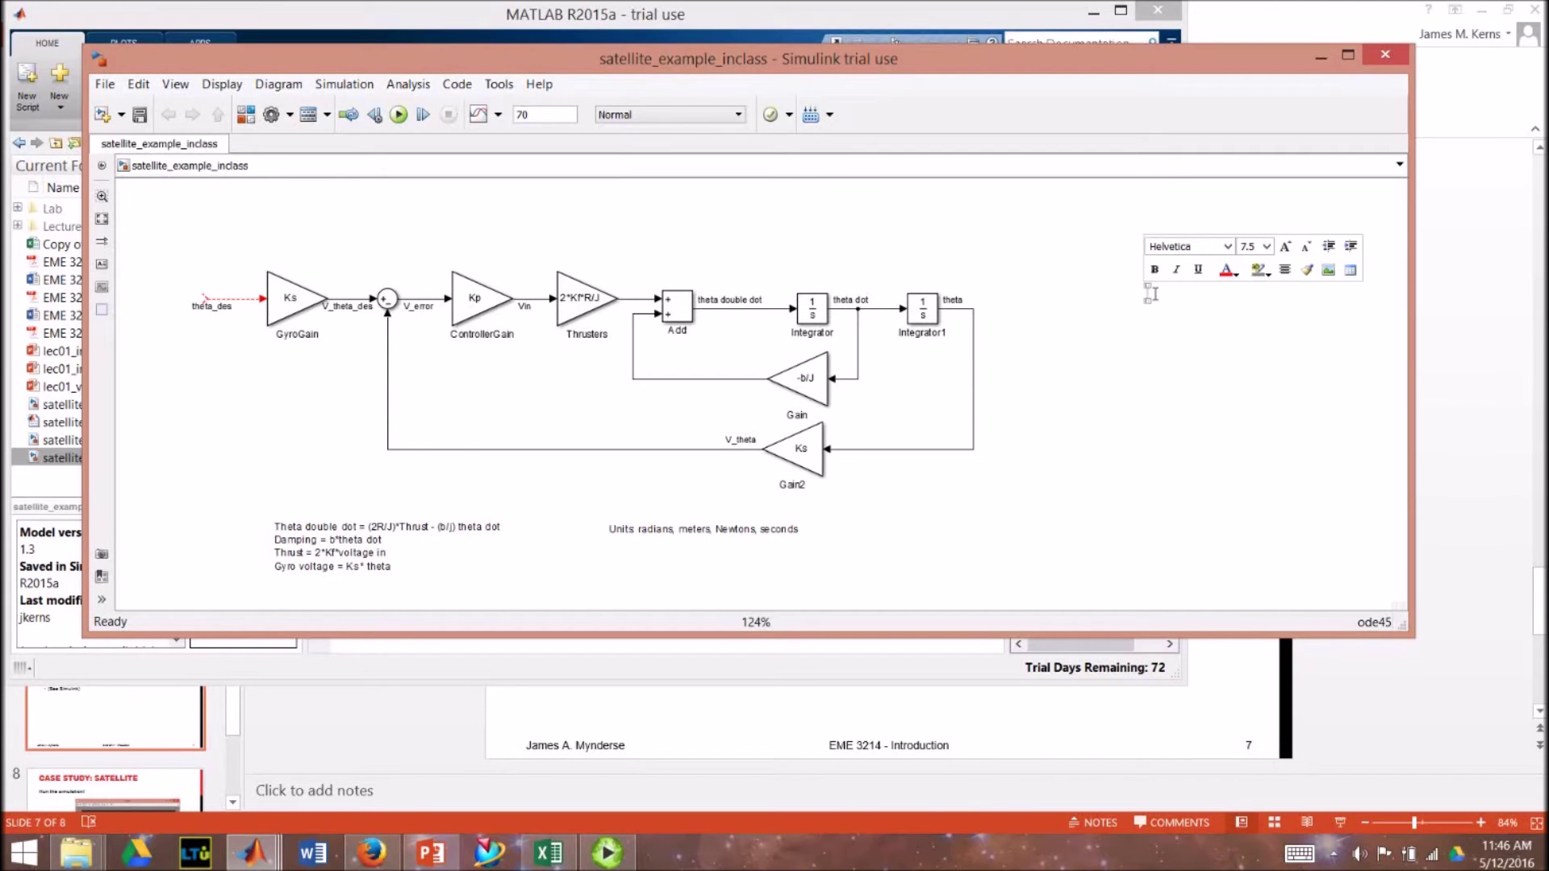
pyautogui.write('kgiytd')
pyautogui.click(1234, 353)
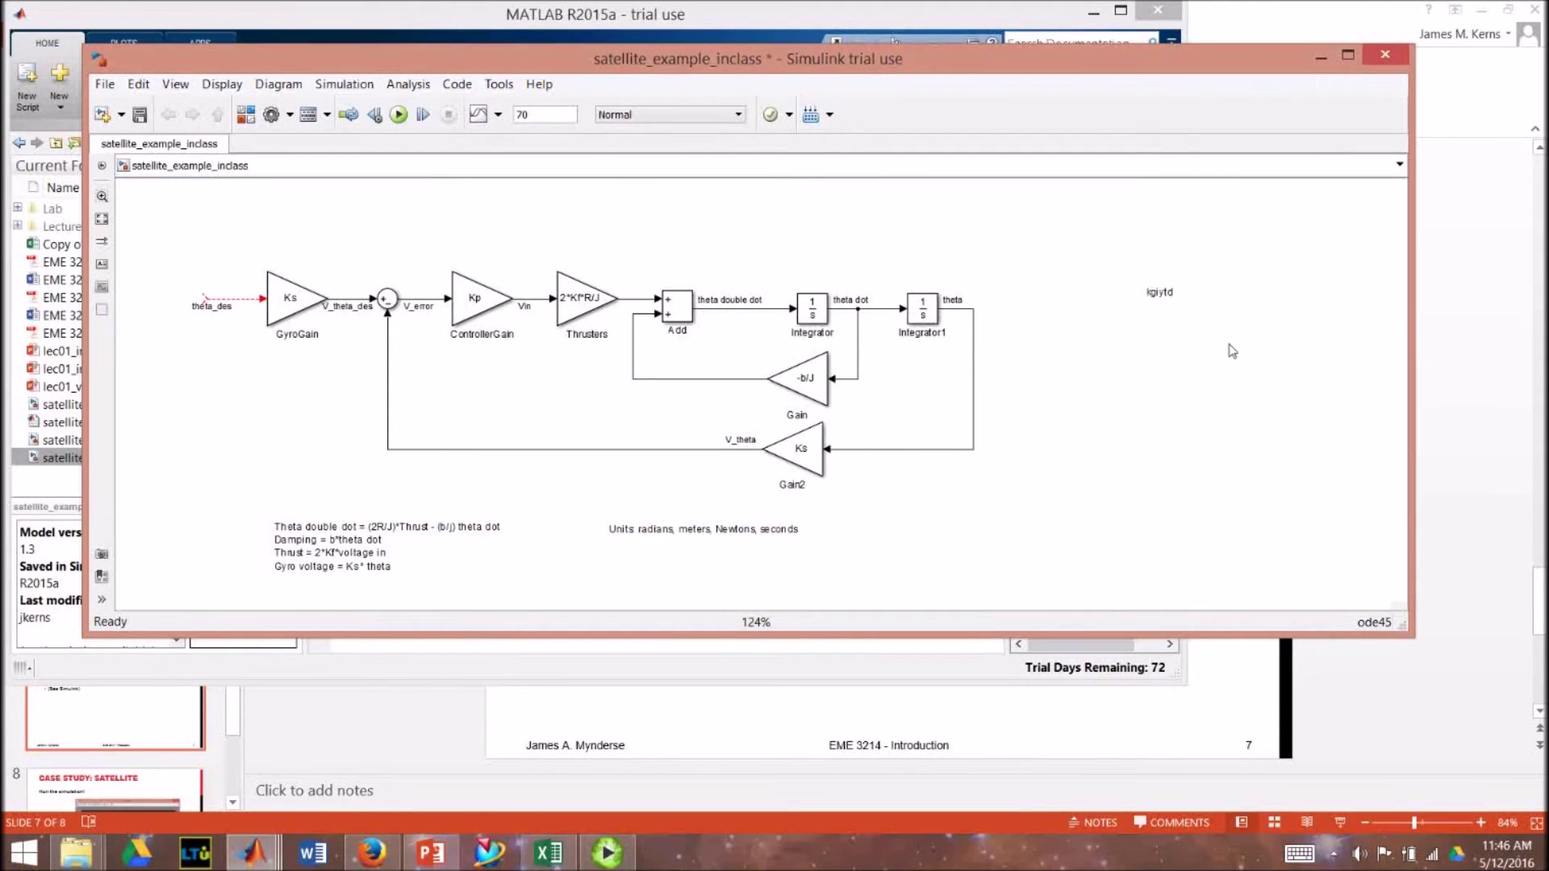
pyautogui.click(1180, 298)
pyautogui.press('Home')
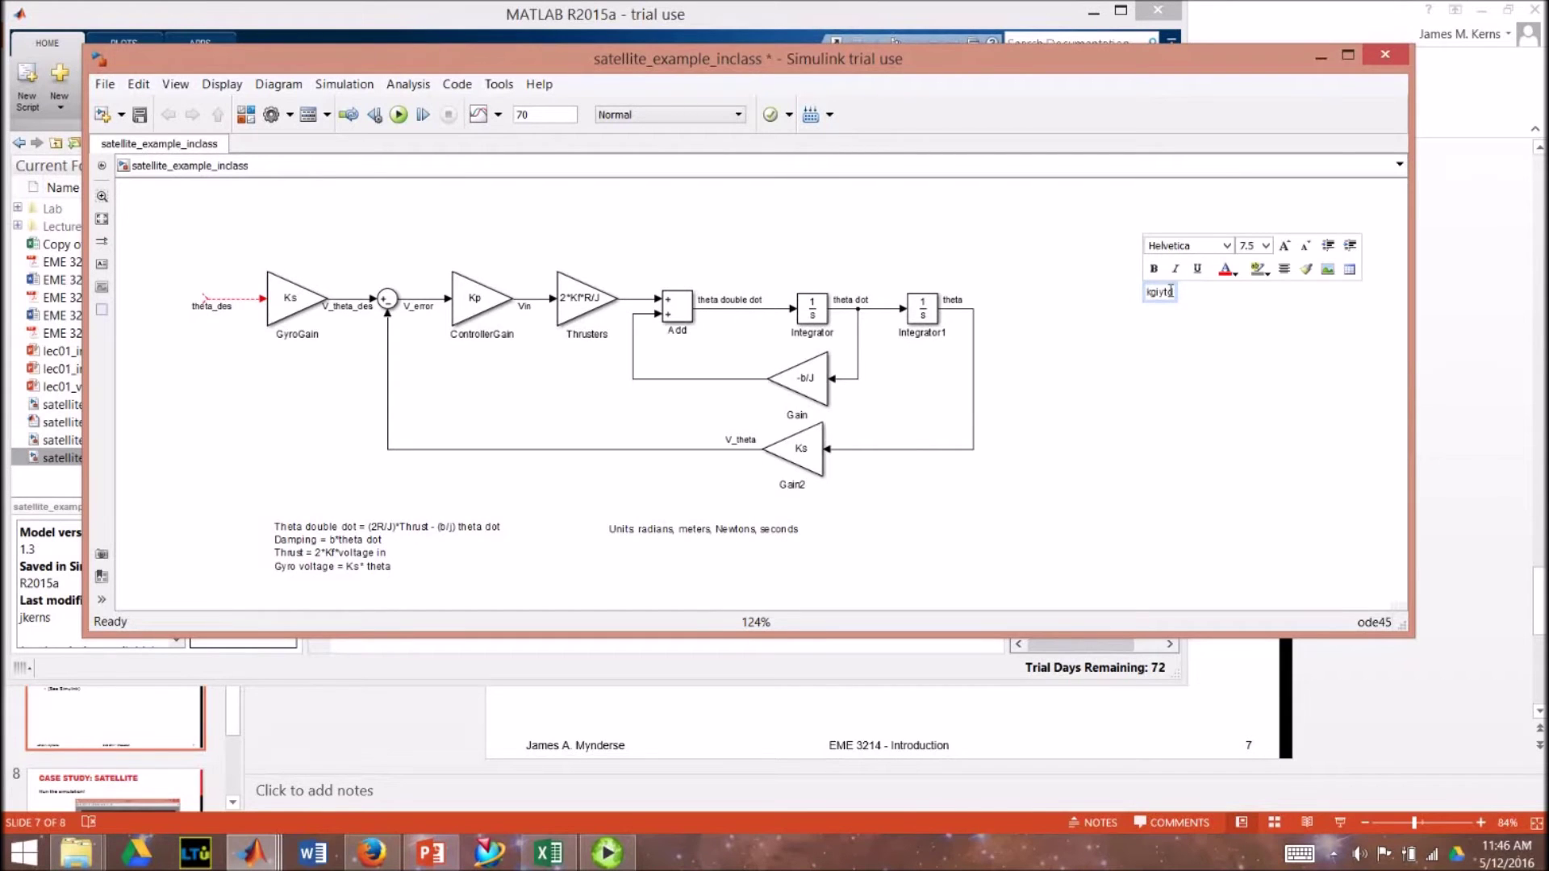
pyautogui.press('Delete')
pyautogui.press('Delete')
pyautogui.press('Delete')
pyautogui.press('Delete')
pyautogui.press('Delete')
pyautogui.press('Delete')
pyautogui.click(1153, 350)
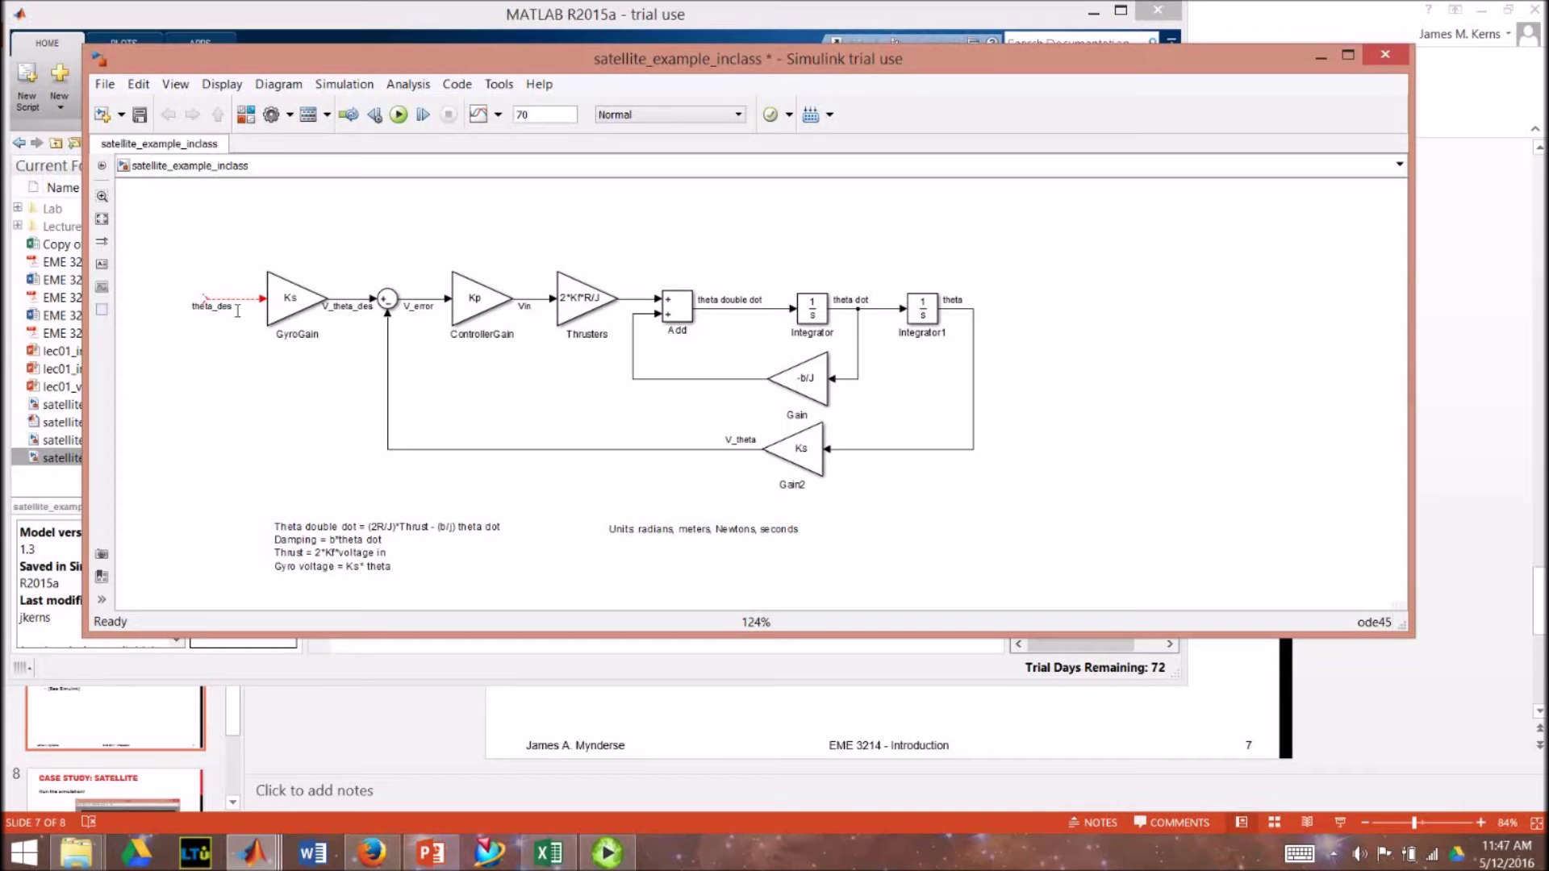
pyautogui.moveTo(237, 313); pyautogui.dragTo(213, 320)
pyautogui.click(237, 279)
pyautogui.click(291, 309)
pyautogui.click(242, 307)
pyautogui.click(357, 317)
pyautogui.click(421, 310)
pyautogui.click(466, 330)
pyautogui.click(472, 306)
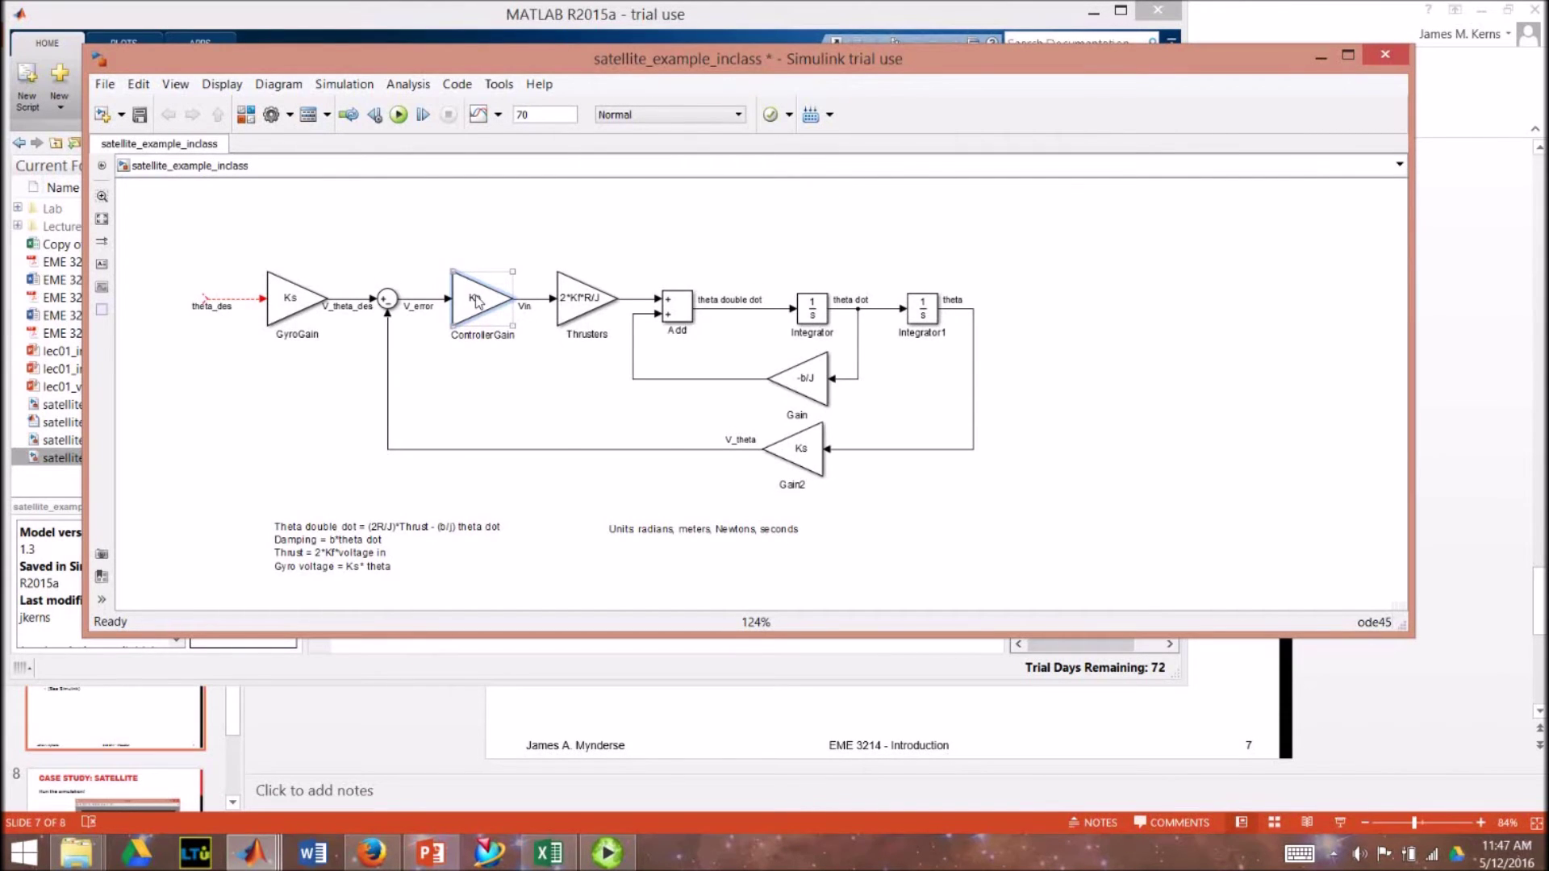
pyautogui.doubleClick(476, 302)
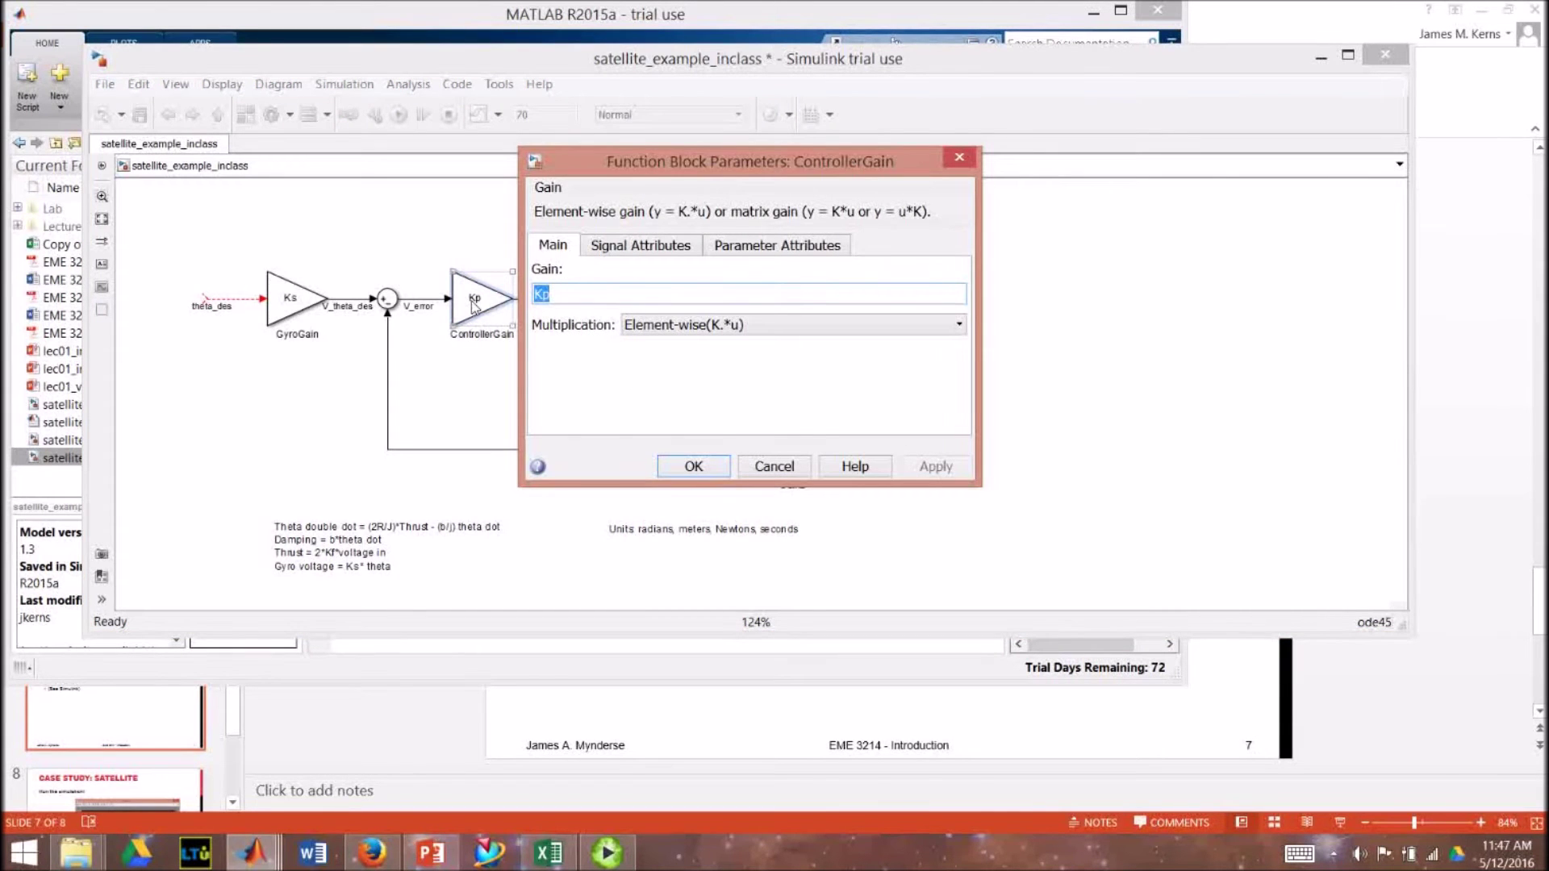
pyautogui.click(784, 470)
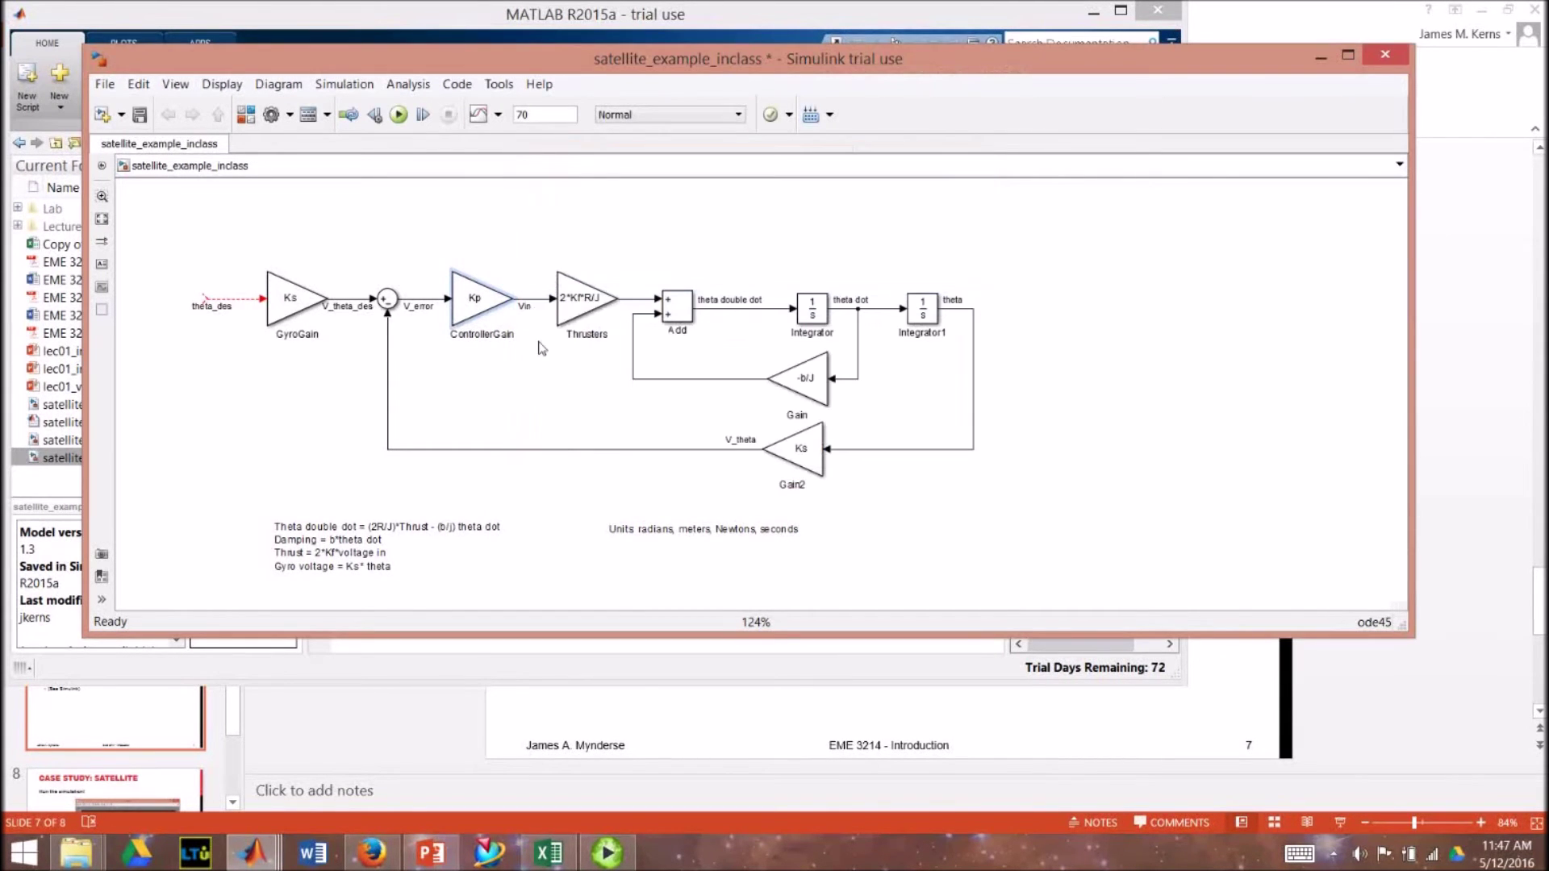
pyautogui.click(564, 341)
pyautogui.click(587, 303)
pyautogui.click(627, 310)
pyautogui.click(820, 315)
pyautogui.click(781, 376)
pyautogui.click(801, 345)
pyautogui.click(952, 313)
# Rename the Gain2 feedback block to GyroGain1
pyautogui.click(817, 454)
pyautogui.click(817, 454)
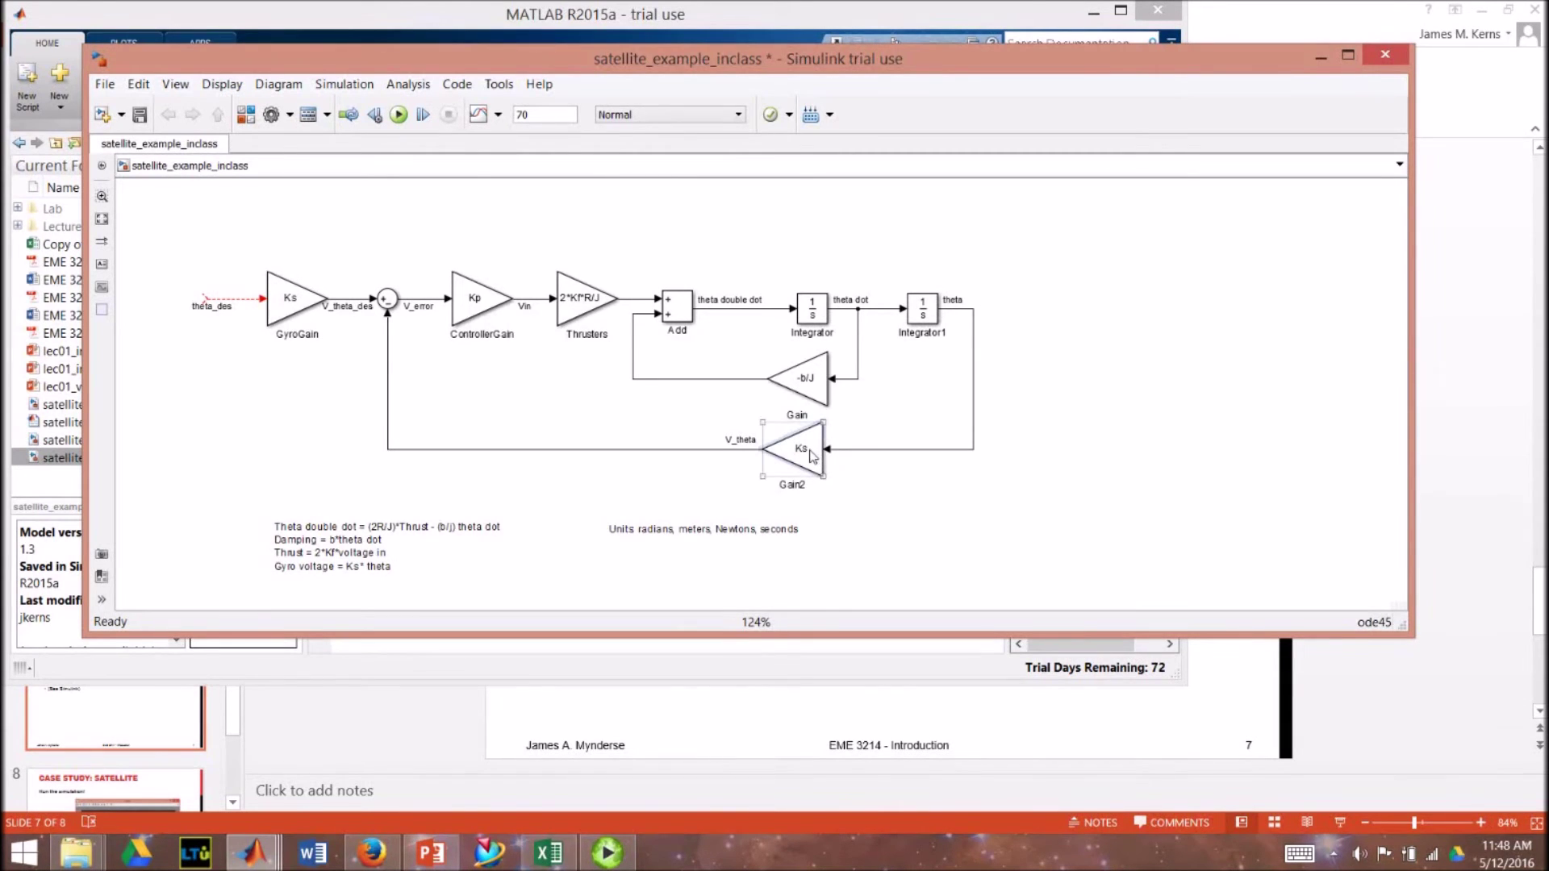
pyautogui.click(808, 489)
pyautogui.click(806, 487)
pyautogui.press('End')
pyautogui.press('BackSpace')
pyautogui.press('BackSpace')
pyautogui.press('BackSpace')
pyautogui.press('BackSpace')
pyautogui.write('yro')
pyautogui.write('Gain')
pyautogui.write('1')
pyautogui.click(867, 514)
# Select the V_theta signal label, then the Vin signal line
pyautogui.click(747, 452)
pyautogui.click(732, 462)
pyautogui.click(538, 302)
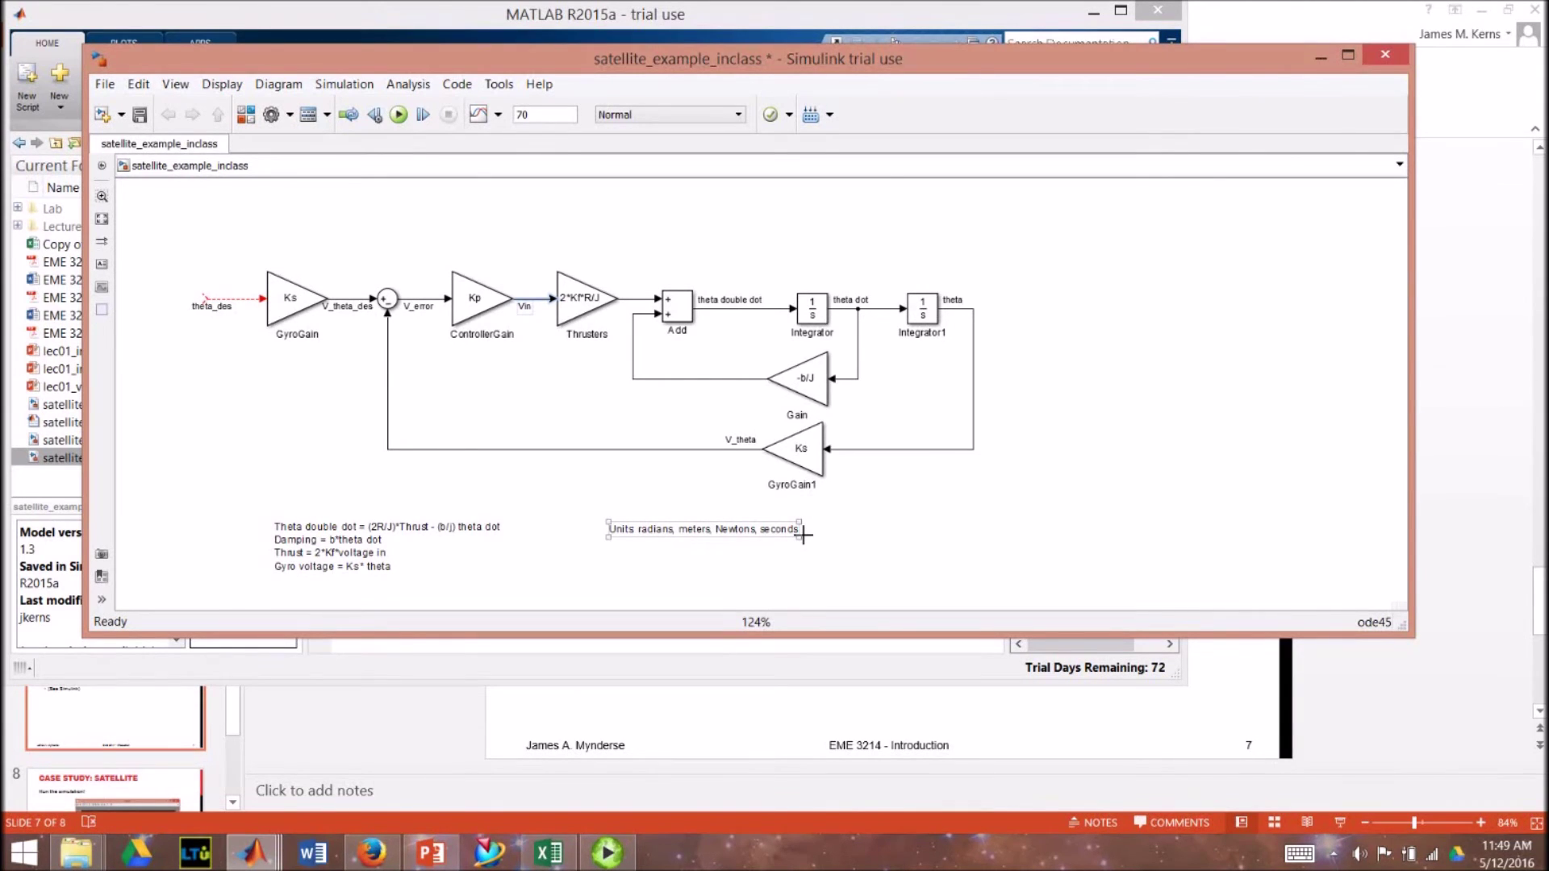
# Finish the 'Units radians, meters, Newtons, seconds' note beside the equations
pyautogui.click(853, 537)
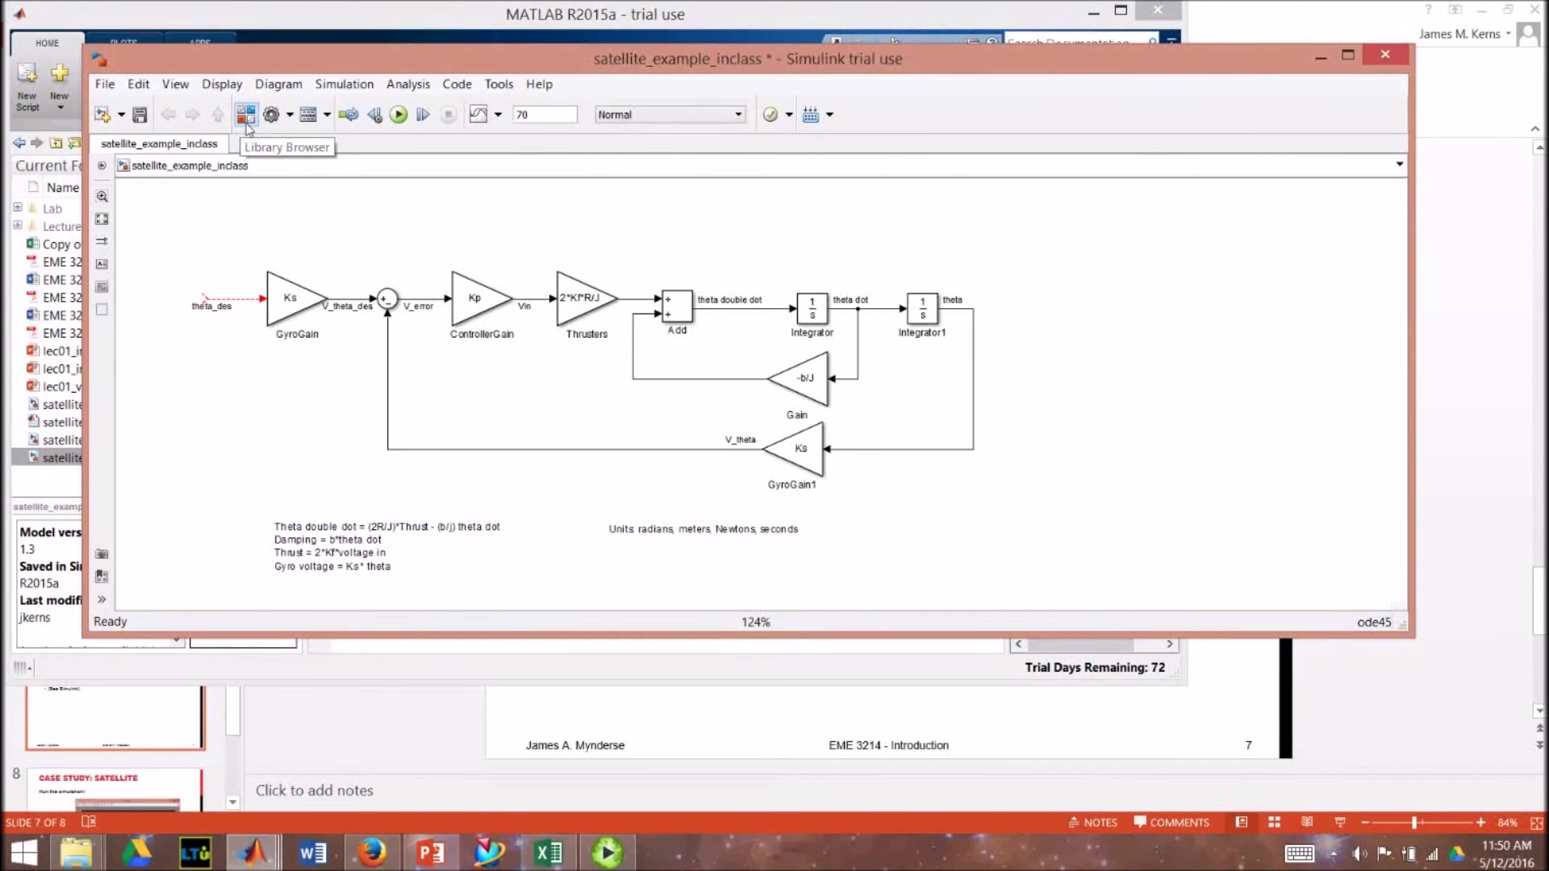
# Add a Step block from the Sources library above the loop
pyautogui.click(248, 123)
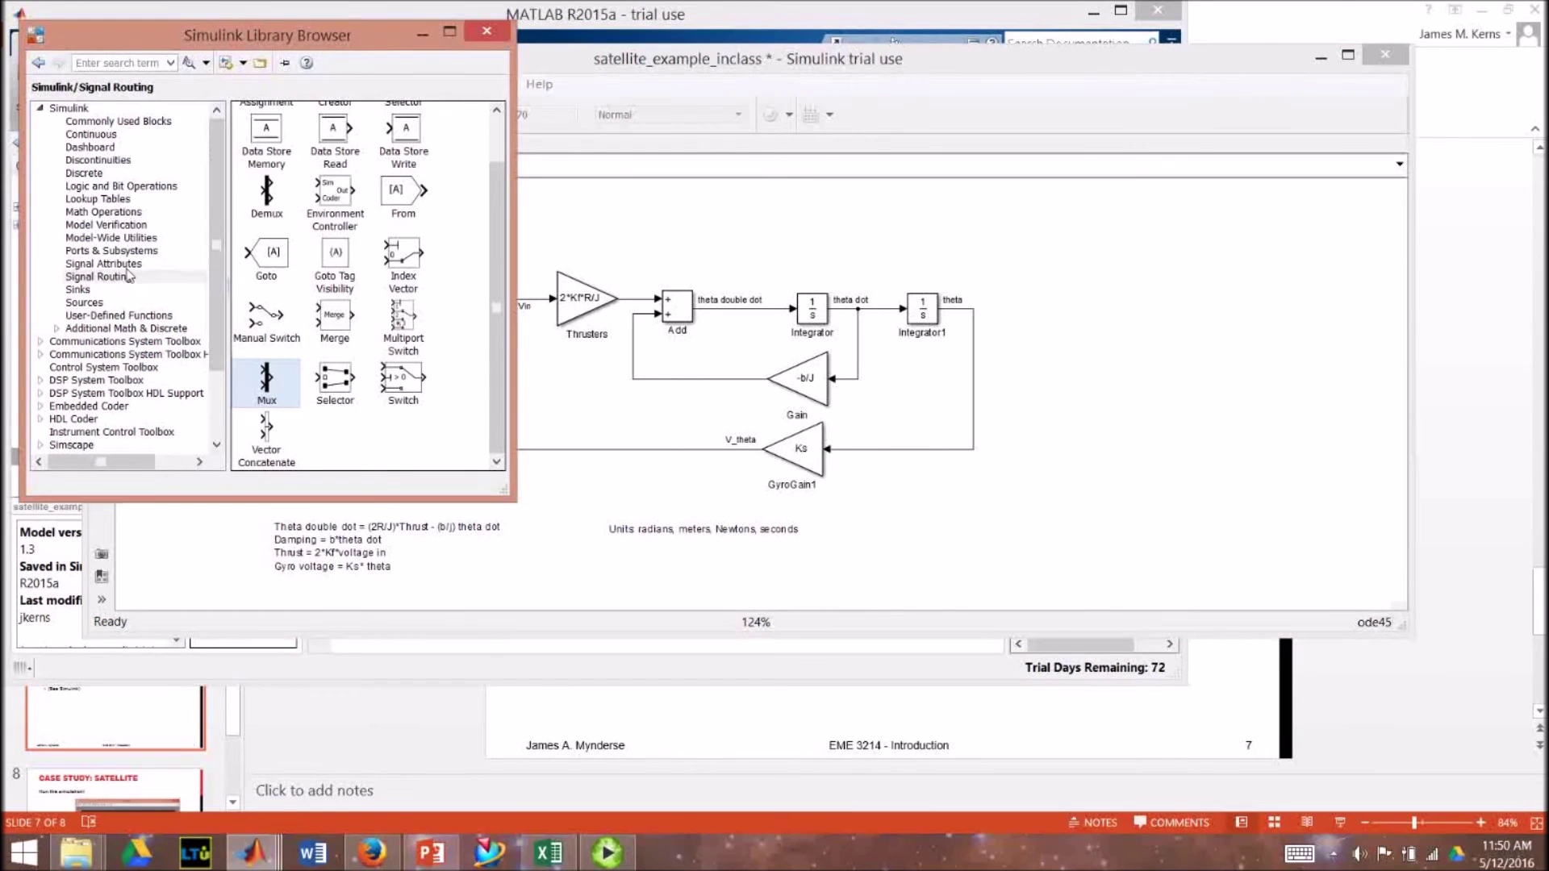
pyautogui.click(83, 304)
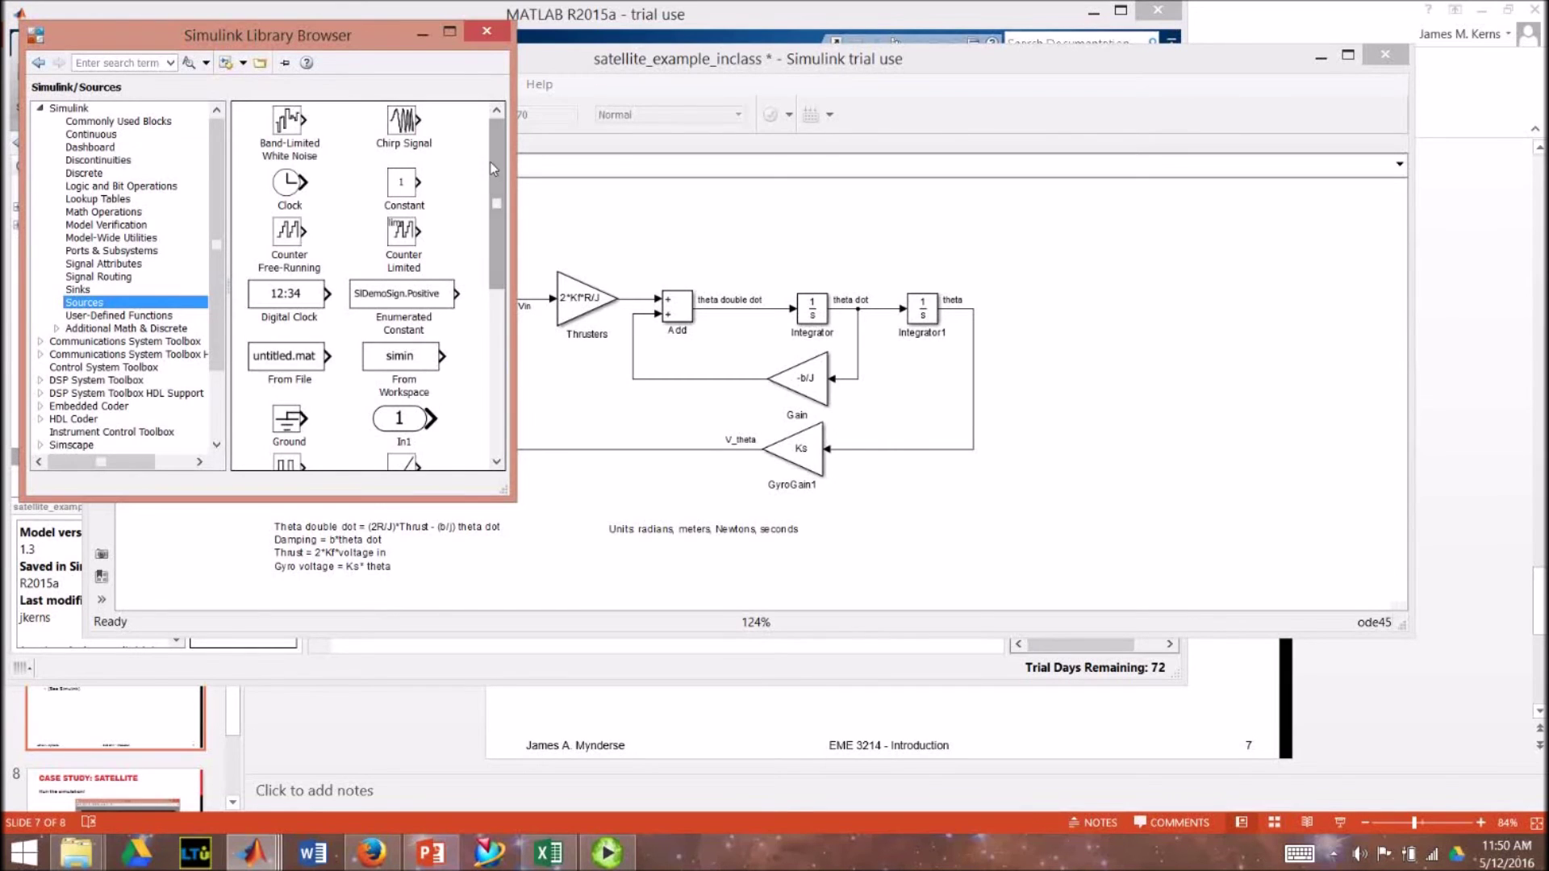
pyautogui.moveTo(491, 162); pyautogui.dragTo(473, 296)
pyautogui.scroll(-2, 474, 297)
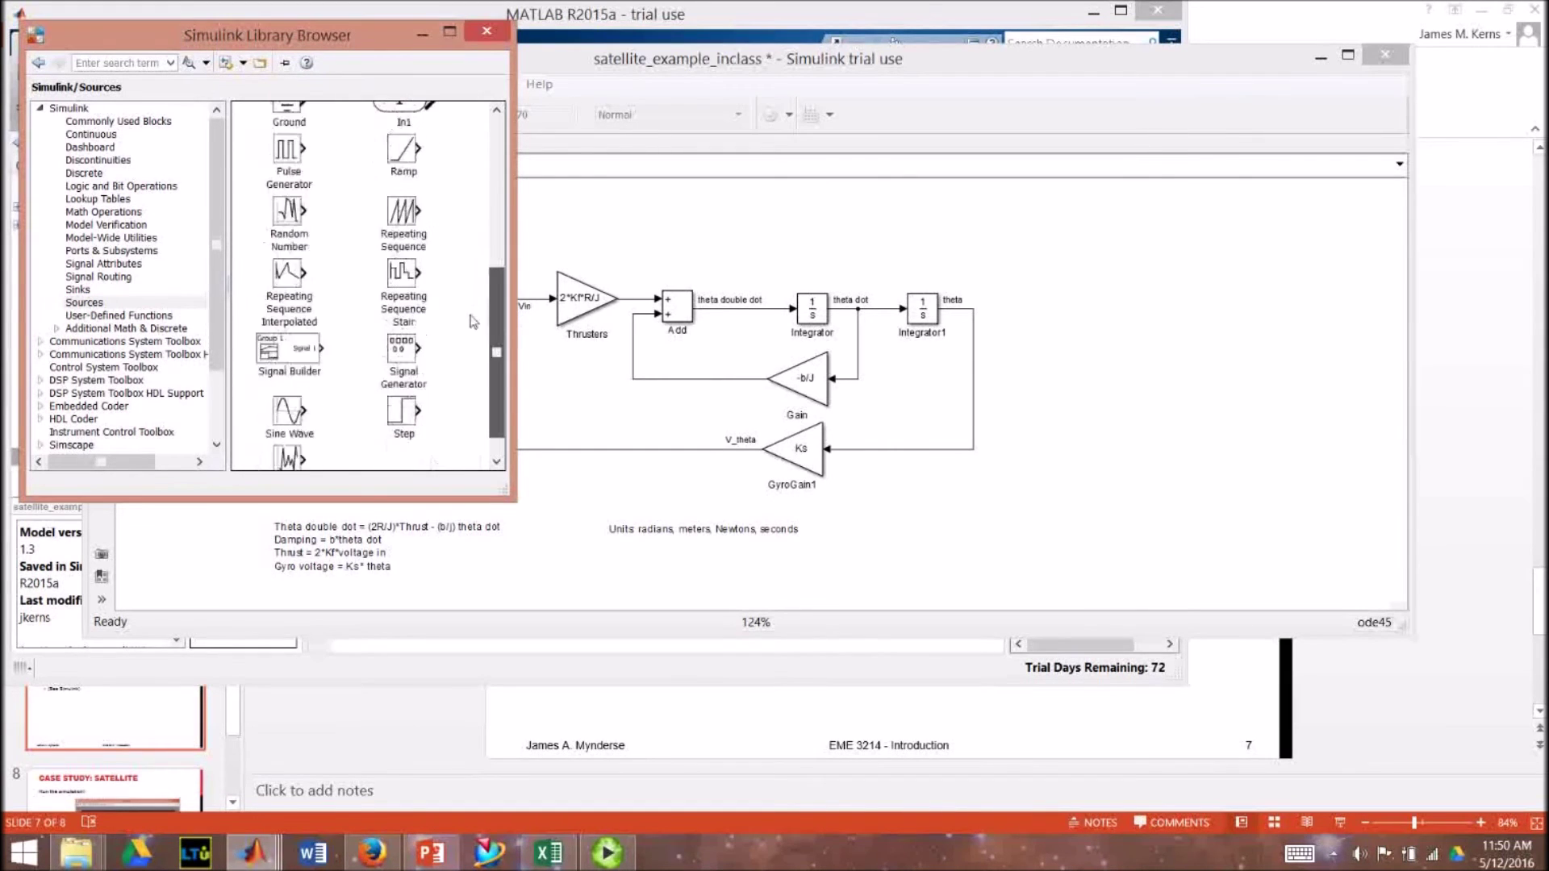
pyautogui.click(401, 385)
pyautogui.moveTo(401, 385); pyautogui.dragTo(594, 215)
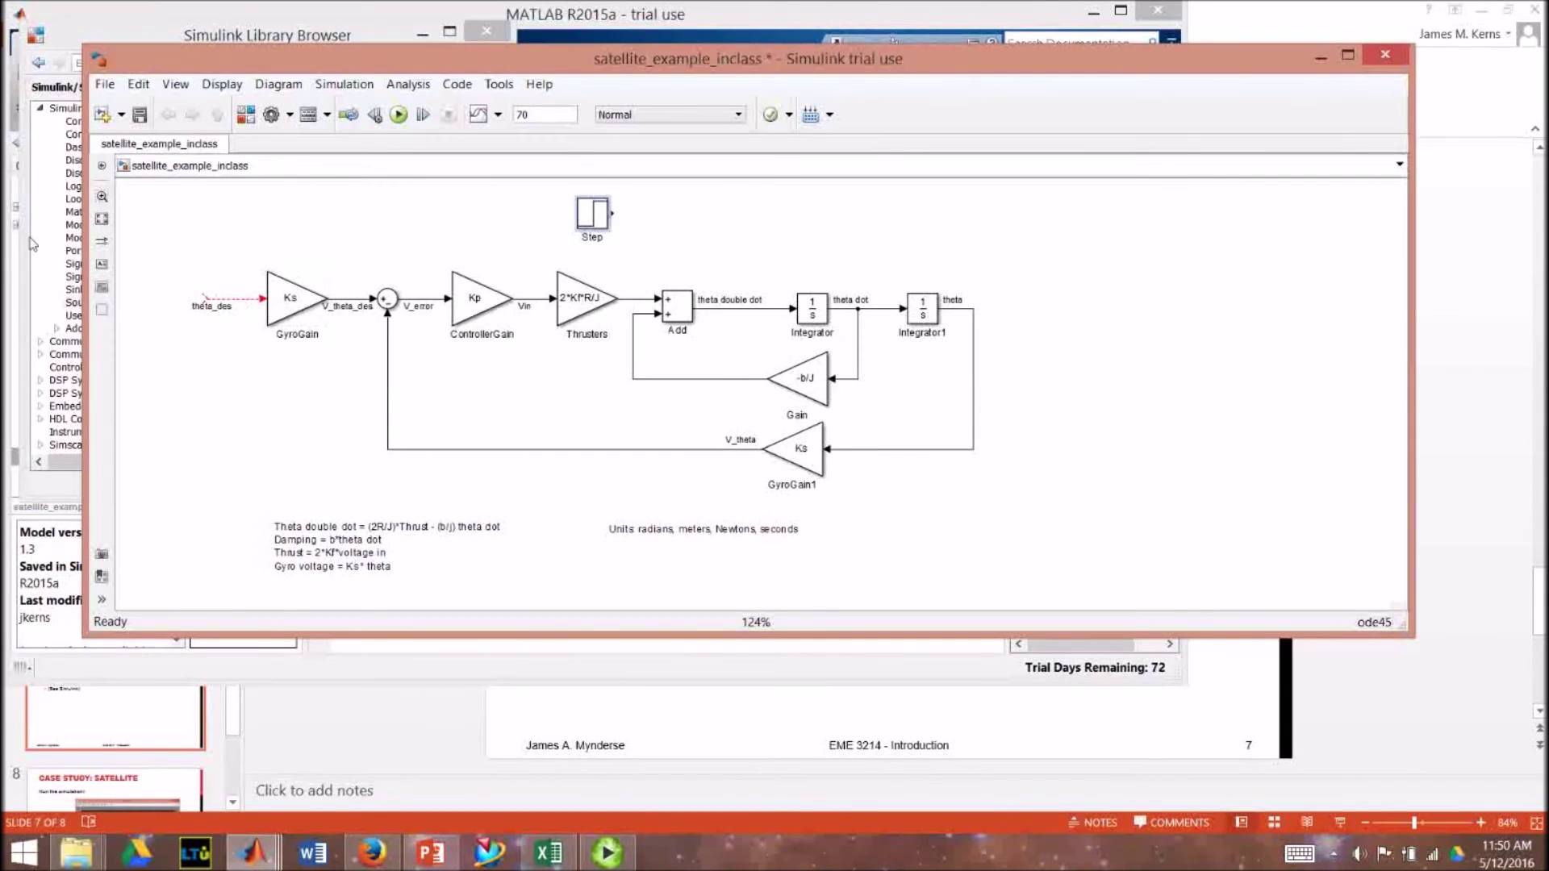
# Add a Scope block from the Sinks library at the diagram's right
pyautogui.click(31, 240)
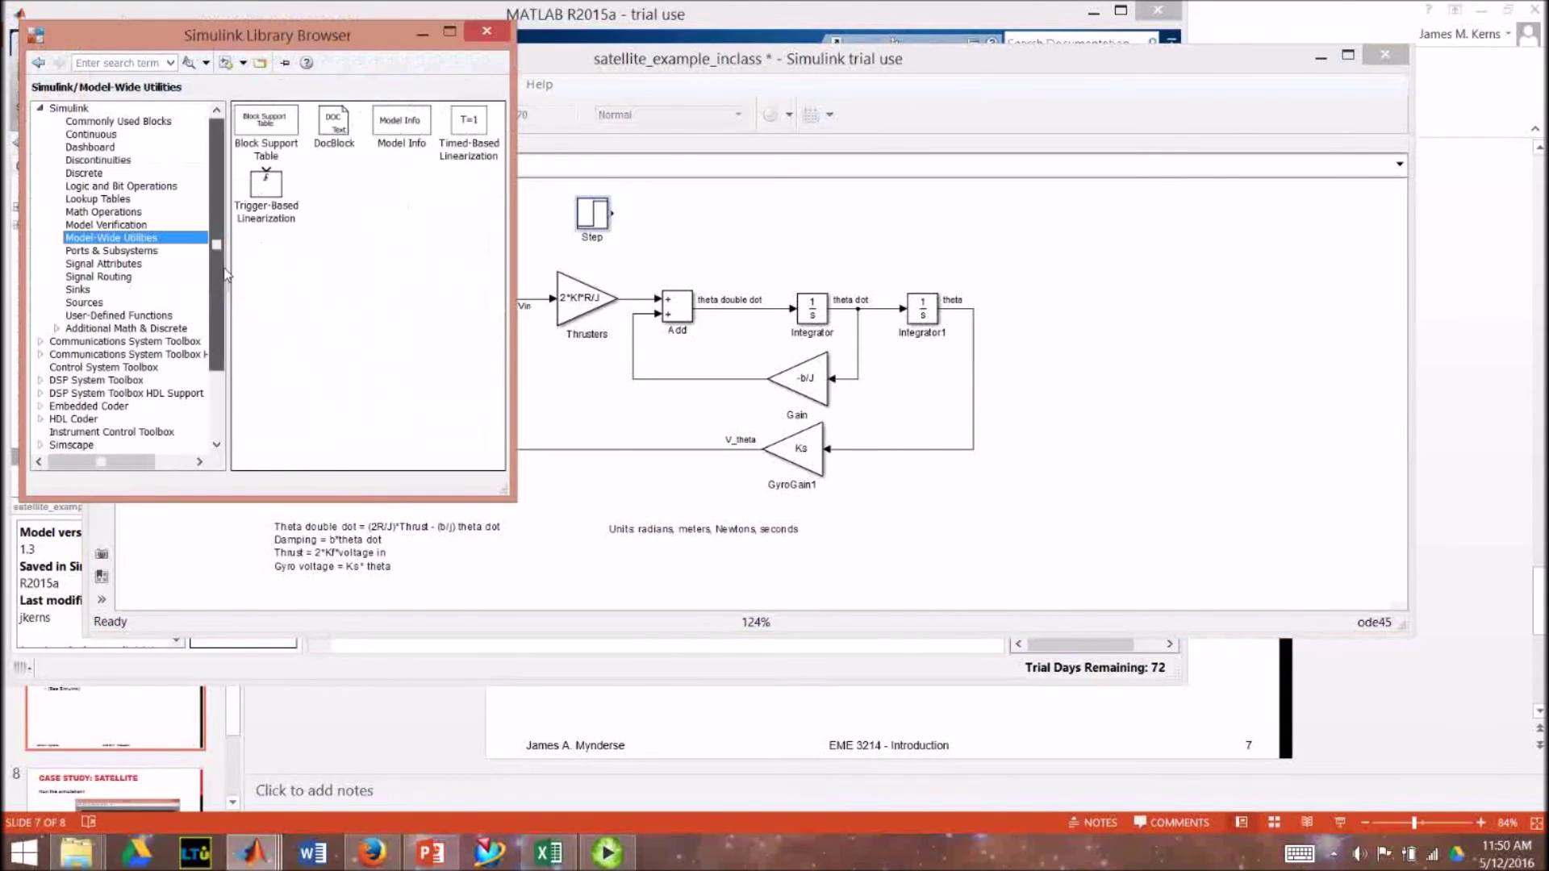
pyautogui.click(84, 290)
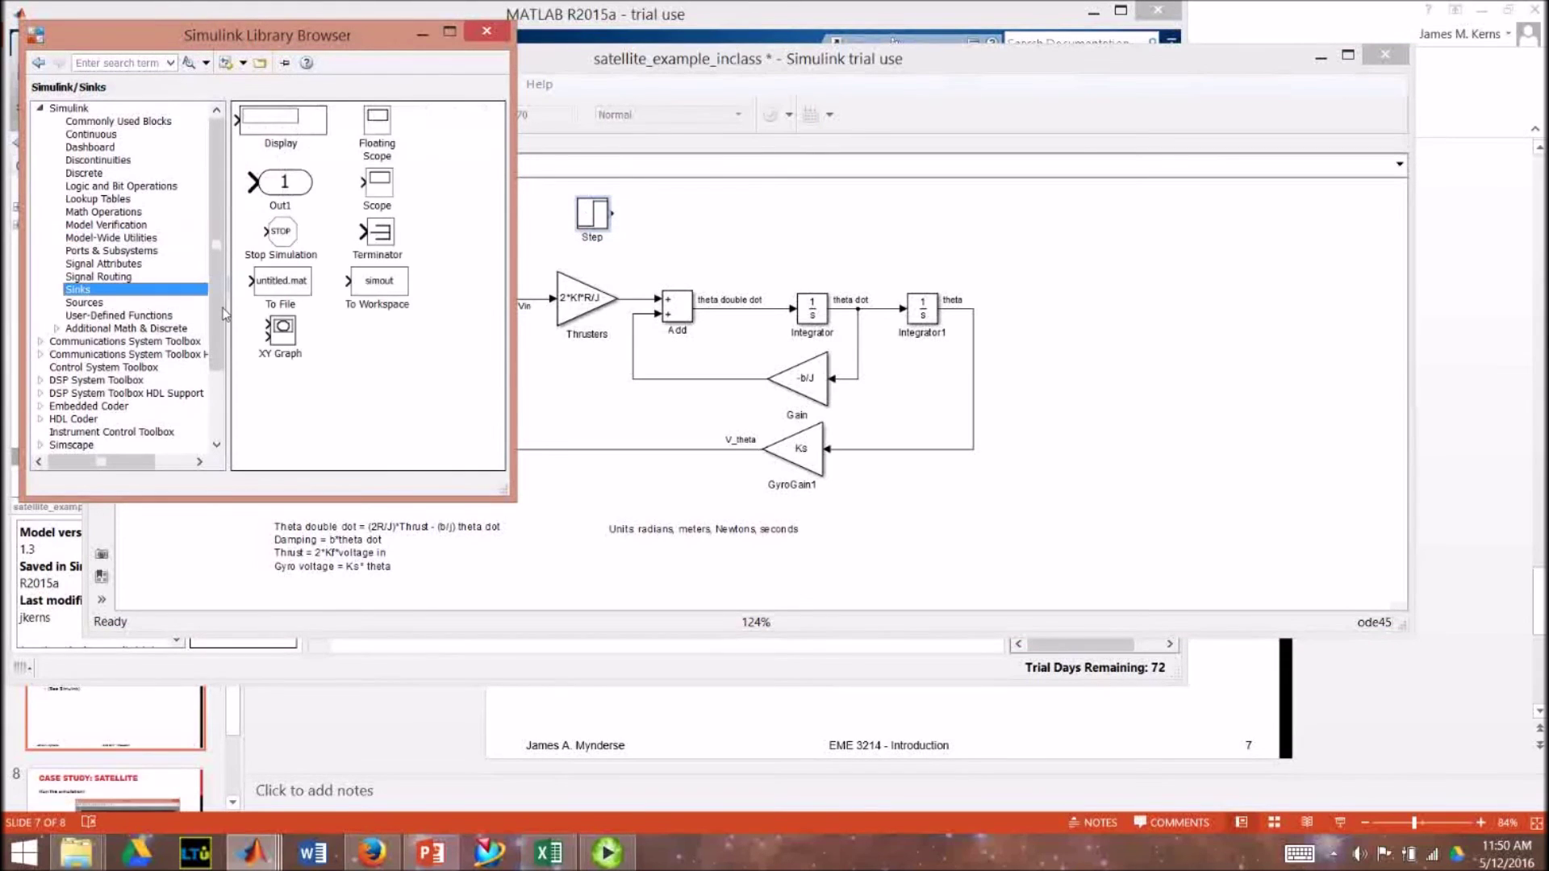
pyautogui.click(382, 189)
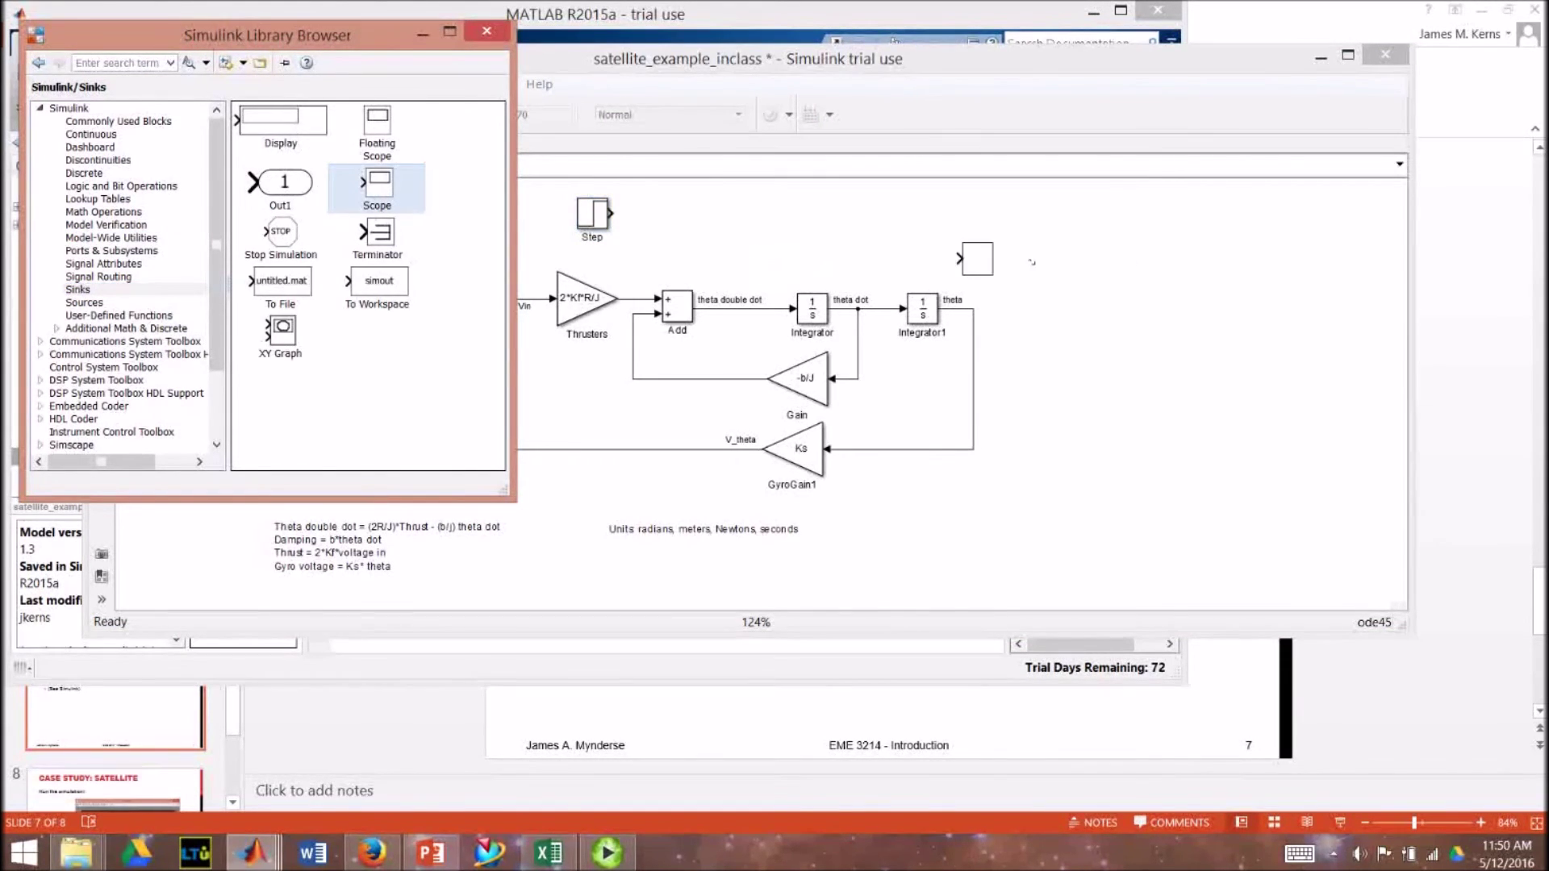
pyautogui.moveTo(577, 250); pyautogui.dragTo(1118, 292)
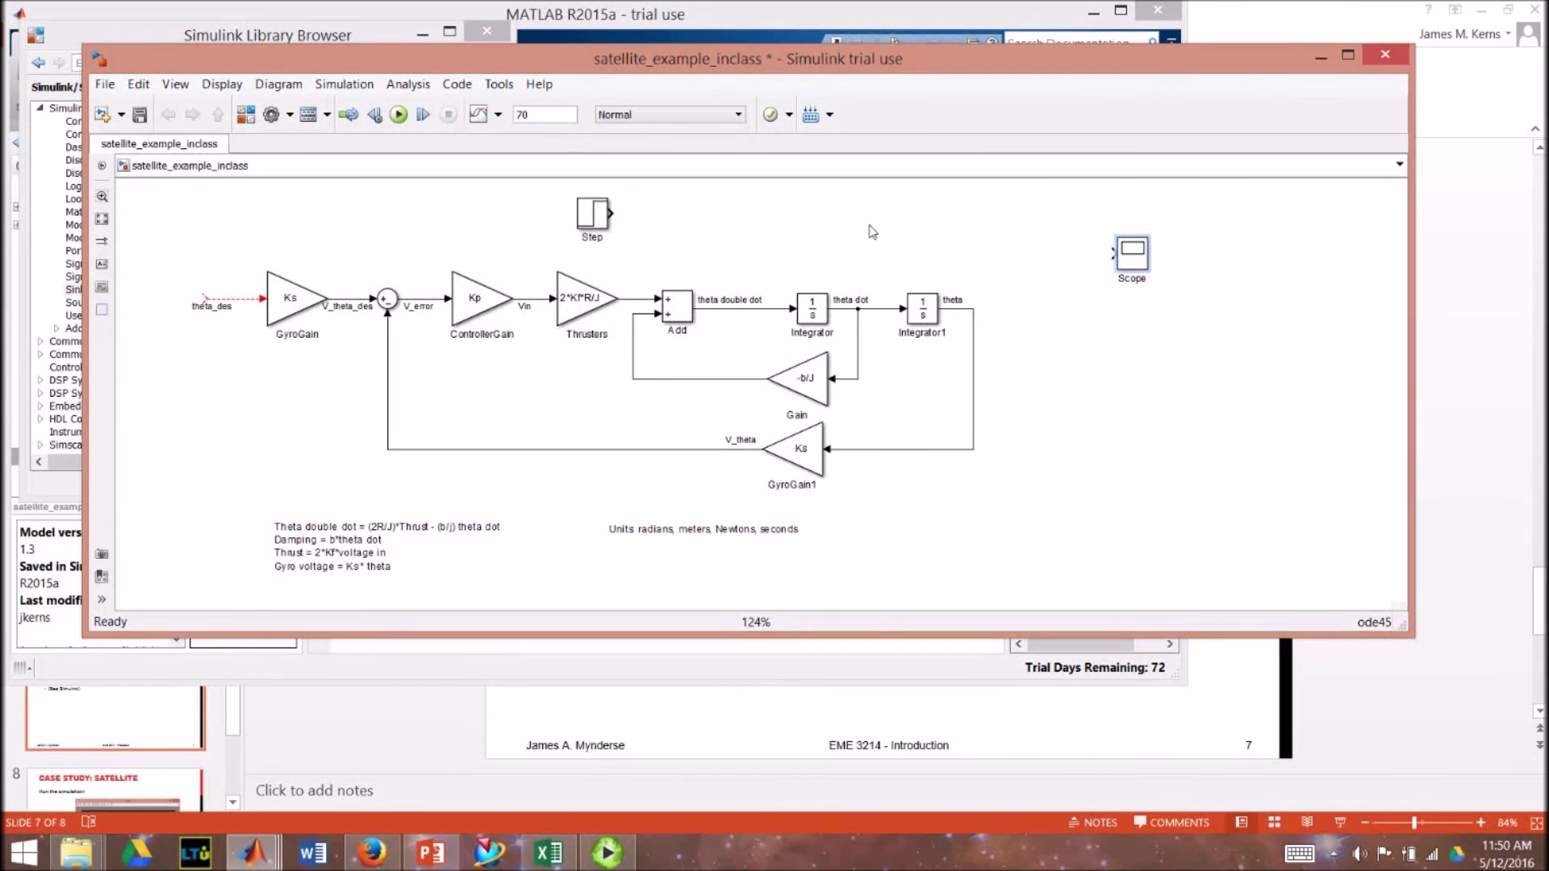
pyautogui.click(154, 40)
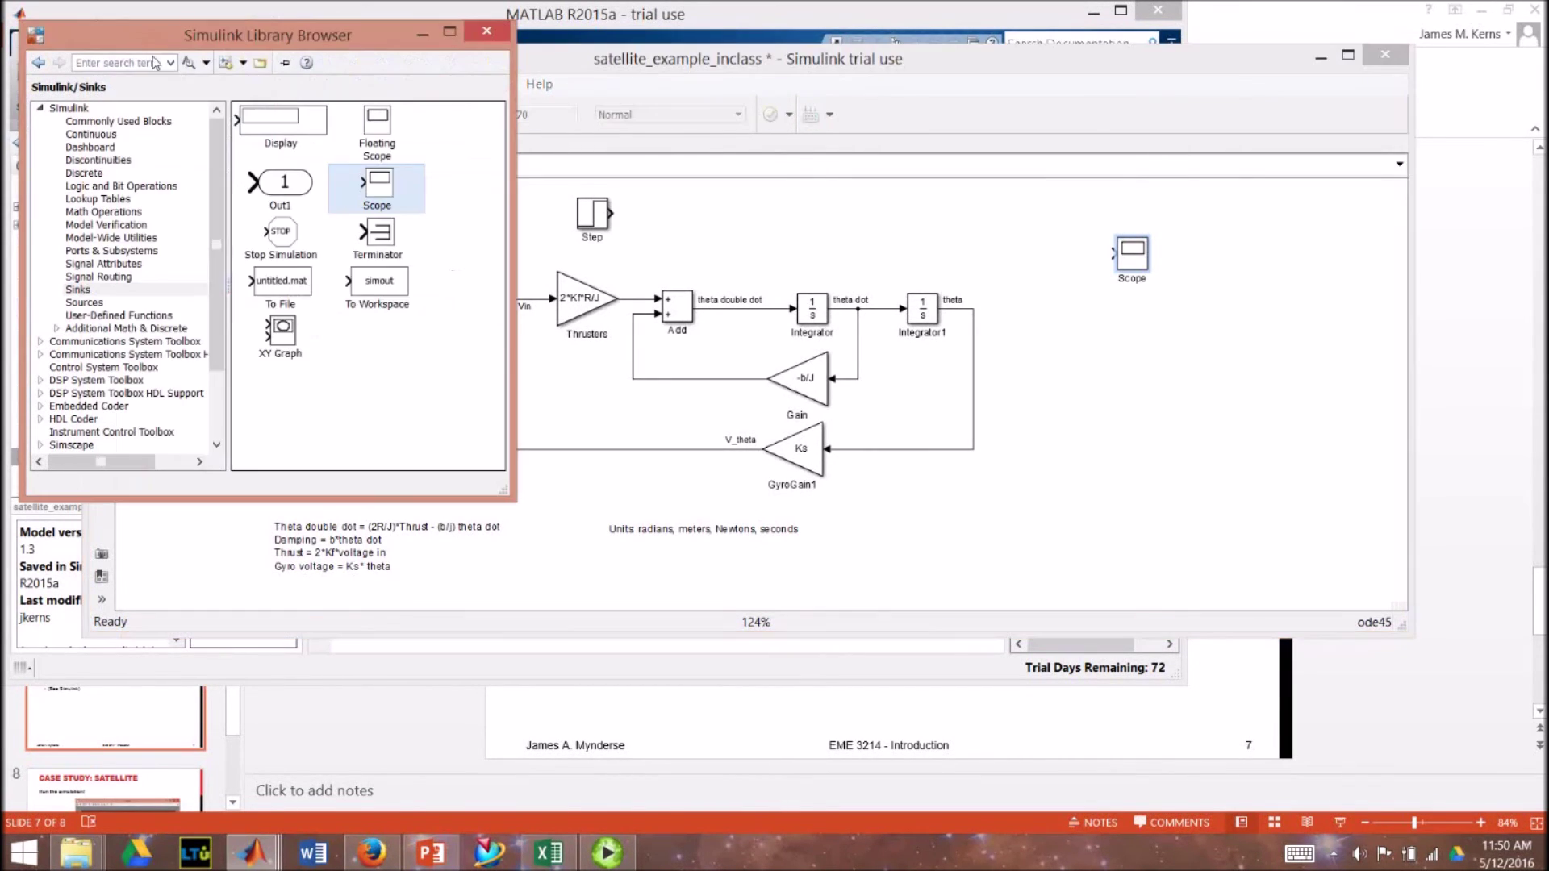
pyautogui.click(102, 277)
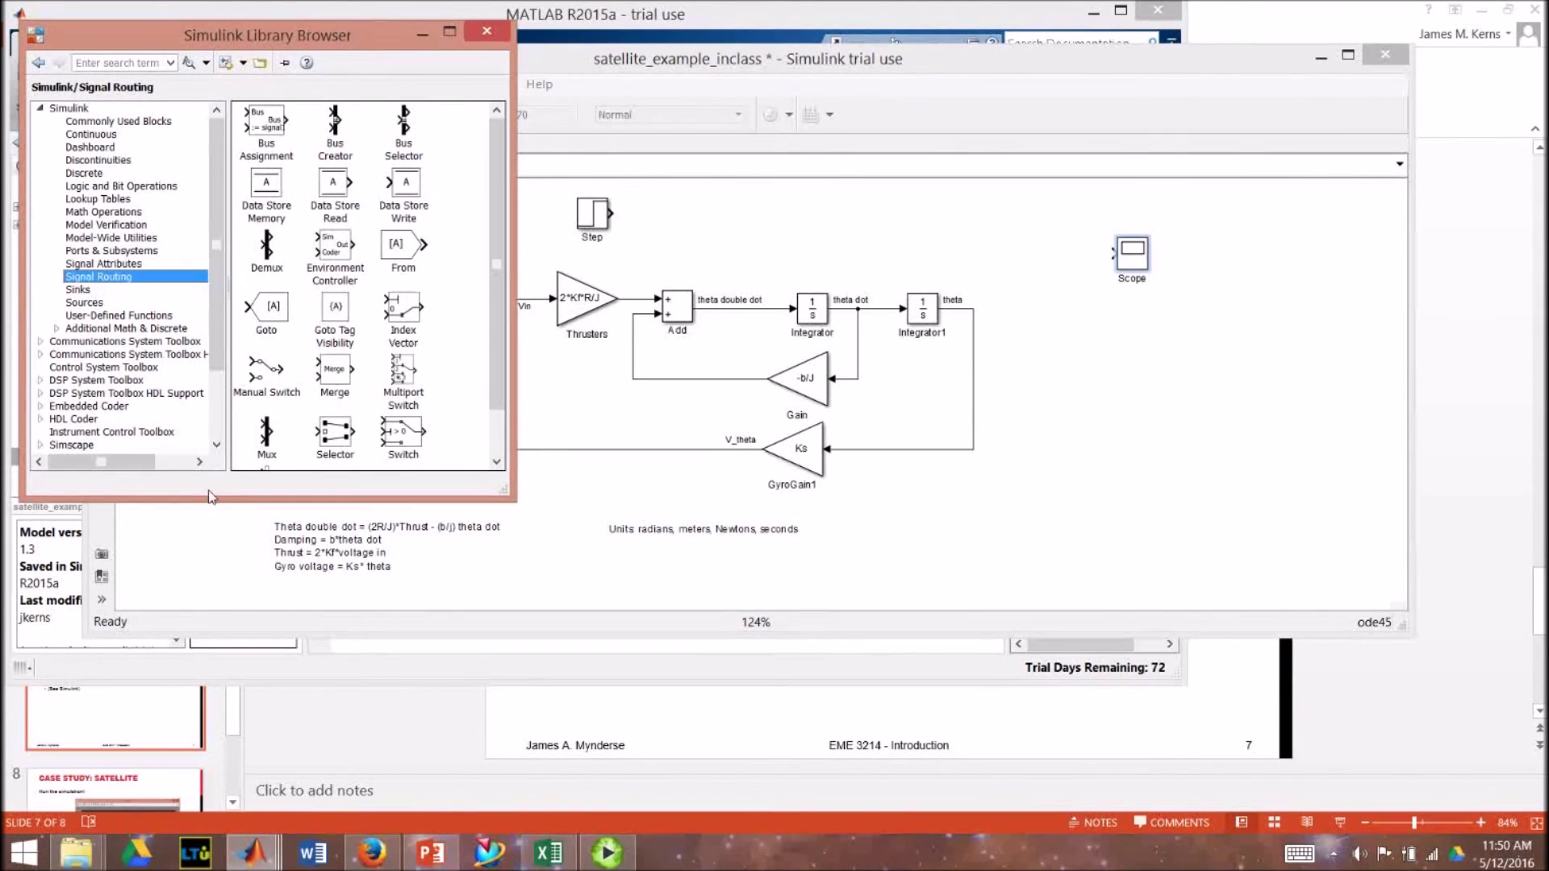
# Place a Mux beside the Scope and wire the moved Step block to theta_des
pyautogui.click(264, 441)
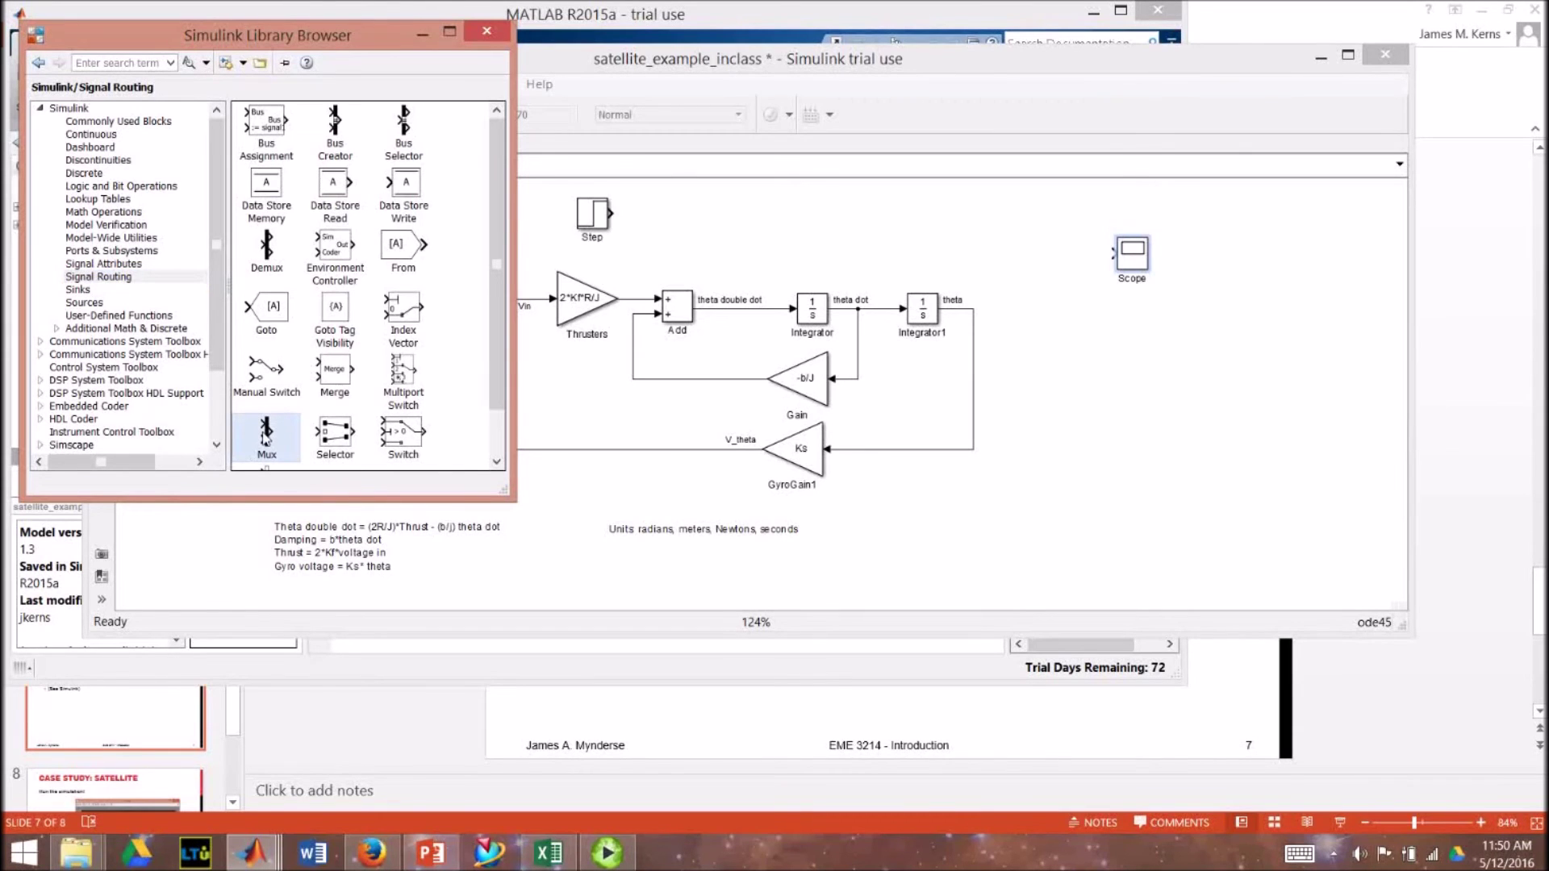
pyautogui.moveTo(266, 434); pyautogui.dragTo(1073, 288)
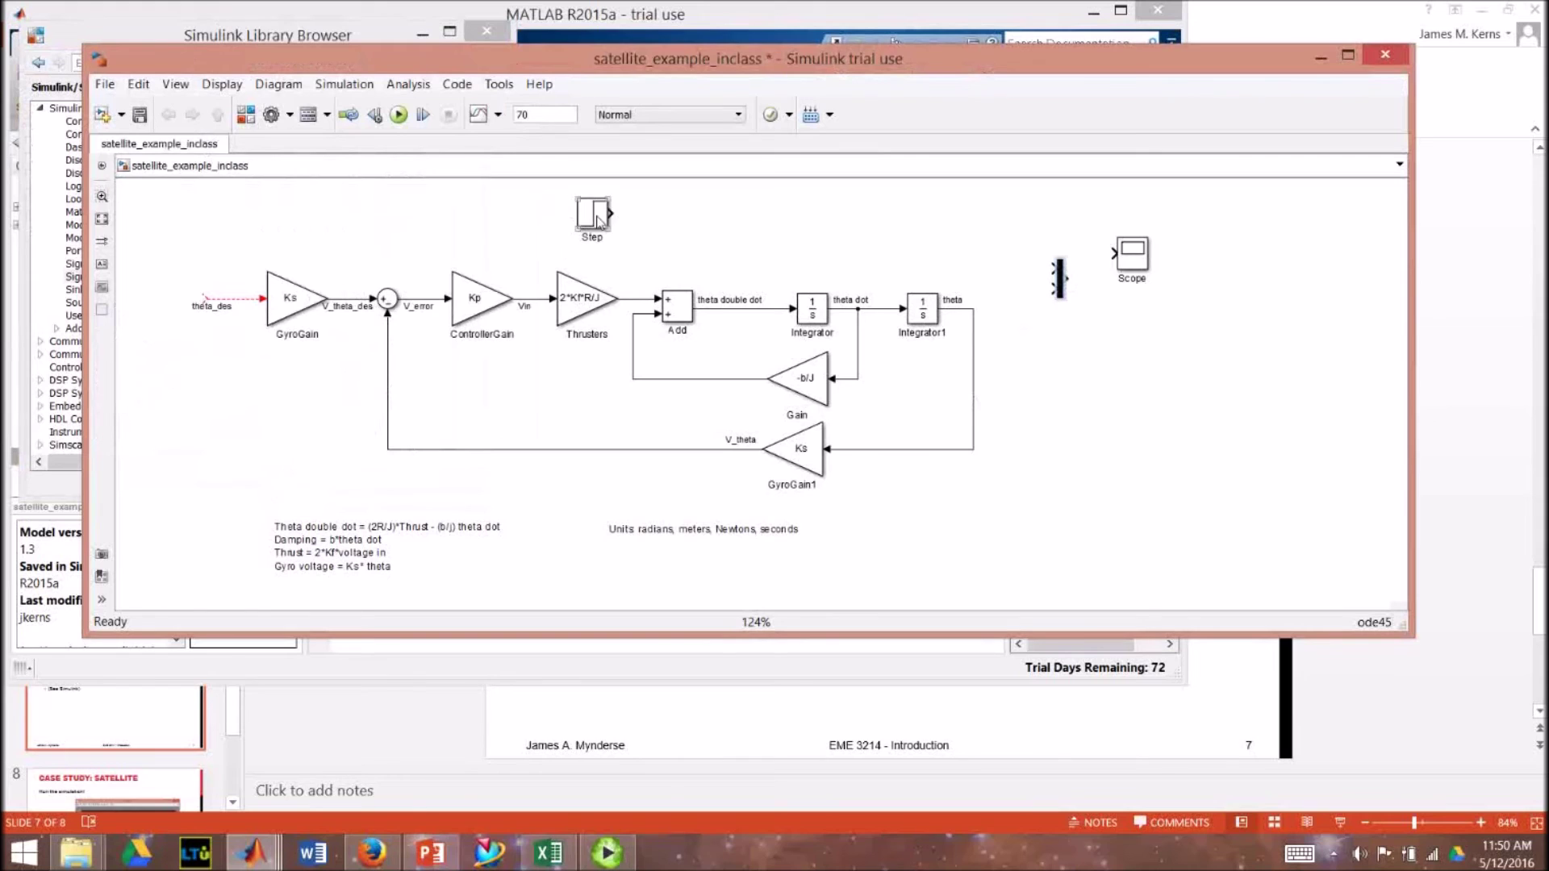
pyautogui.moveTo(596, 218)
pyautogui.mouseDown()
pyautogui.moveTo(165, 287)
pyautogui.moveTo(188, 313)
pyautogui.mouseUp()
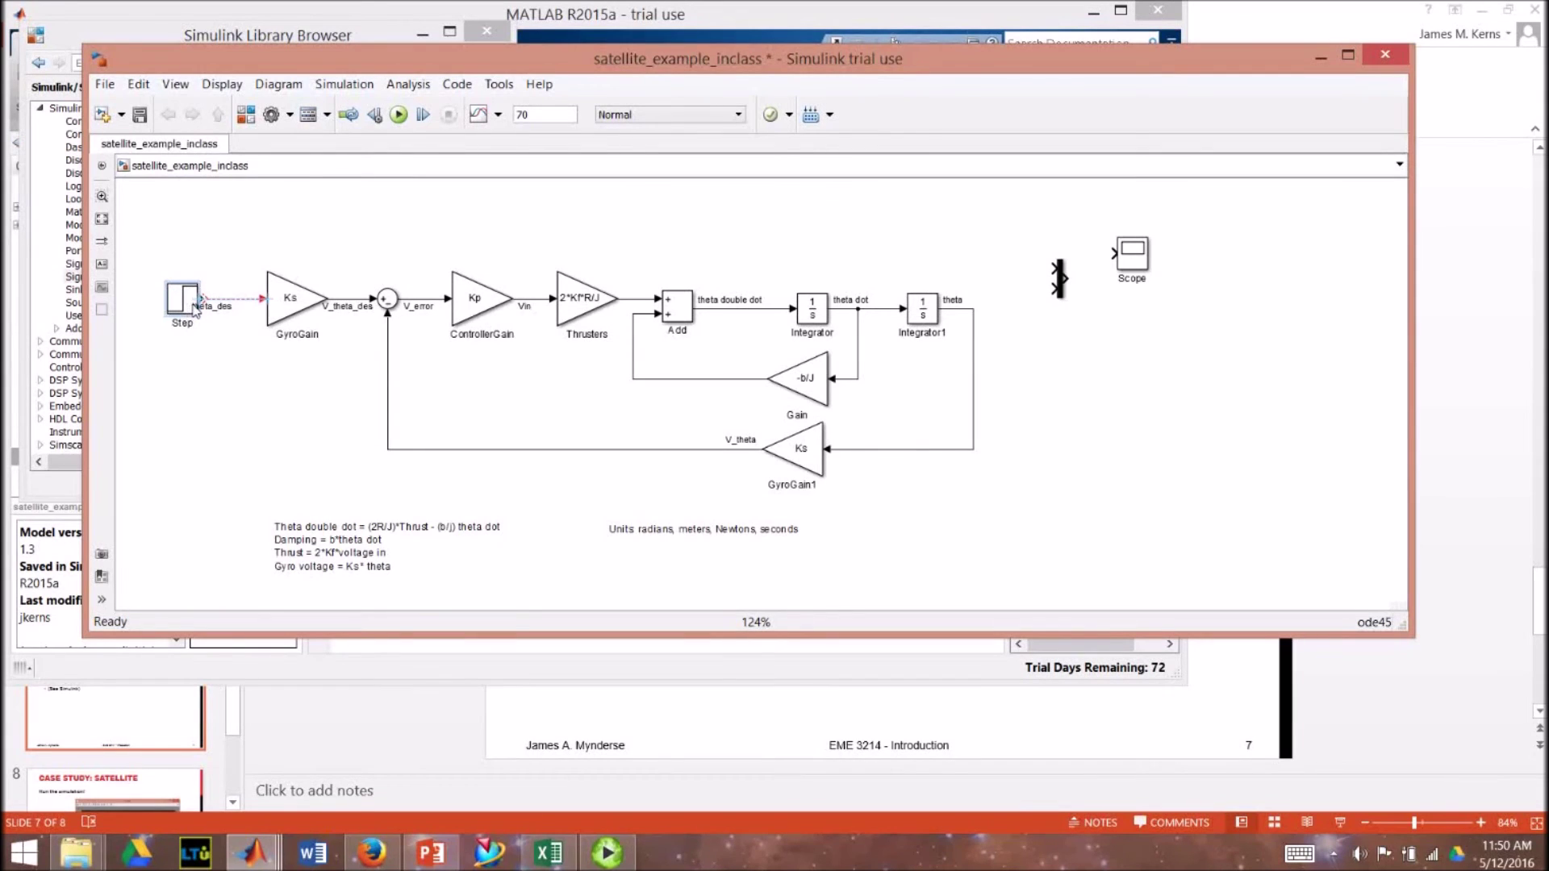
pyautogui.moveTo(190, 310); pyautogui.dragTo(192, 313)
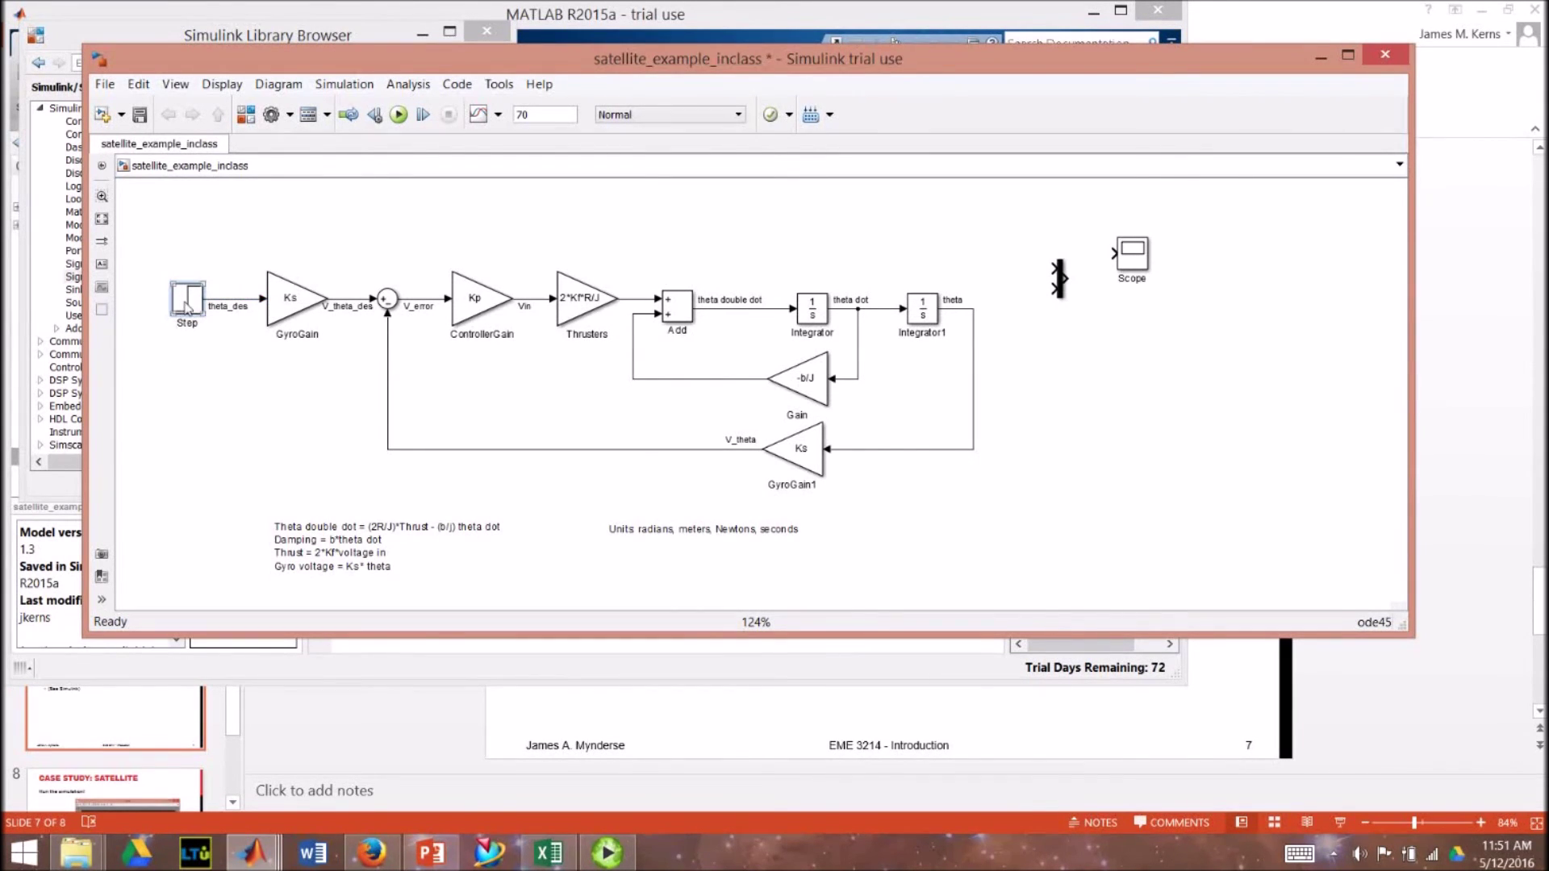
pyautogui.doubleClick(184, 311)
# Give the Step block step time 10, initial value 0 and final value 2*pi
pyautogui.click(263, 249)
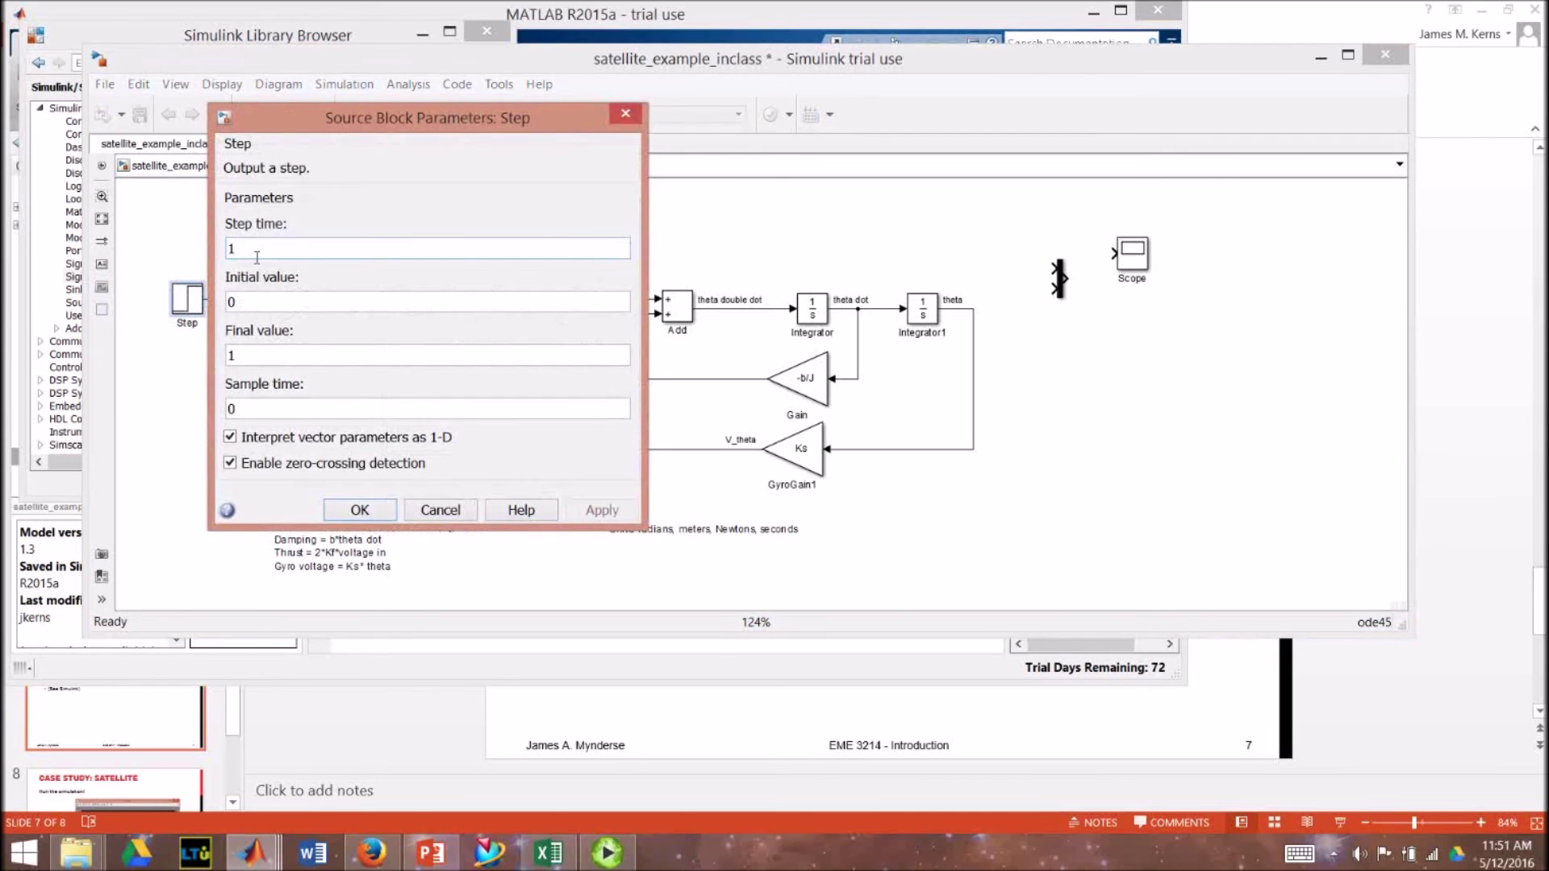
pyautogui.write('0')
pyautogui.doubleClick(230, 301)
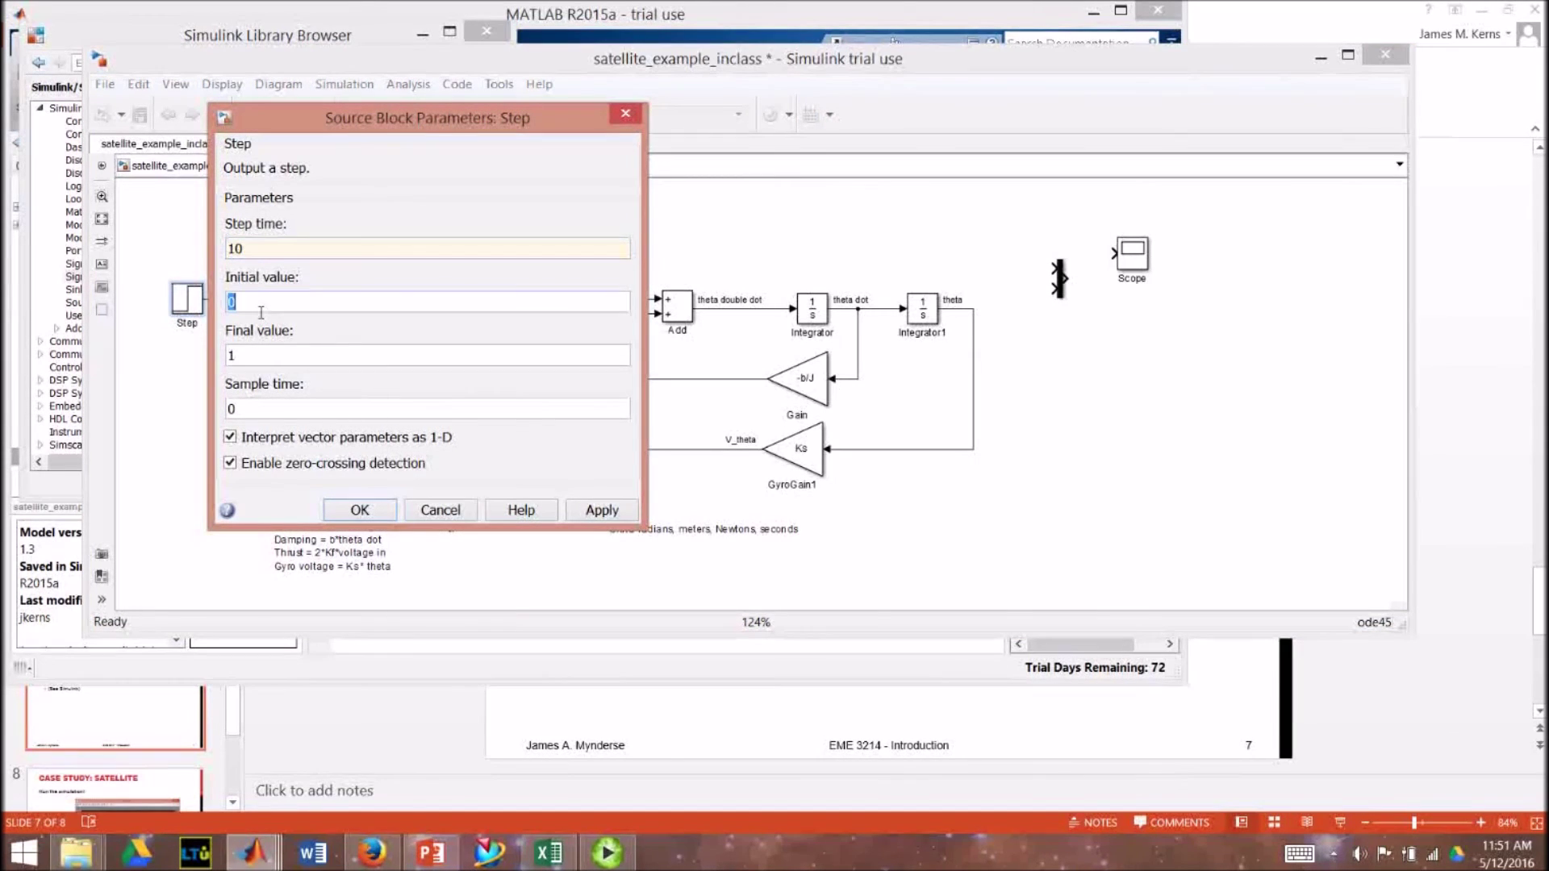
pyautogui.doubleClick(235, 356)
pyautogui.write('2')
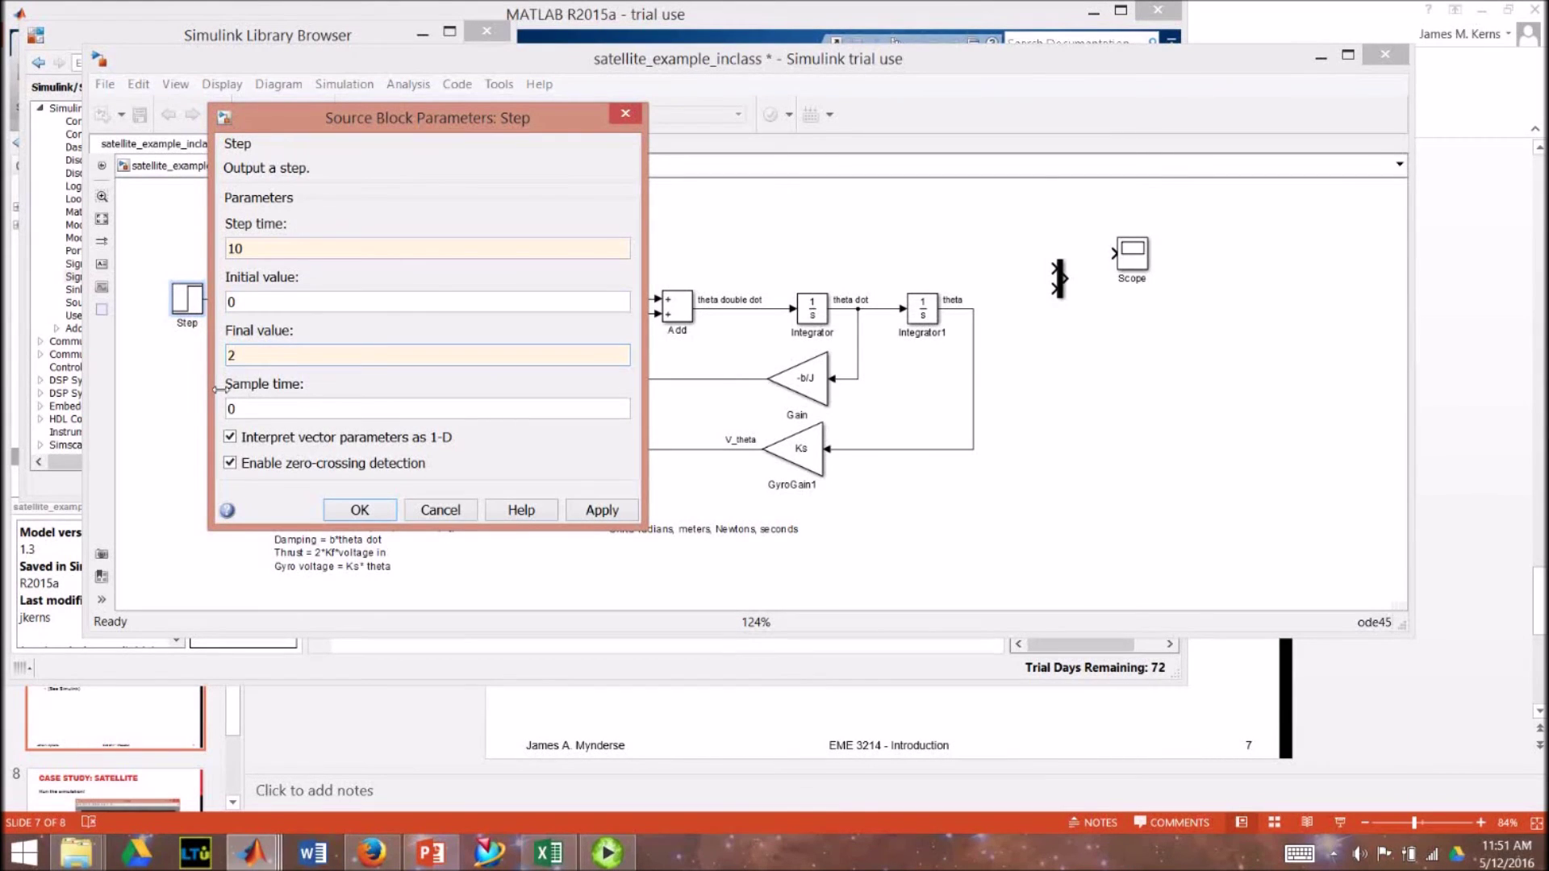
pyautogui.write('*pi')
pyautogui.click(344, 508)
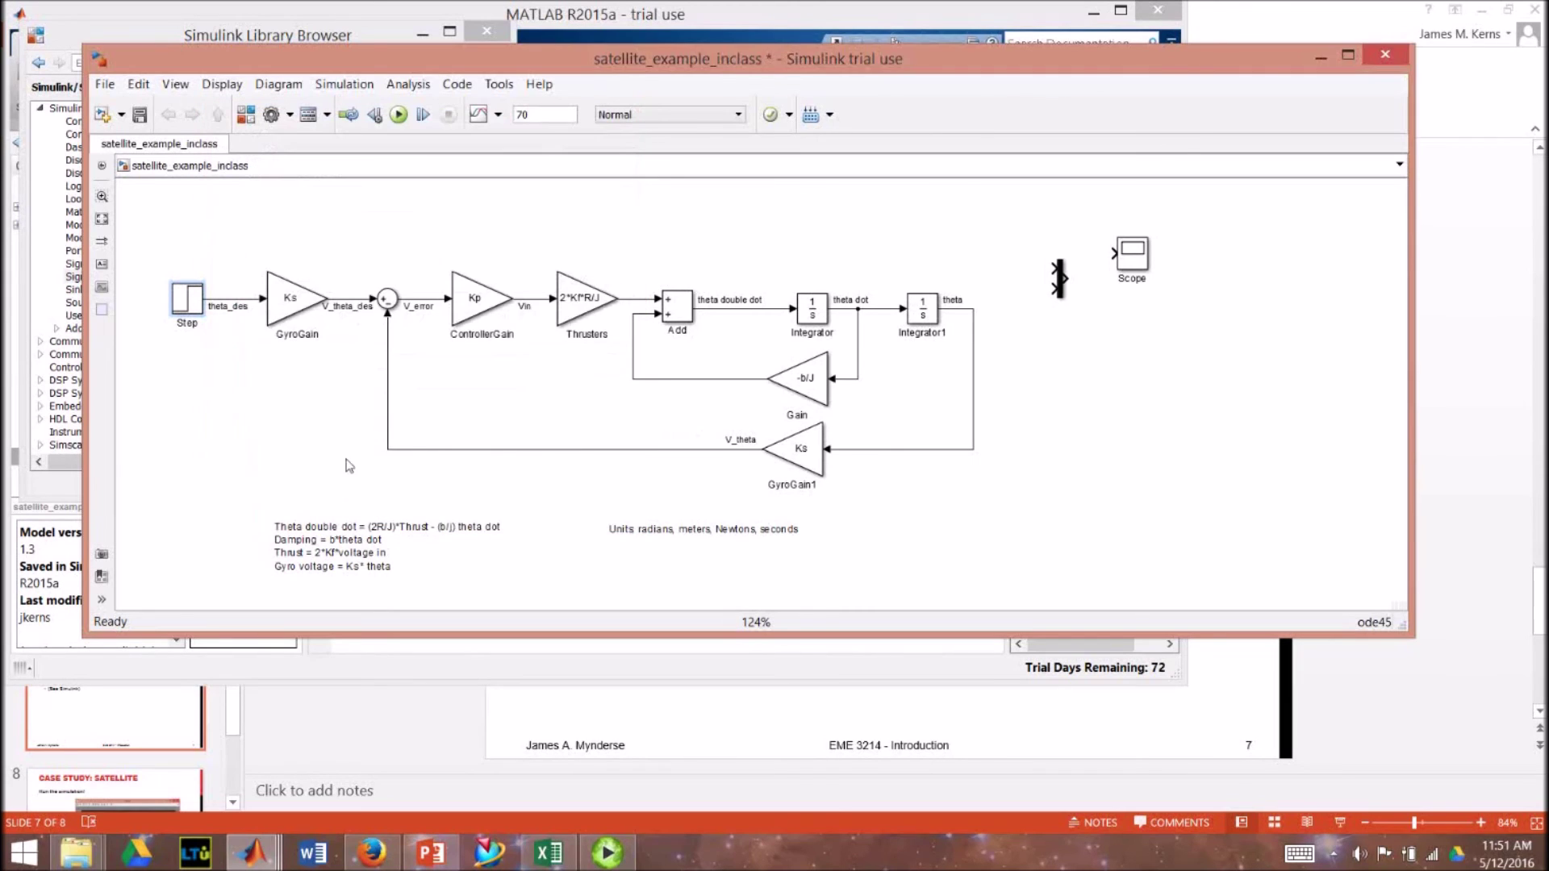
pyautogui.doubleClick(545, 121)
pyautogui.click(424, 225)
# Wire theta and the Step reference into the Mux, routing the reference straight across the top
pyautogui.moveTo(1060, 287); pyautogui.dragTo(1059, 308)
pyautogui.moveTo(975, 314); pyautogui.dragTo(1063, 321)
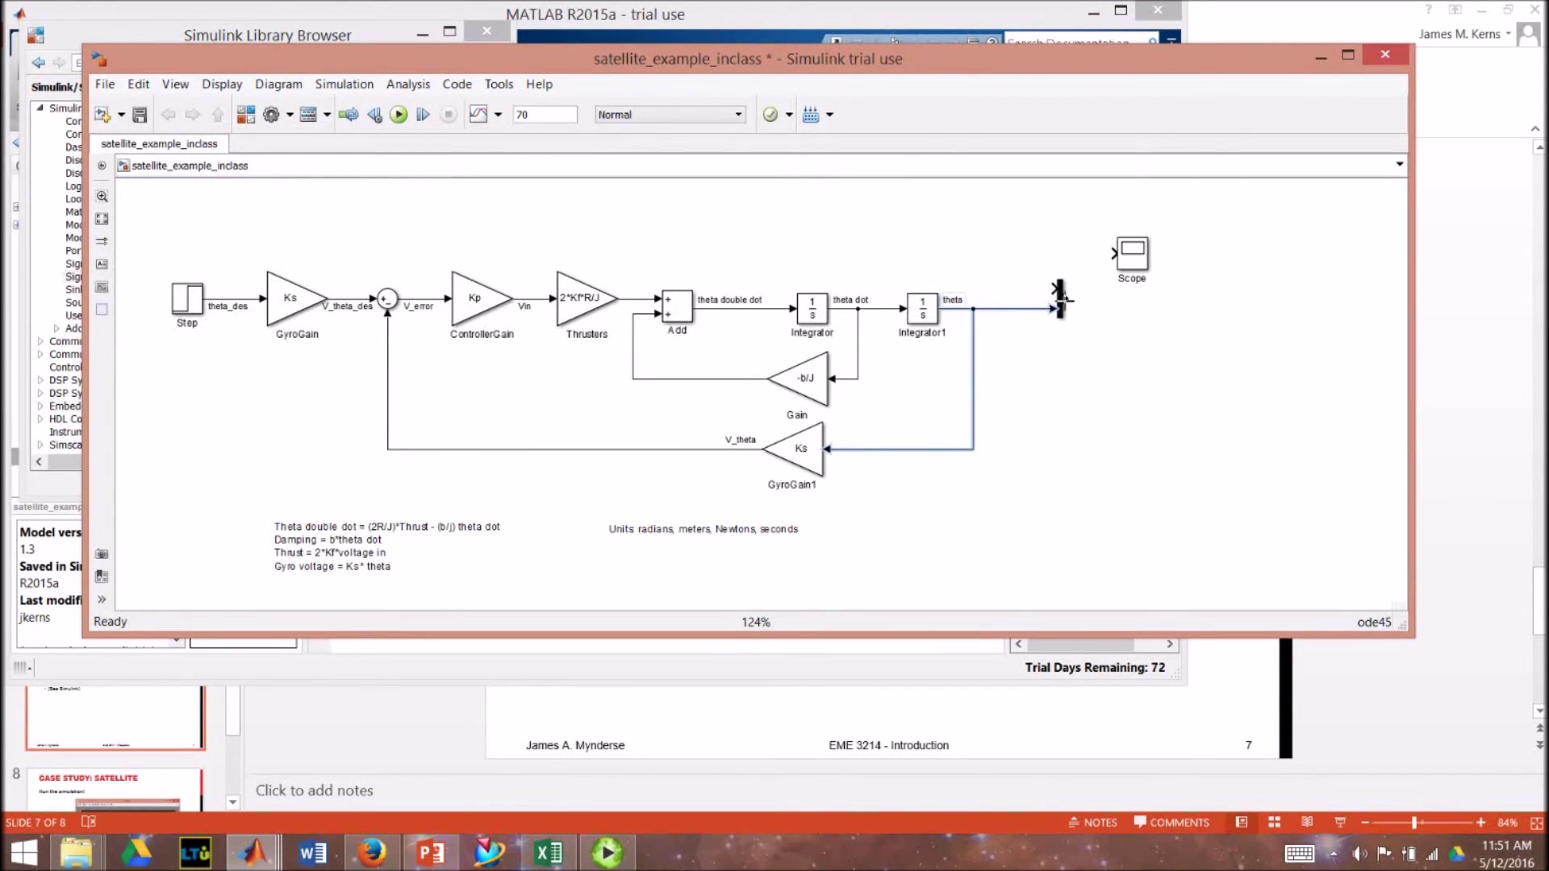
pyautogui.moveTo(1056, 296)
pyautogui.mouseDown()
pyautogui.moveTo(477, 255)
pyautogui.moveTo(242, 305)
pyautogui.mouseUp()
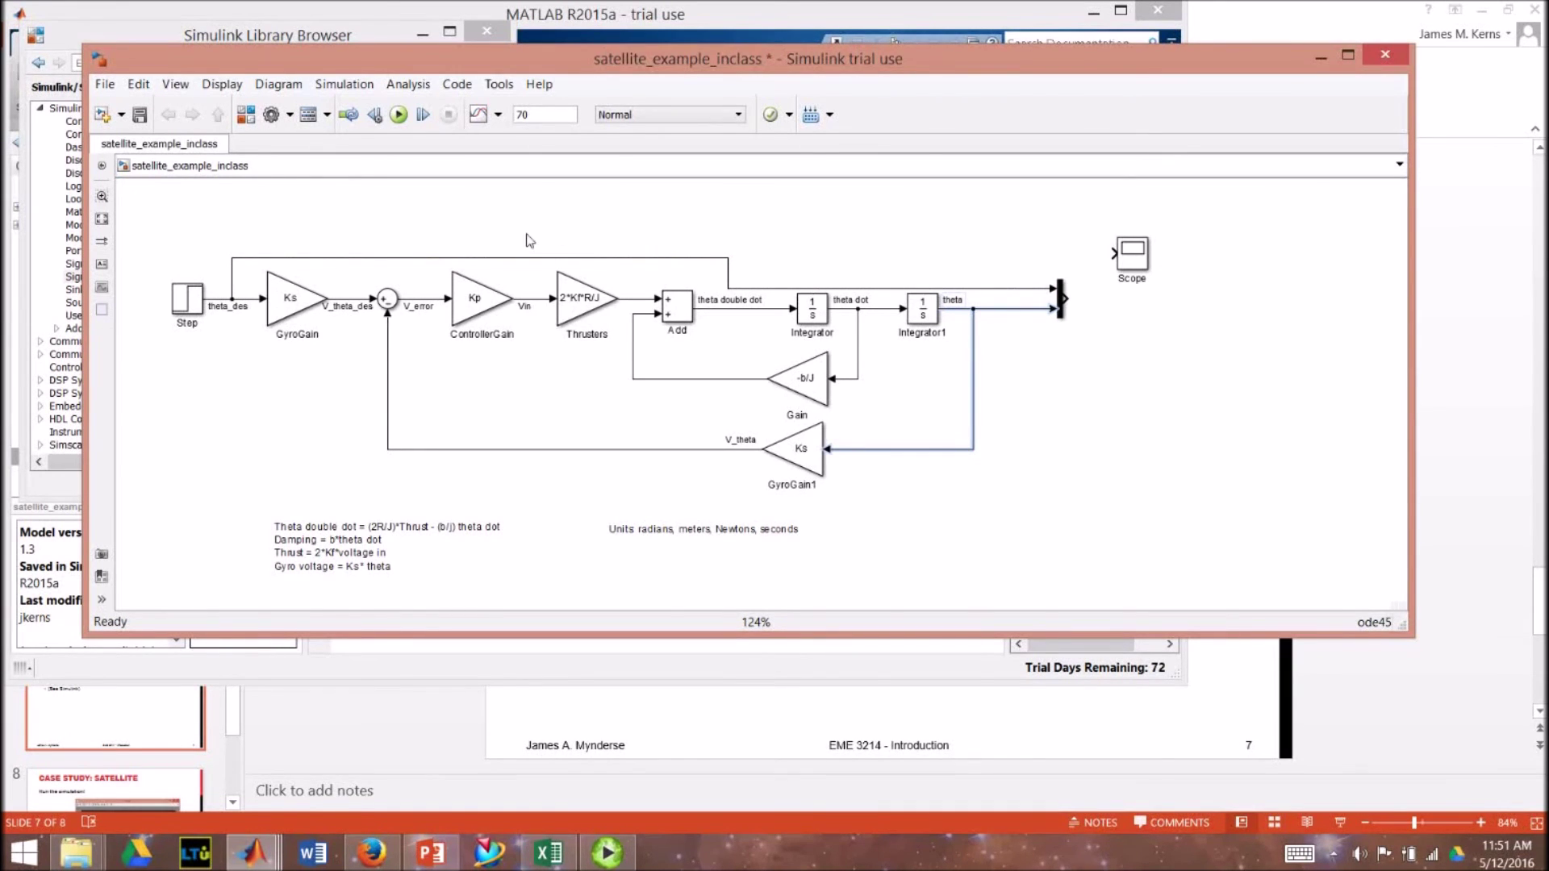
pyautogui.moveTo(586, 259); pyautogui.dragTo(586, 224)
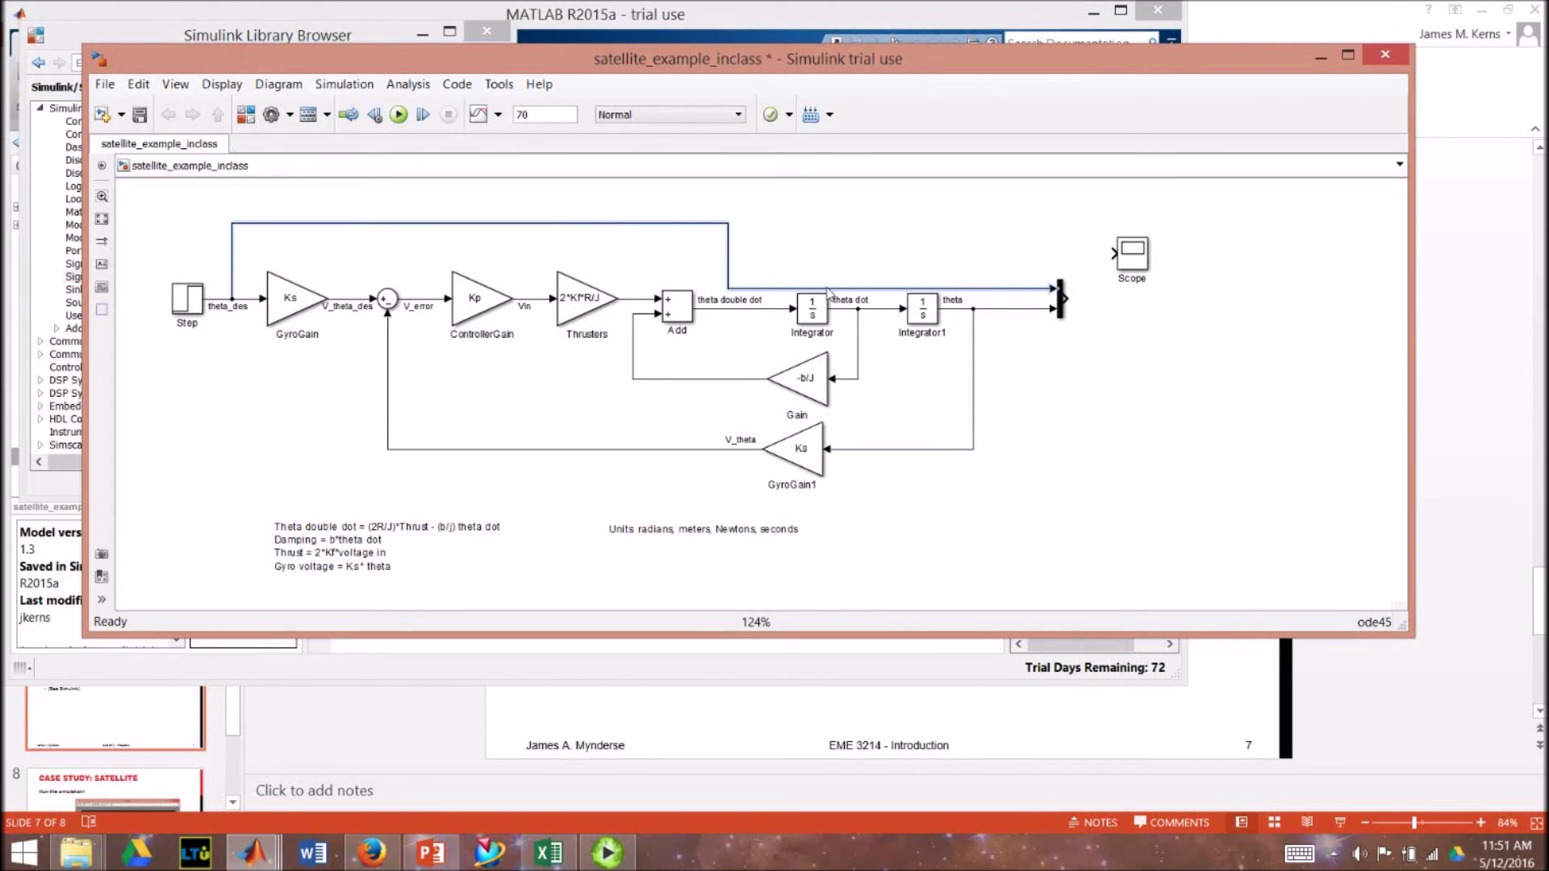
pyautogui.moveTo(828, 291); pyautogui.dragTo(814, 258)
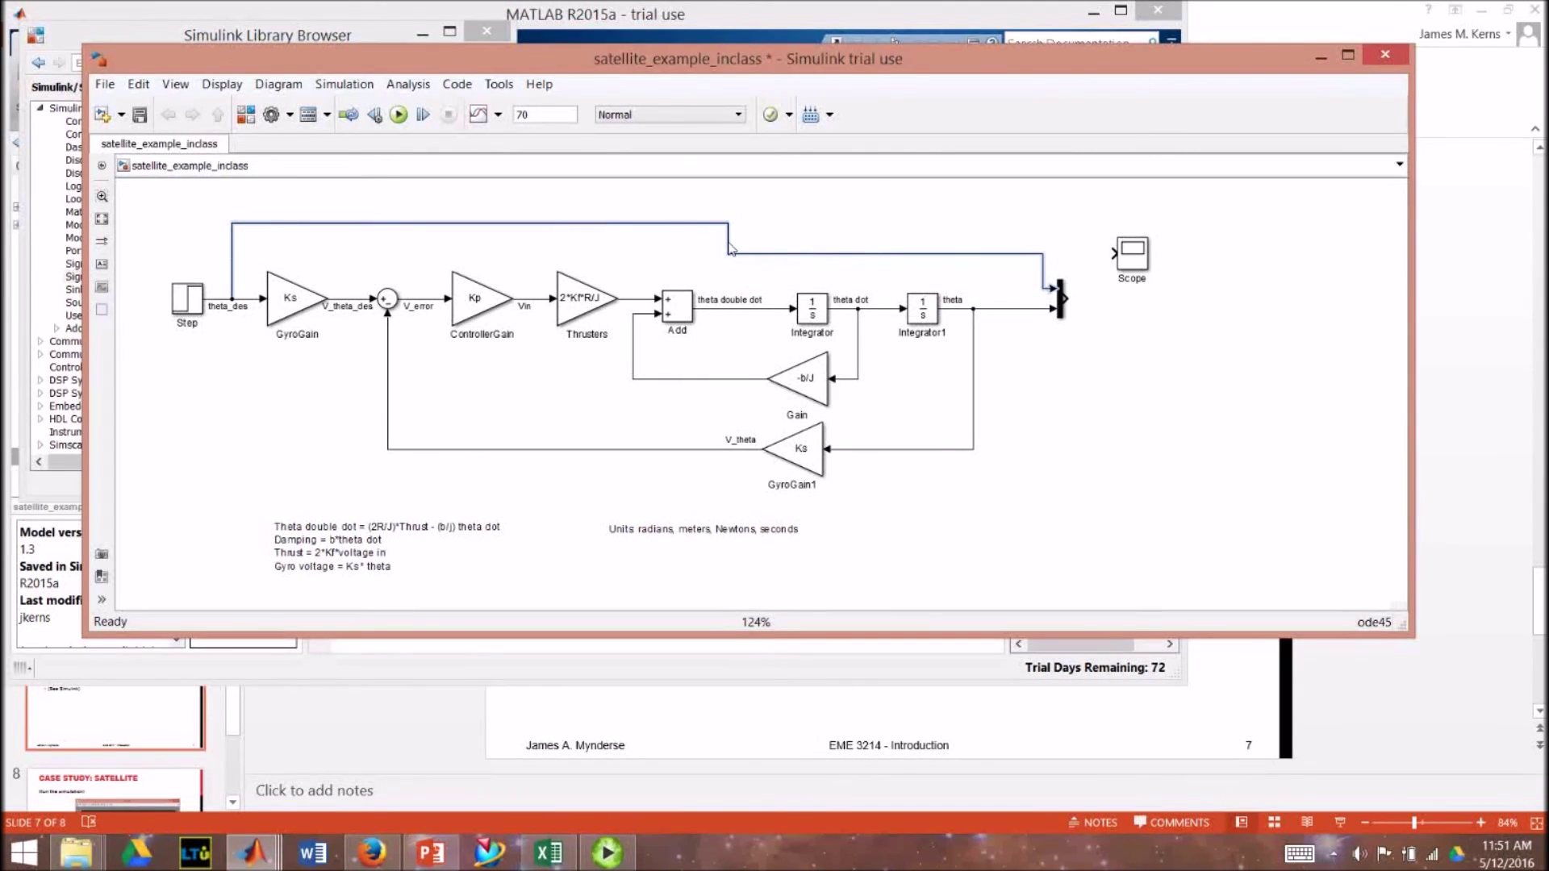
pyautogui.moveTo(730, 249); pyautogui.dragTo(1041, 248)
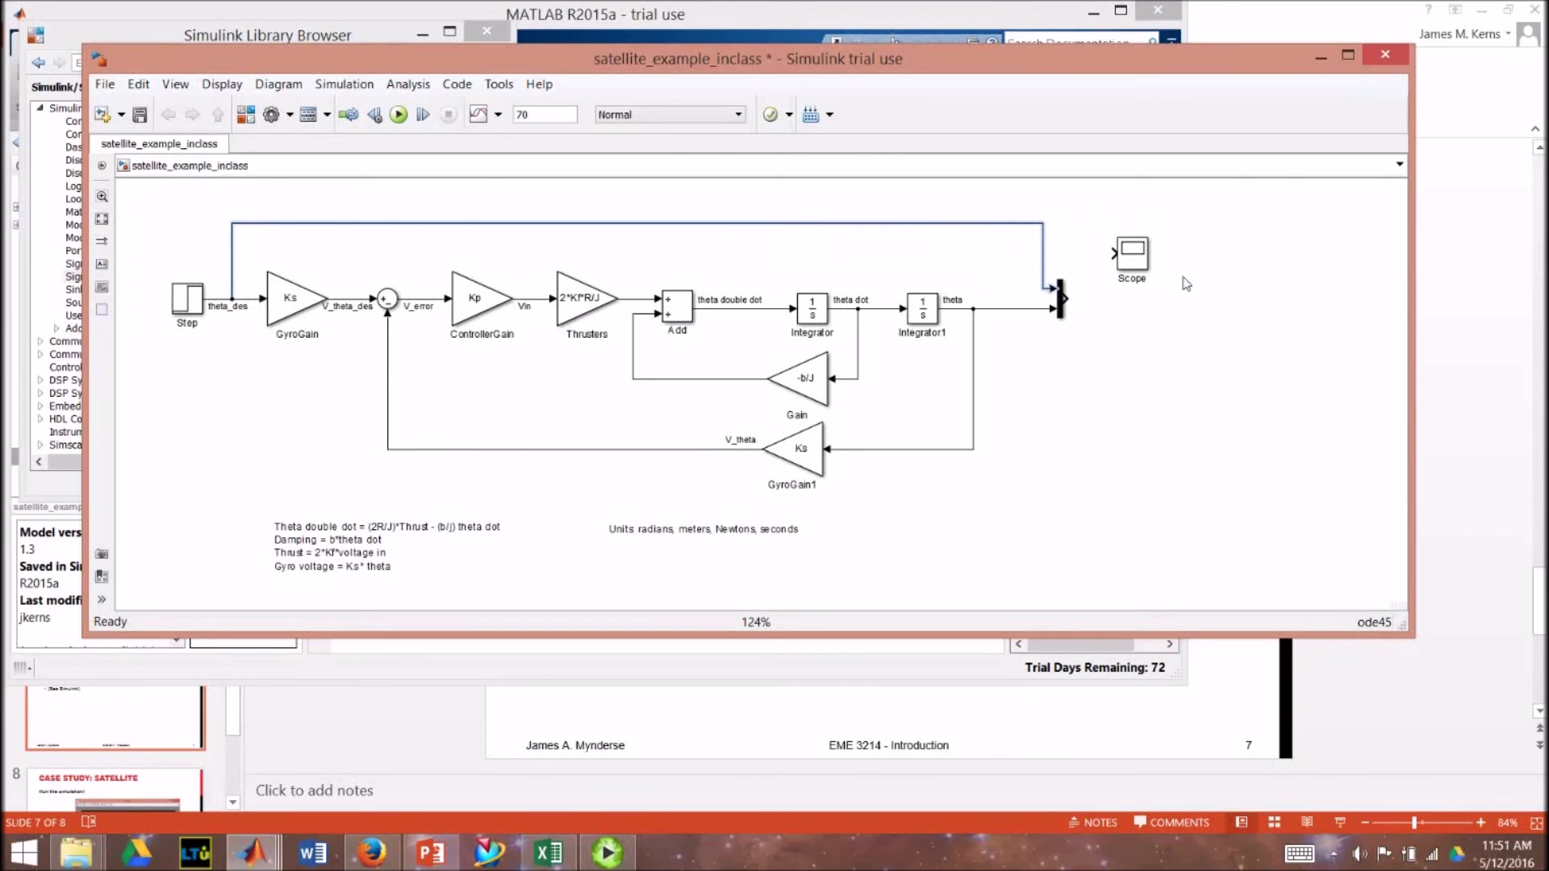
# Align the Scope with the Mux output, then clear the selection
pyautogui.moveTo(1138, 254); pyautogui.dragTo(1157, 295)
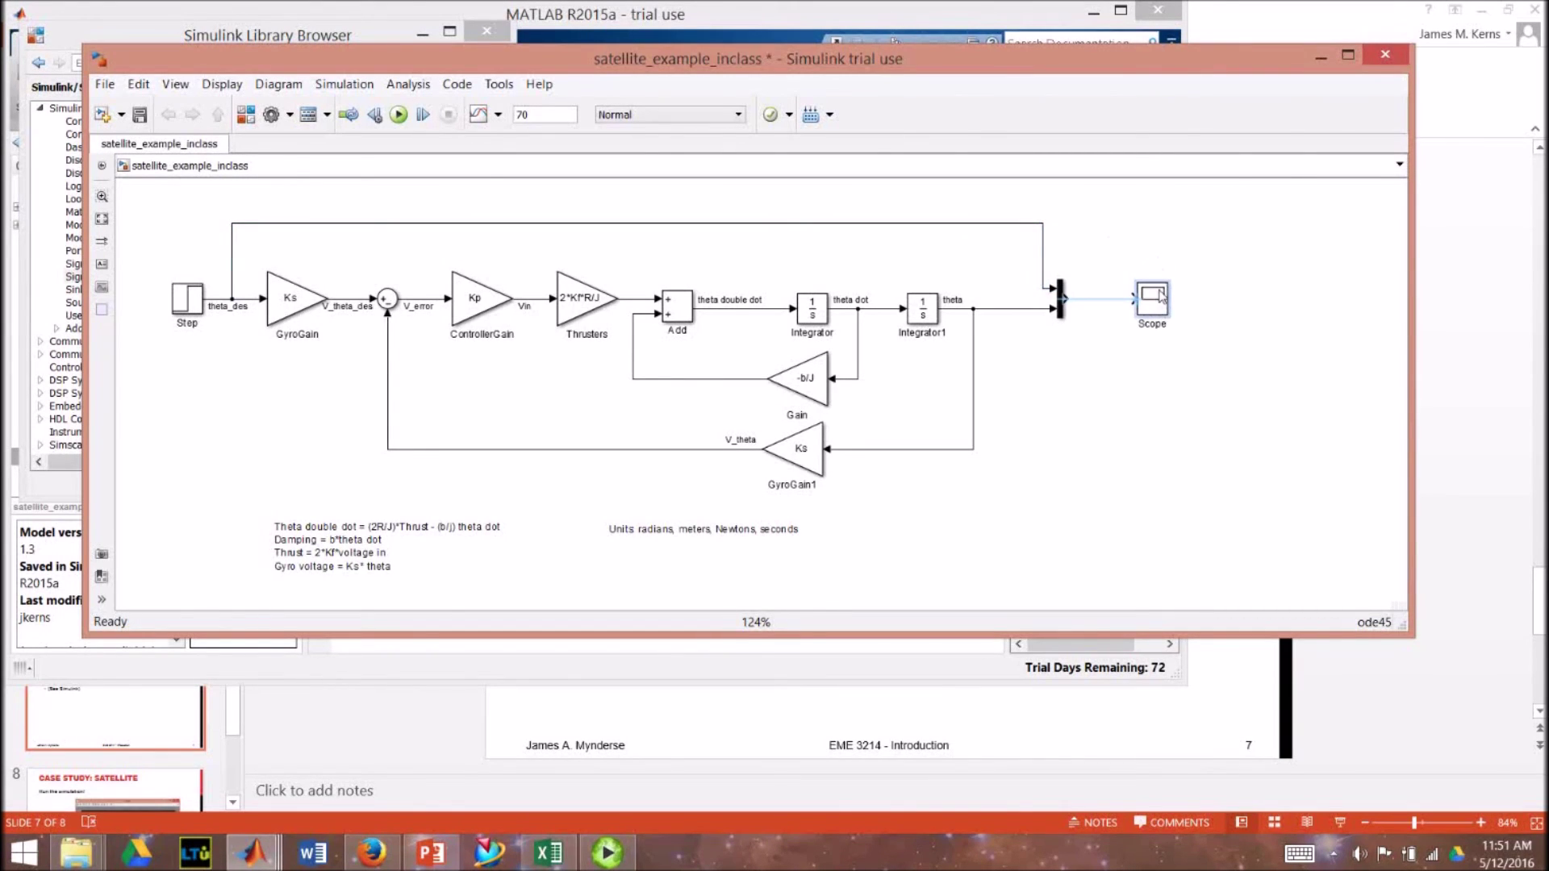
pyautogui.moveTo(1160, 299); pyautogui.dragTo(1154, 298)
pyautogui.click(790, 388)
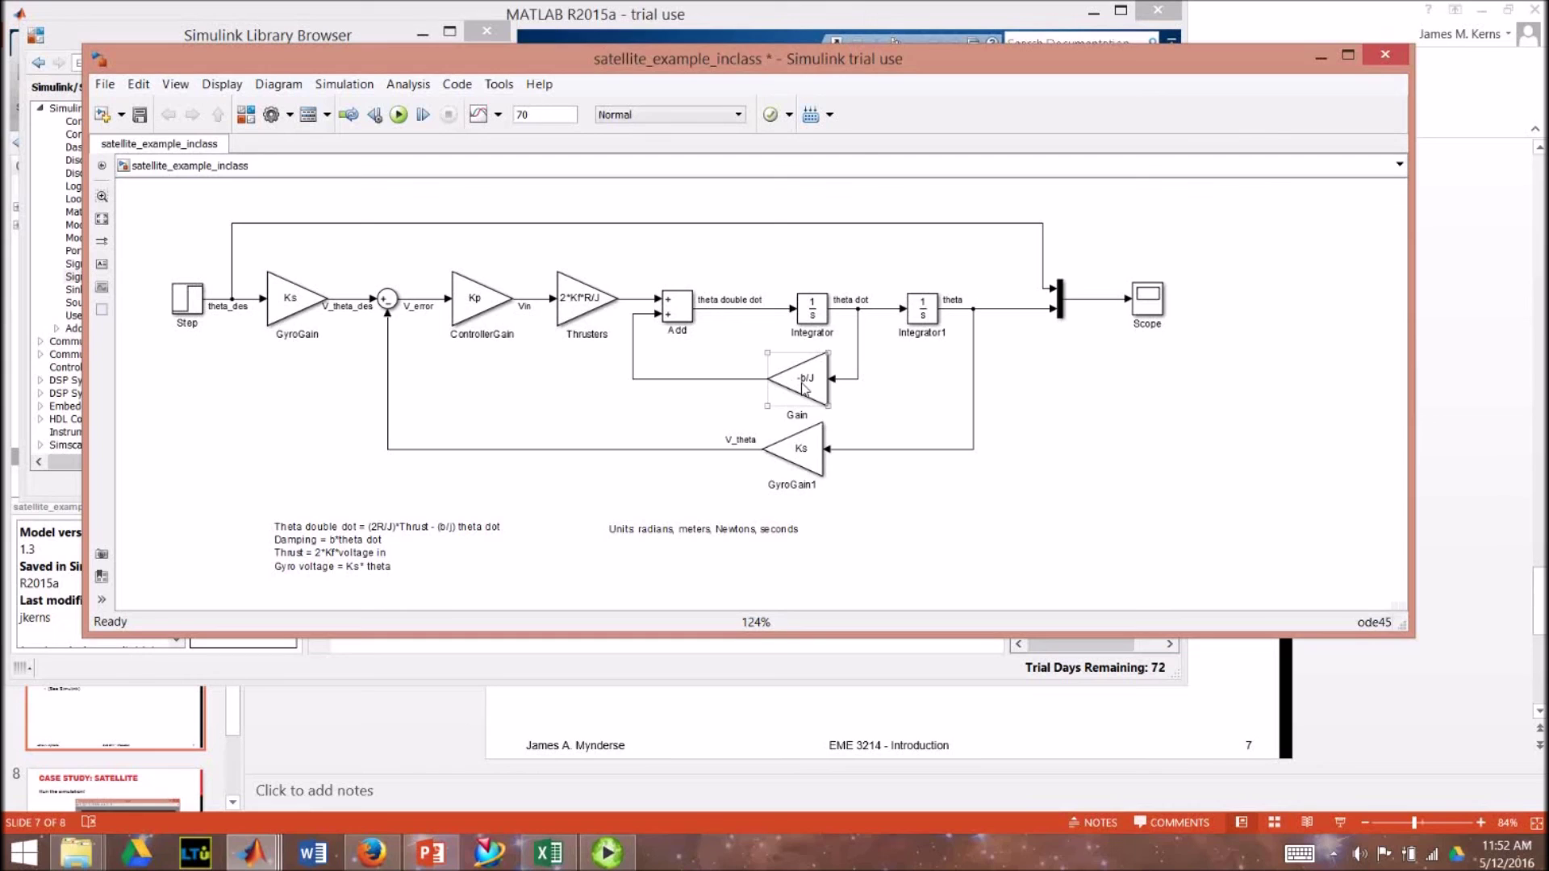
pyautogui.click(796, 428)
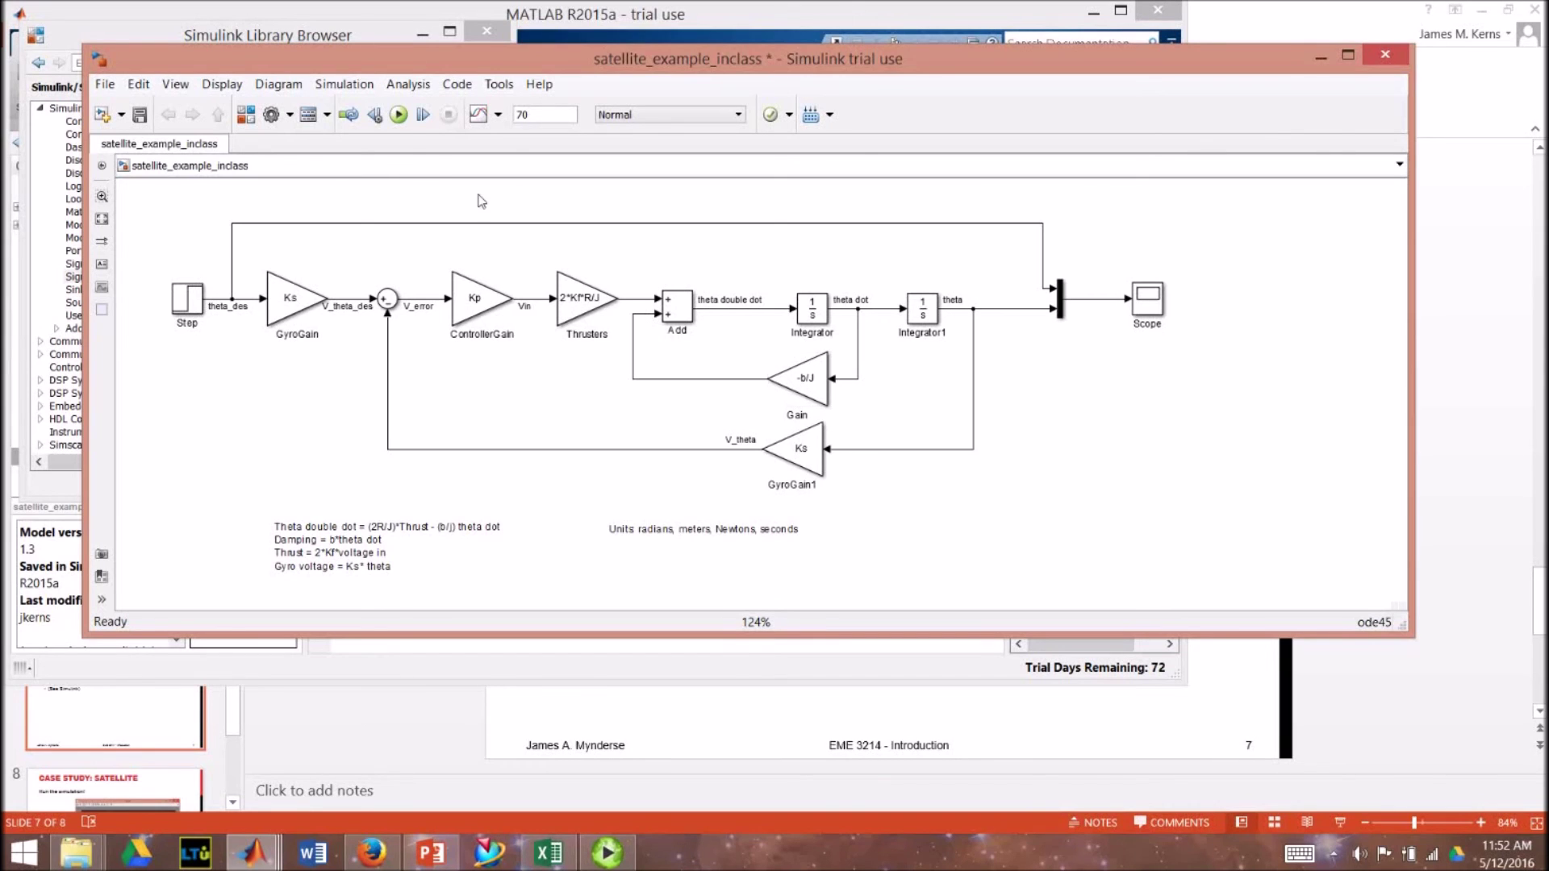
# Run the simulation and view the enlarged, autoscaled Scope plot of theta settling near 2*pi
pyautogui.click(400, 114)
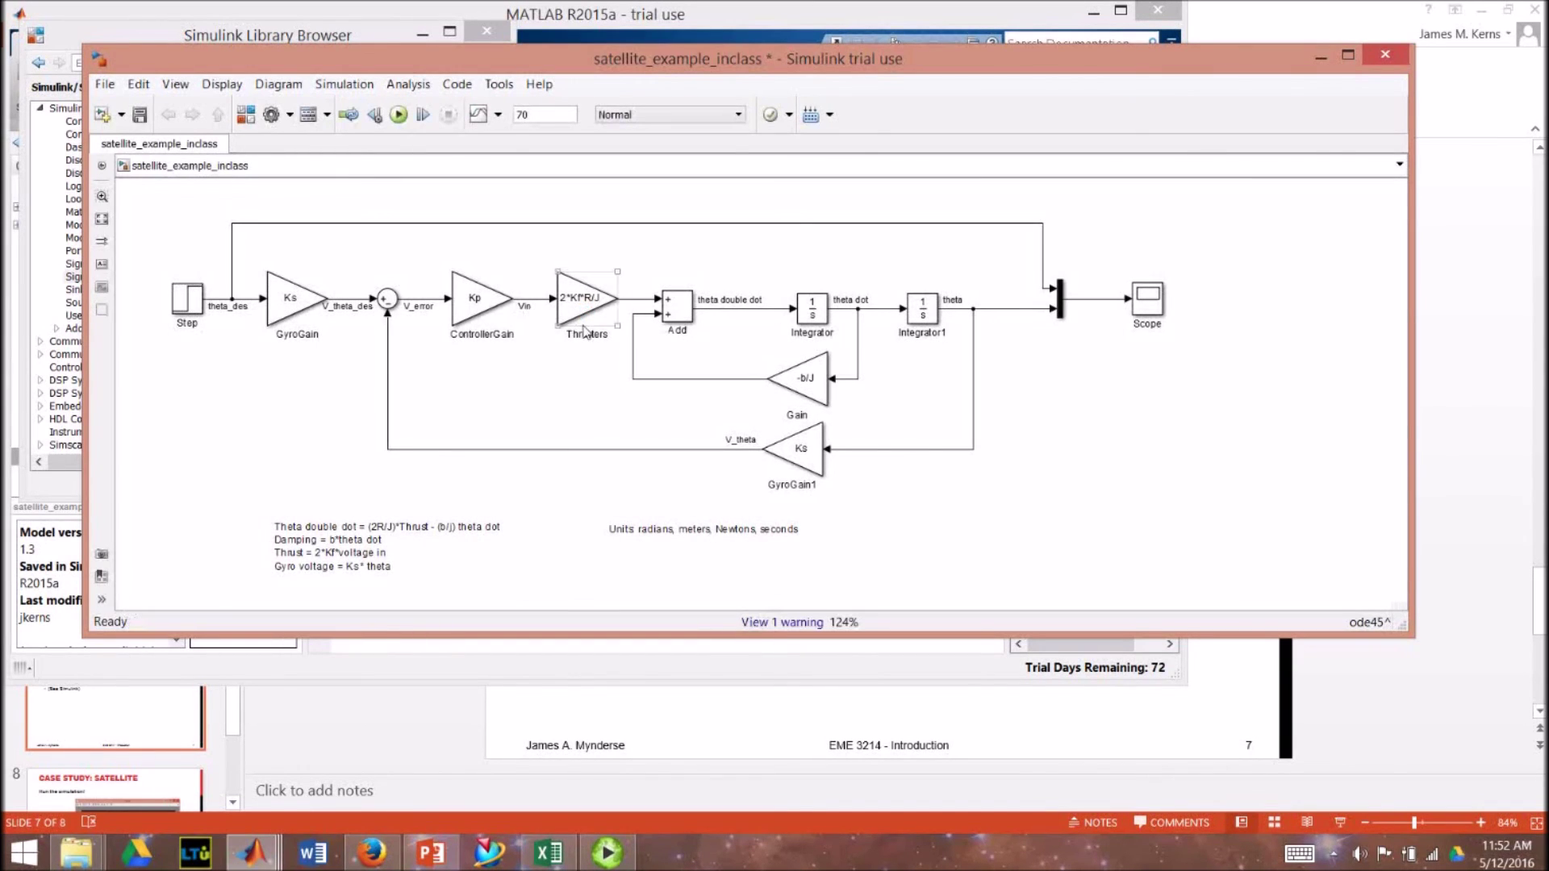
pyautogui.doubleClick(1147, 300)
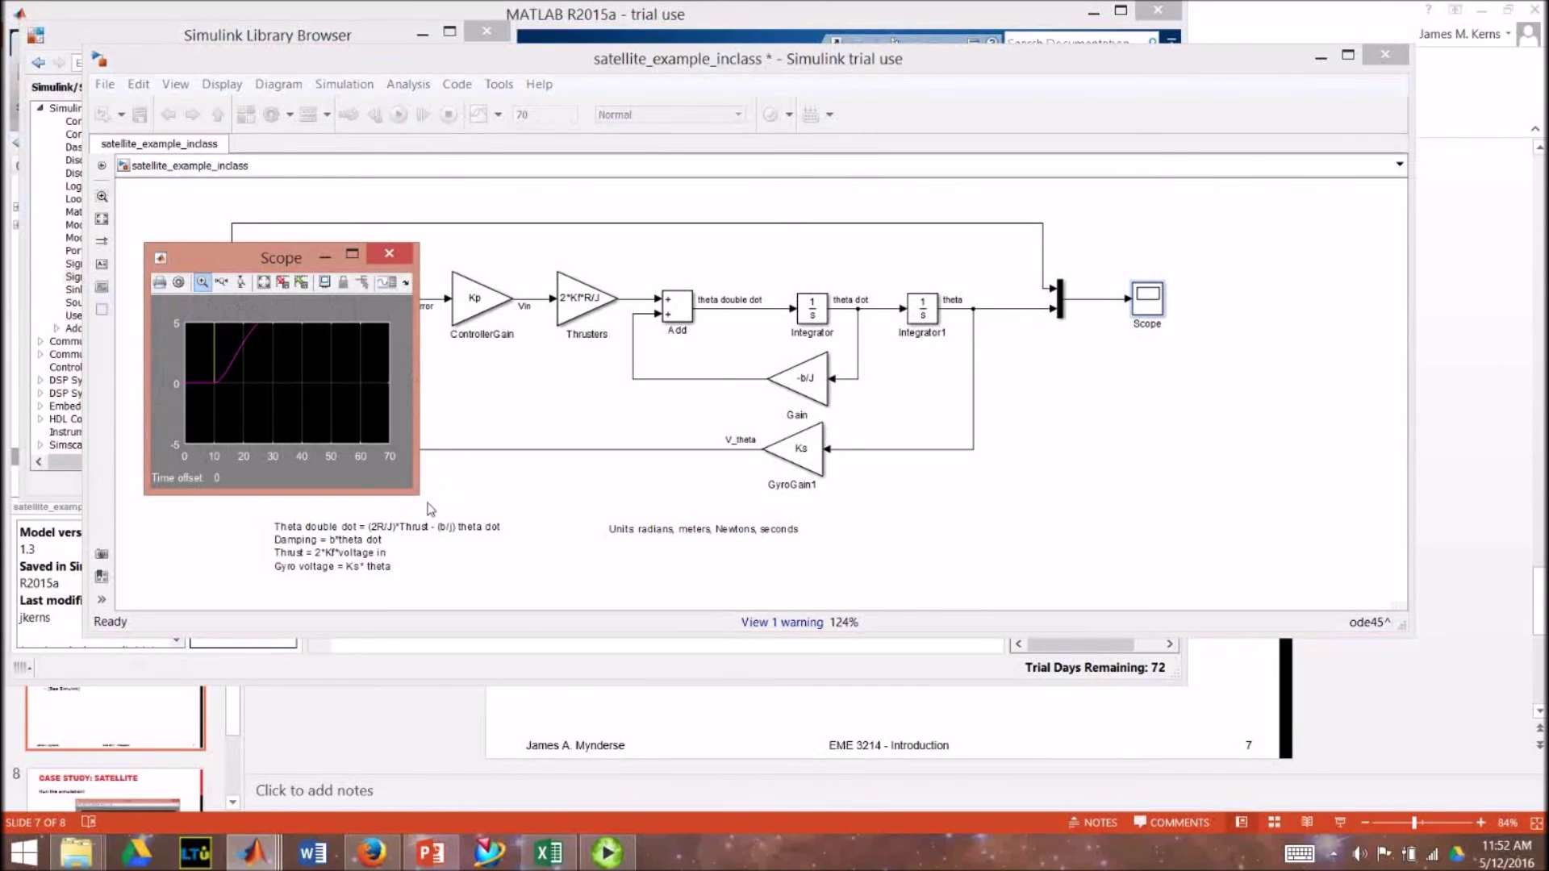
pyautogui.moveTo(423, 488); pyautogui.dragTo(1303, 807)
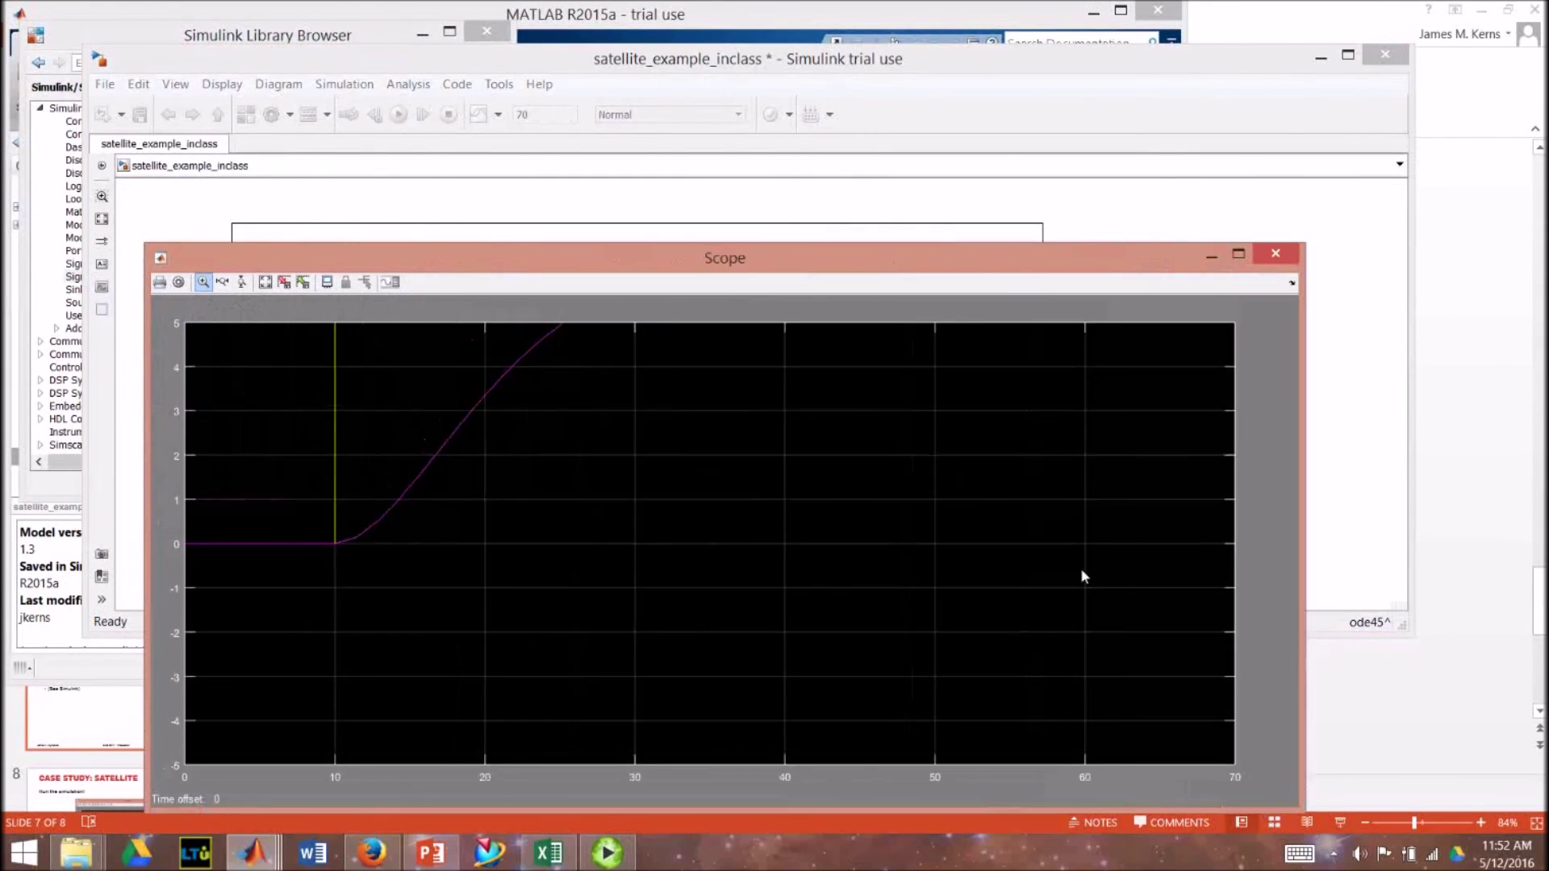
pyautogui.click(266, 284)
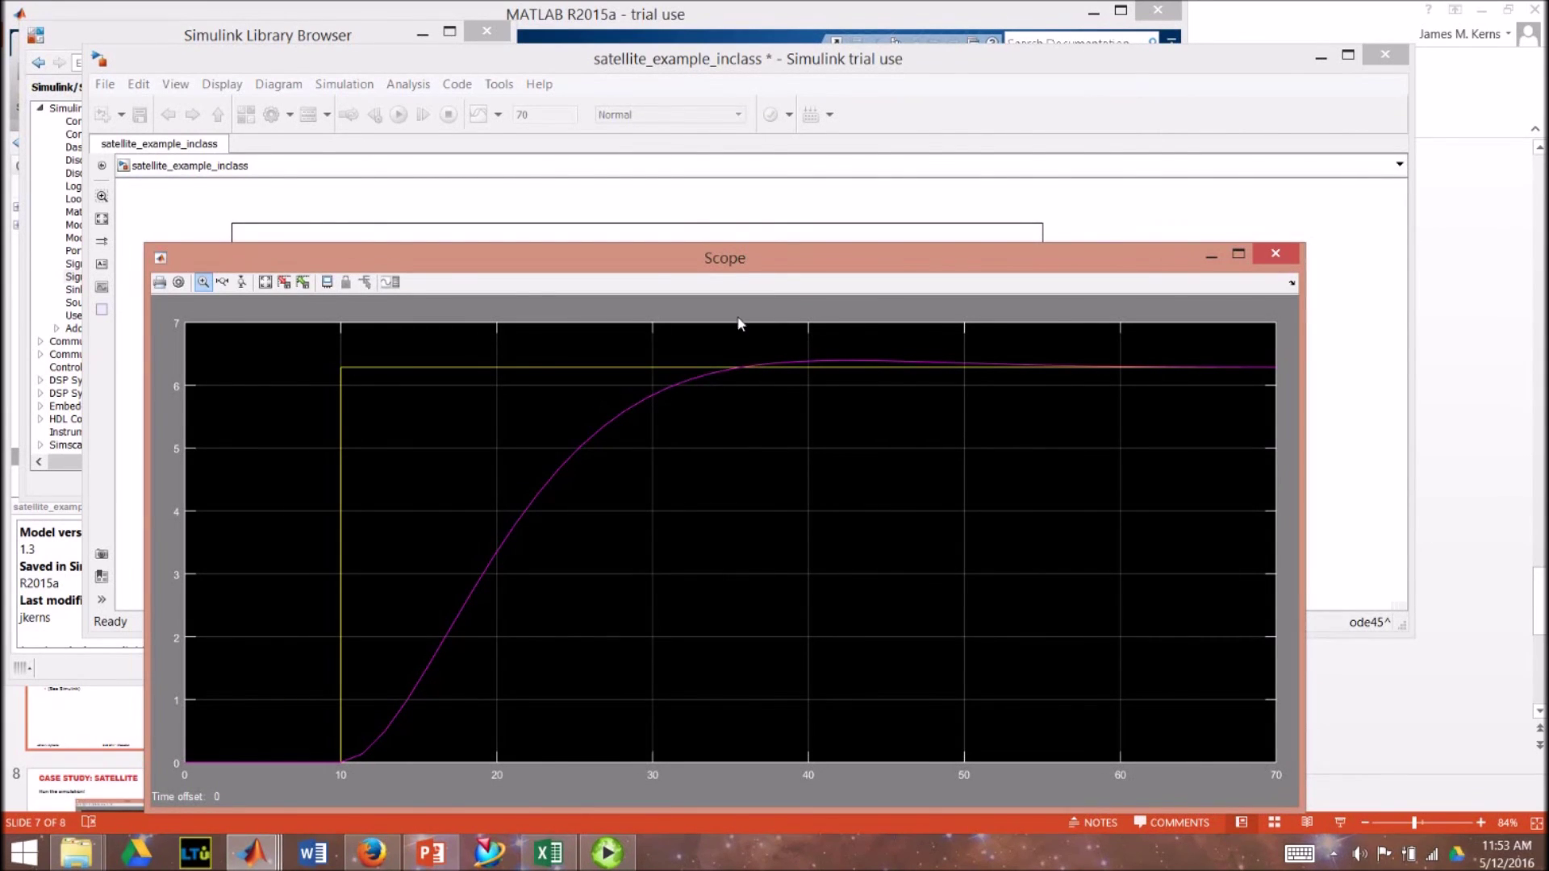
pyautogui.click(709, 198)
# Confirm GyroGain's gain is Ks and ControllerGain's gain is Kp, leaving both unchanged
pyautogui.click(317, 306)
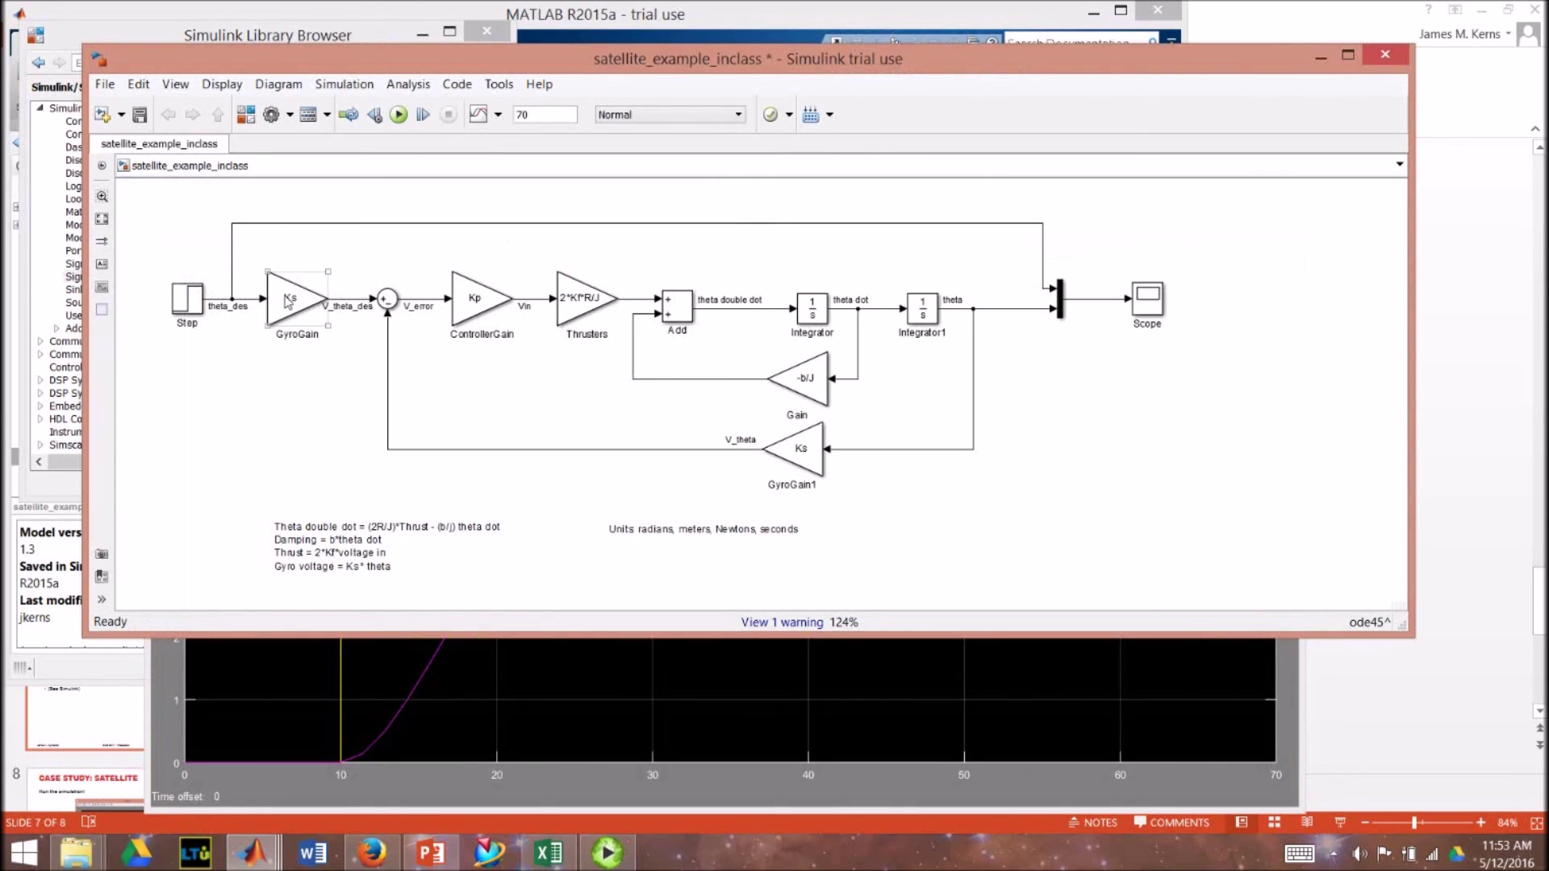
pyautogui.doubleClick(290, 305)
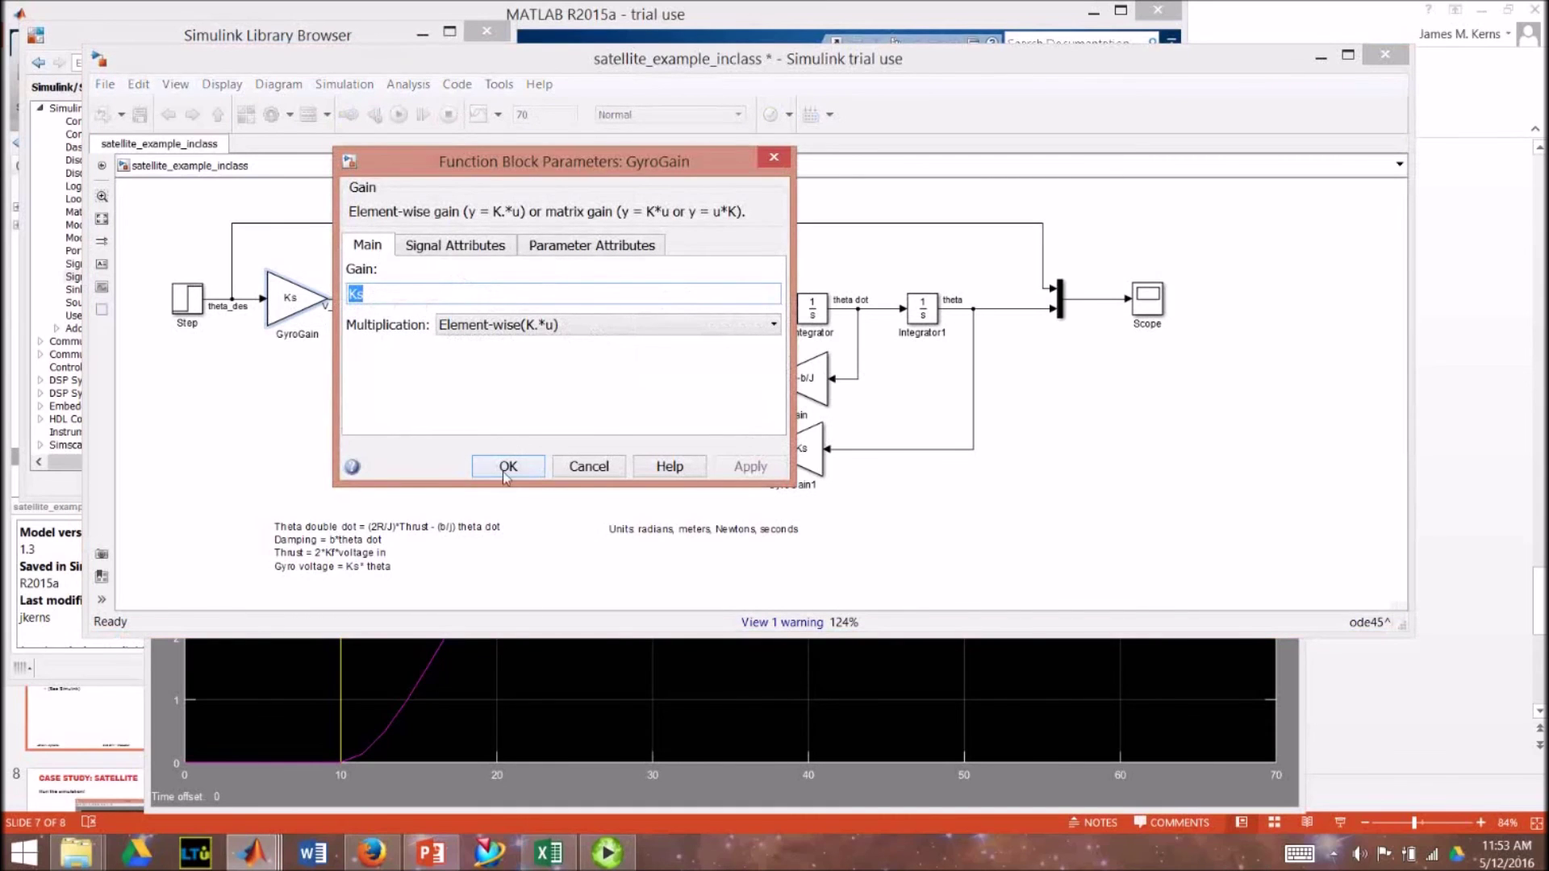
pyautogui.click(583, 470)
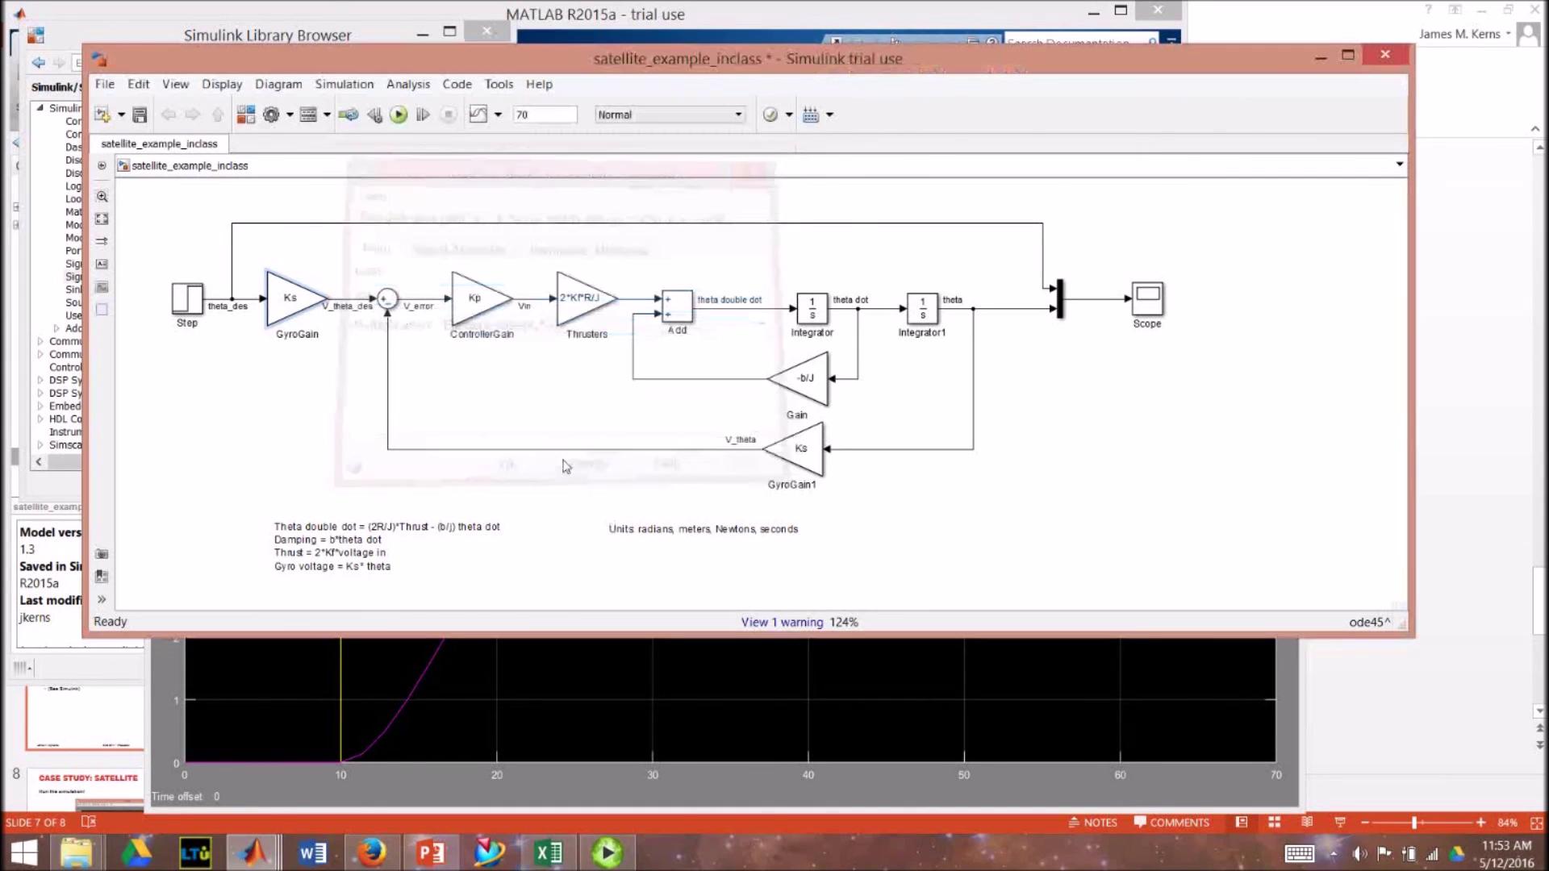
pyautogui.doubleClick(472, 309)
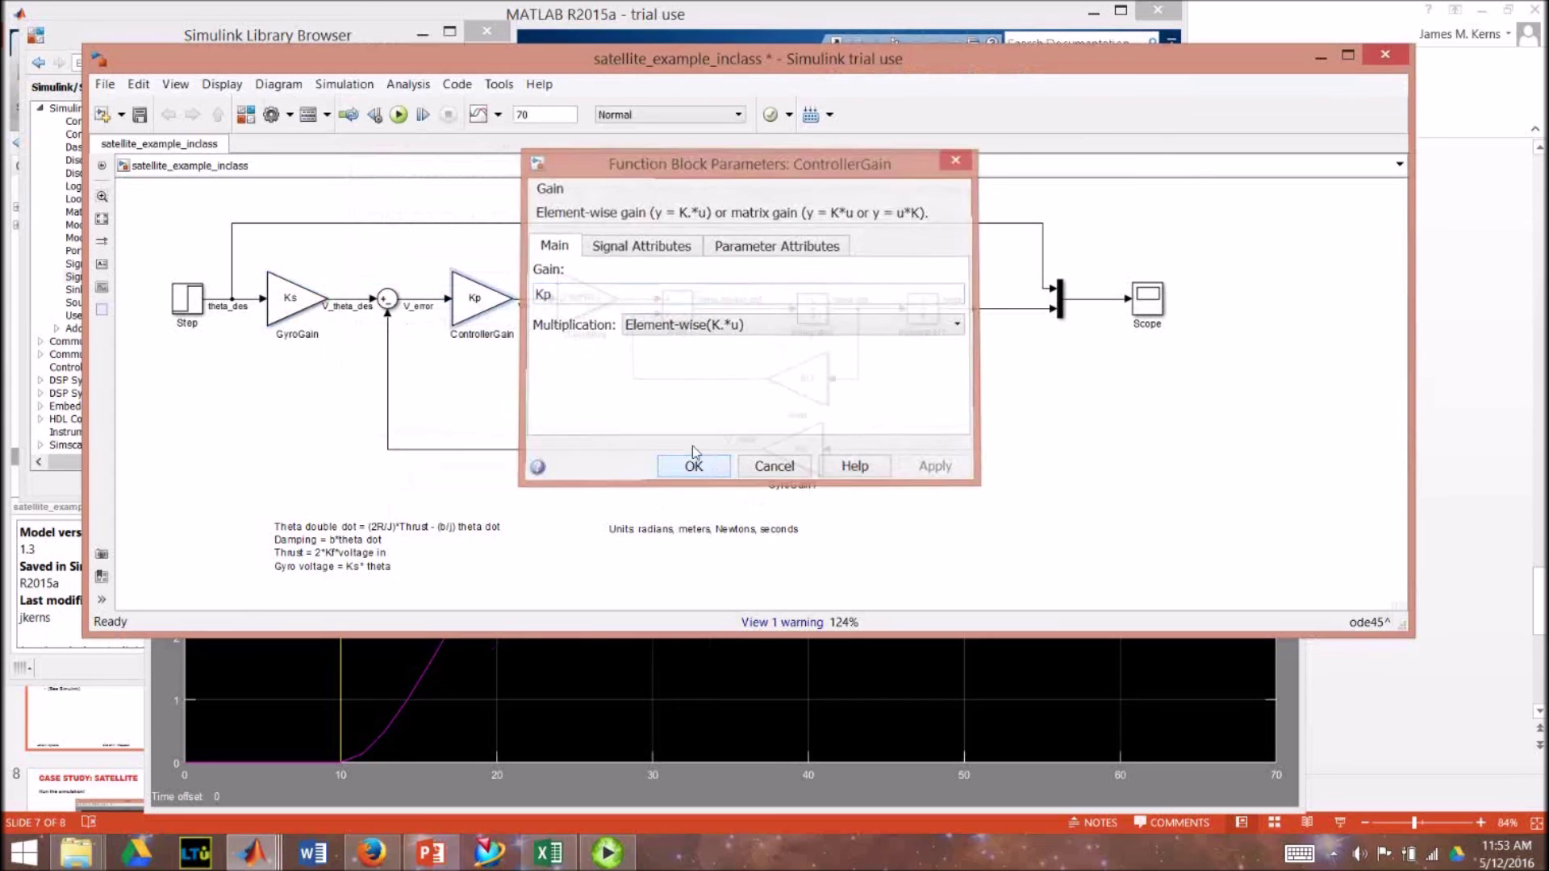
pyautogui.click(701, 472)
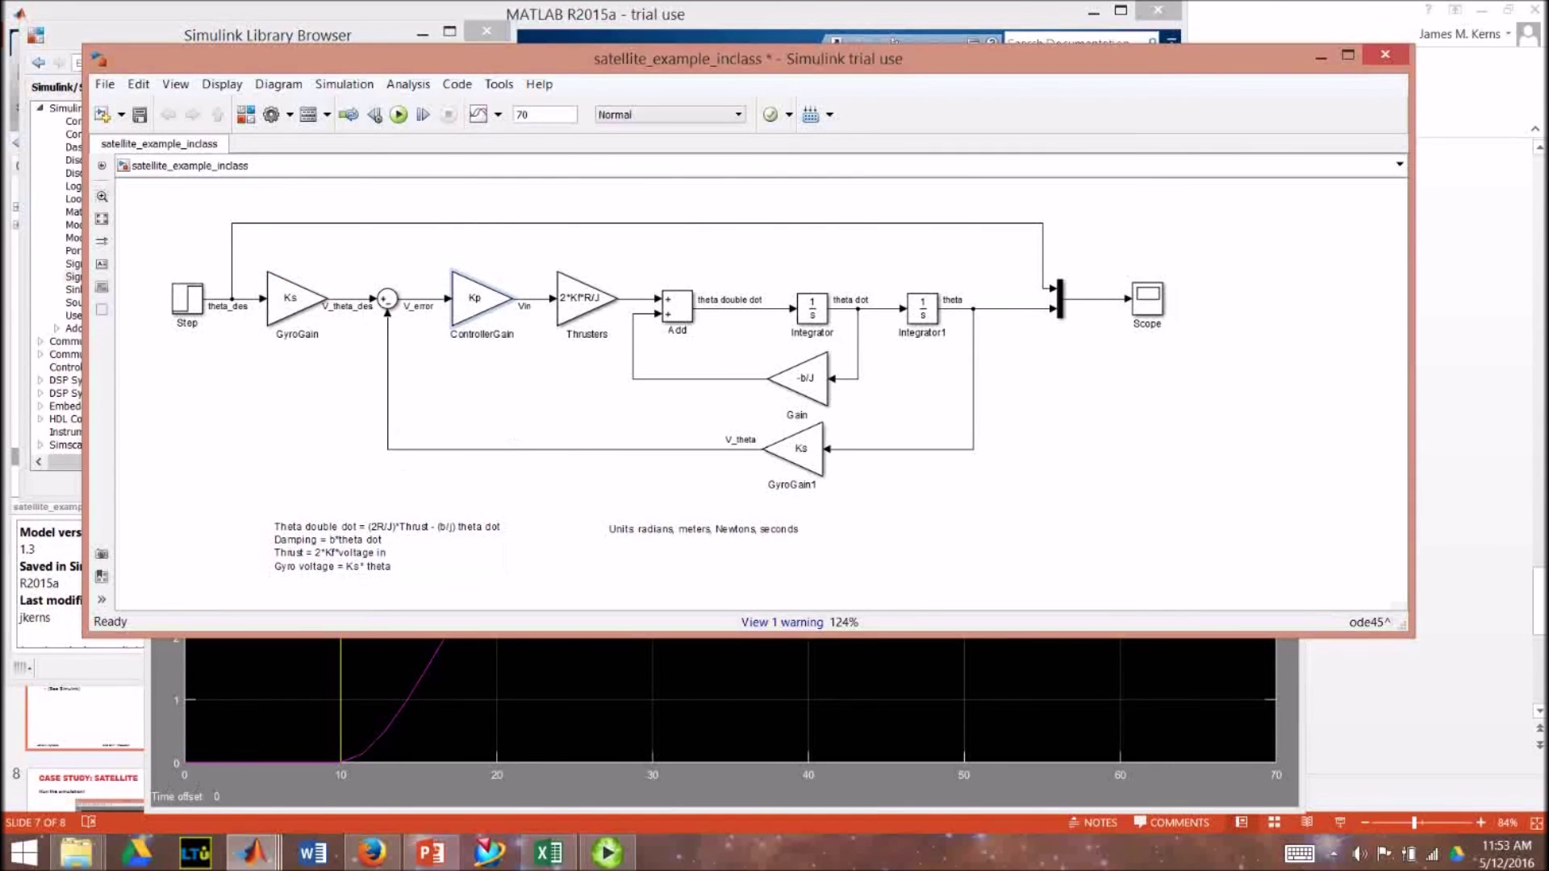
pyautogui.click(268, 856)
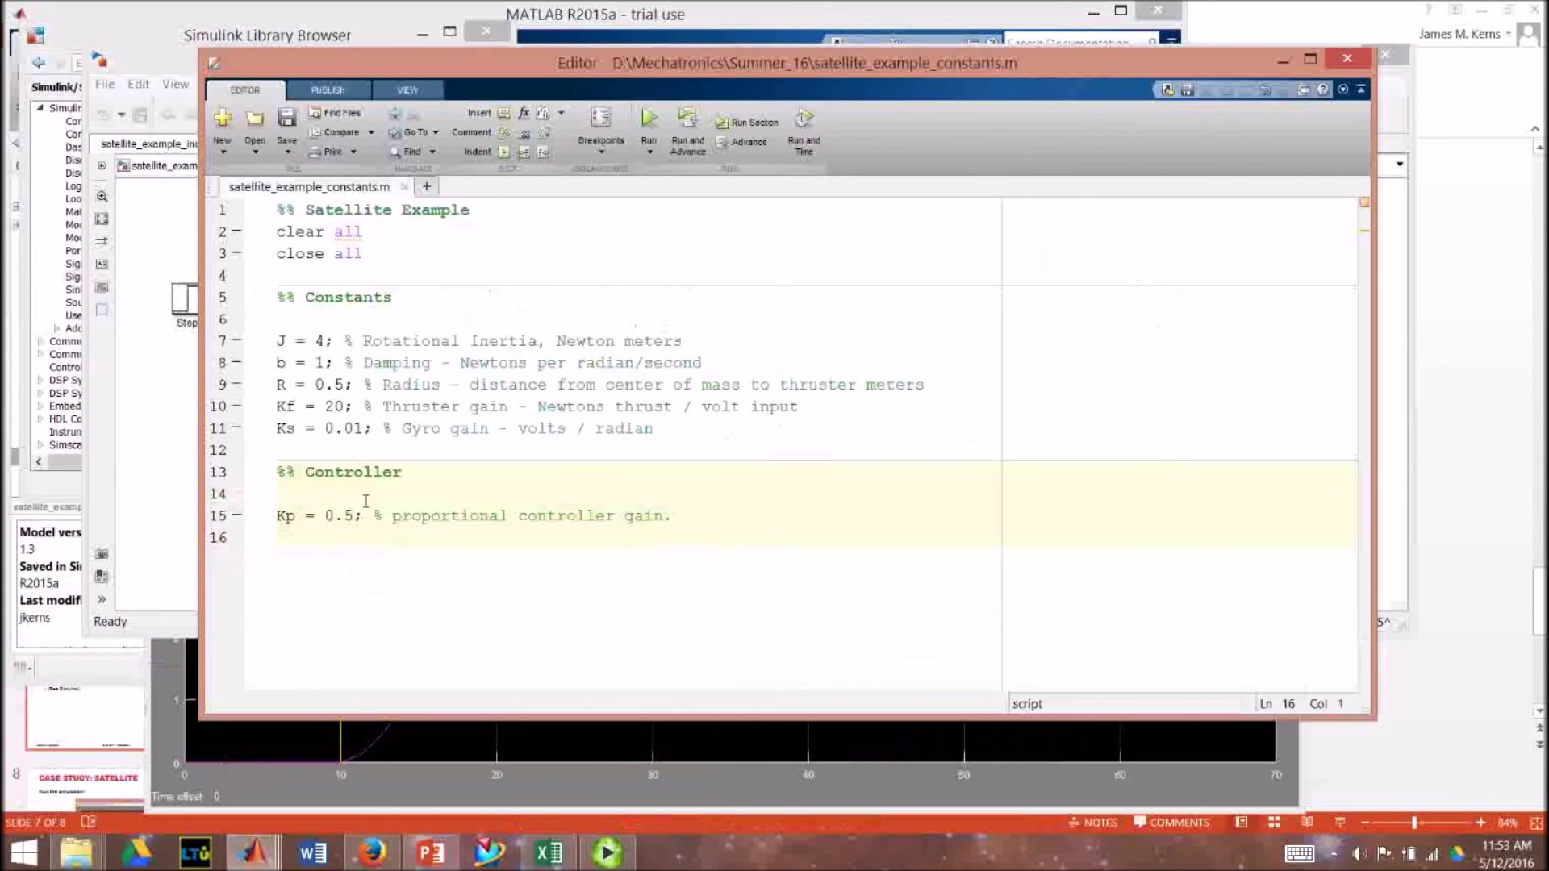
pyautogui.click(494, 540)
pyautogui.click(1281, 61)
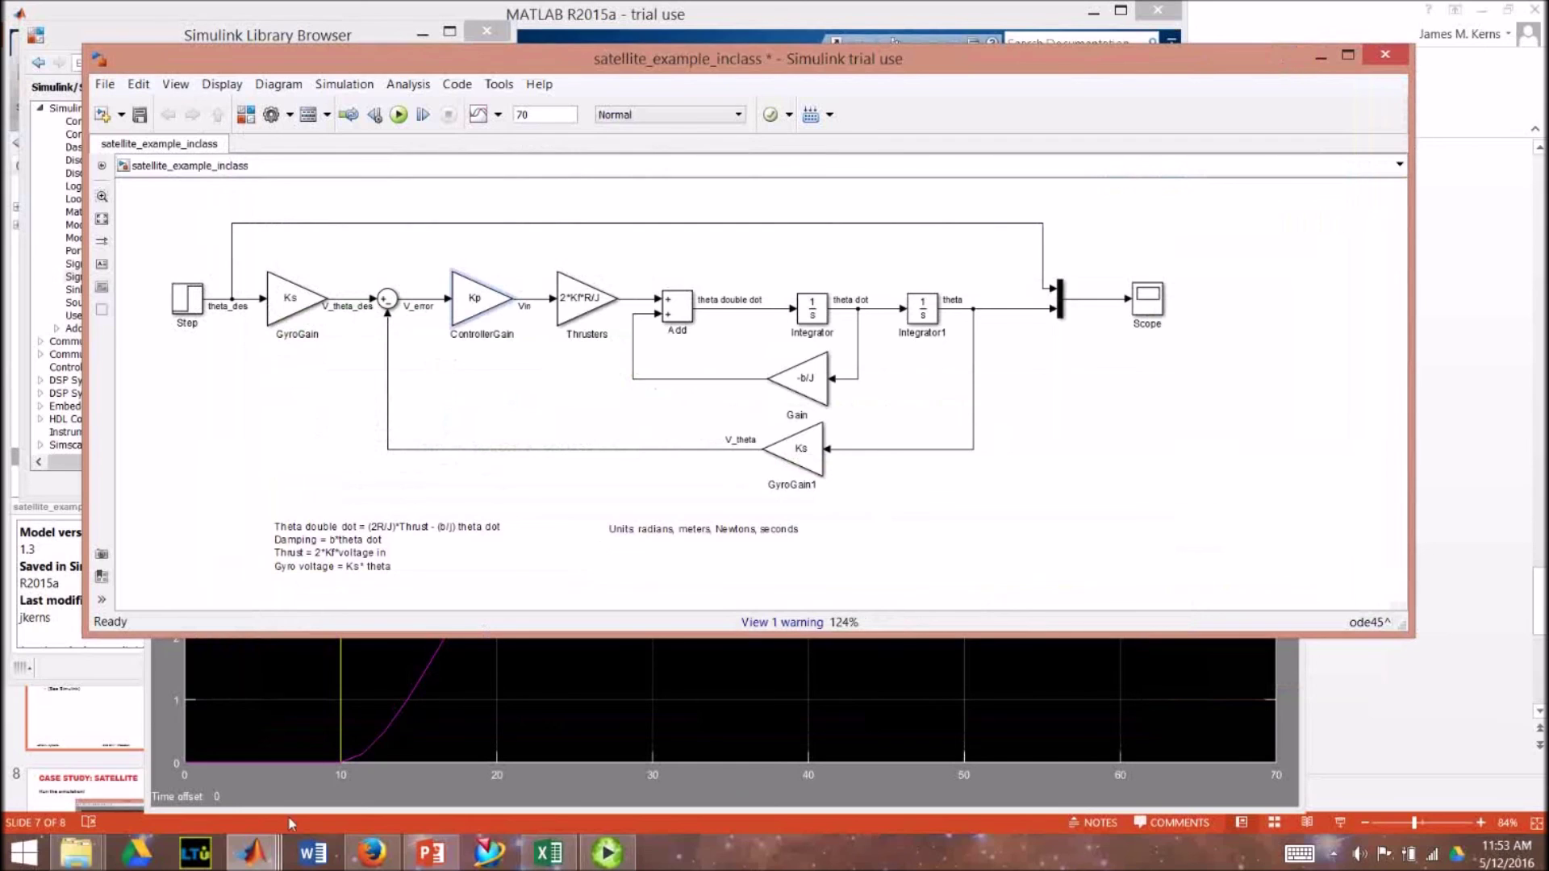
# Set Kp = 1 in the MATLAB Command Window and return to the Simulink diagram
pyautogui.click(254, 854)
pyautogui.click(183, 756)
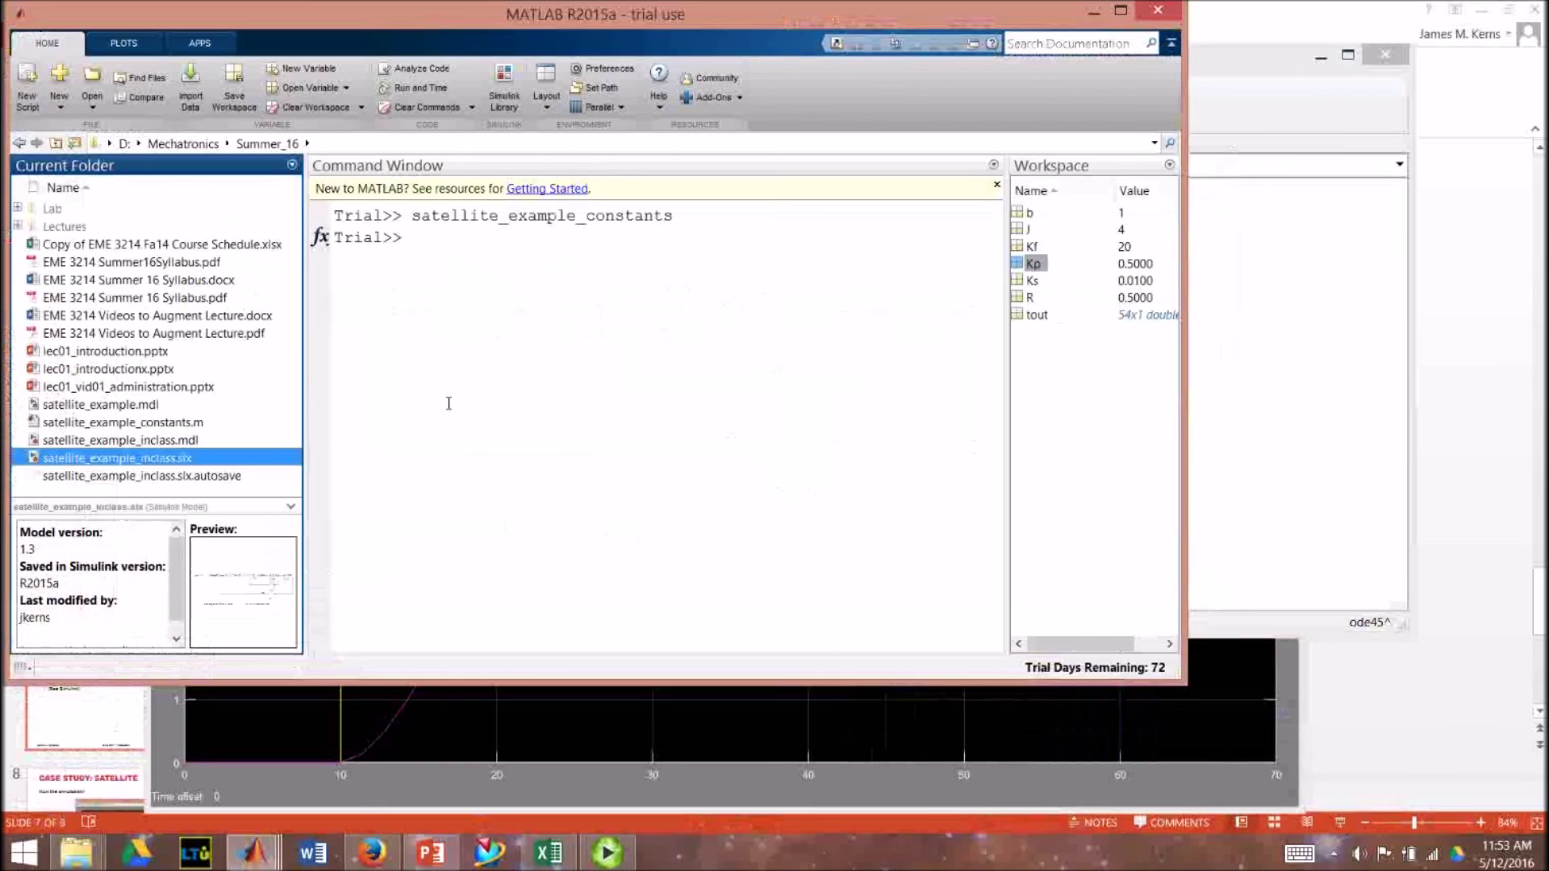
pyautogui.click(469, 337)
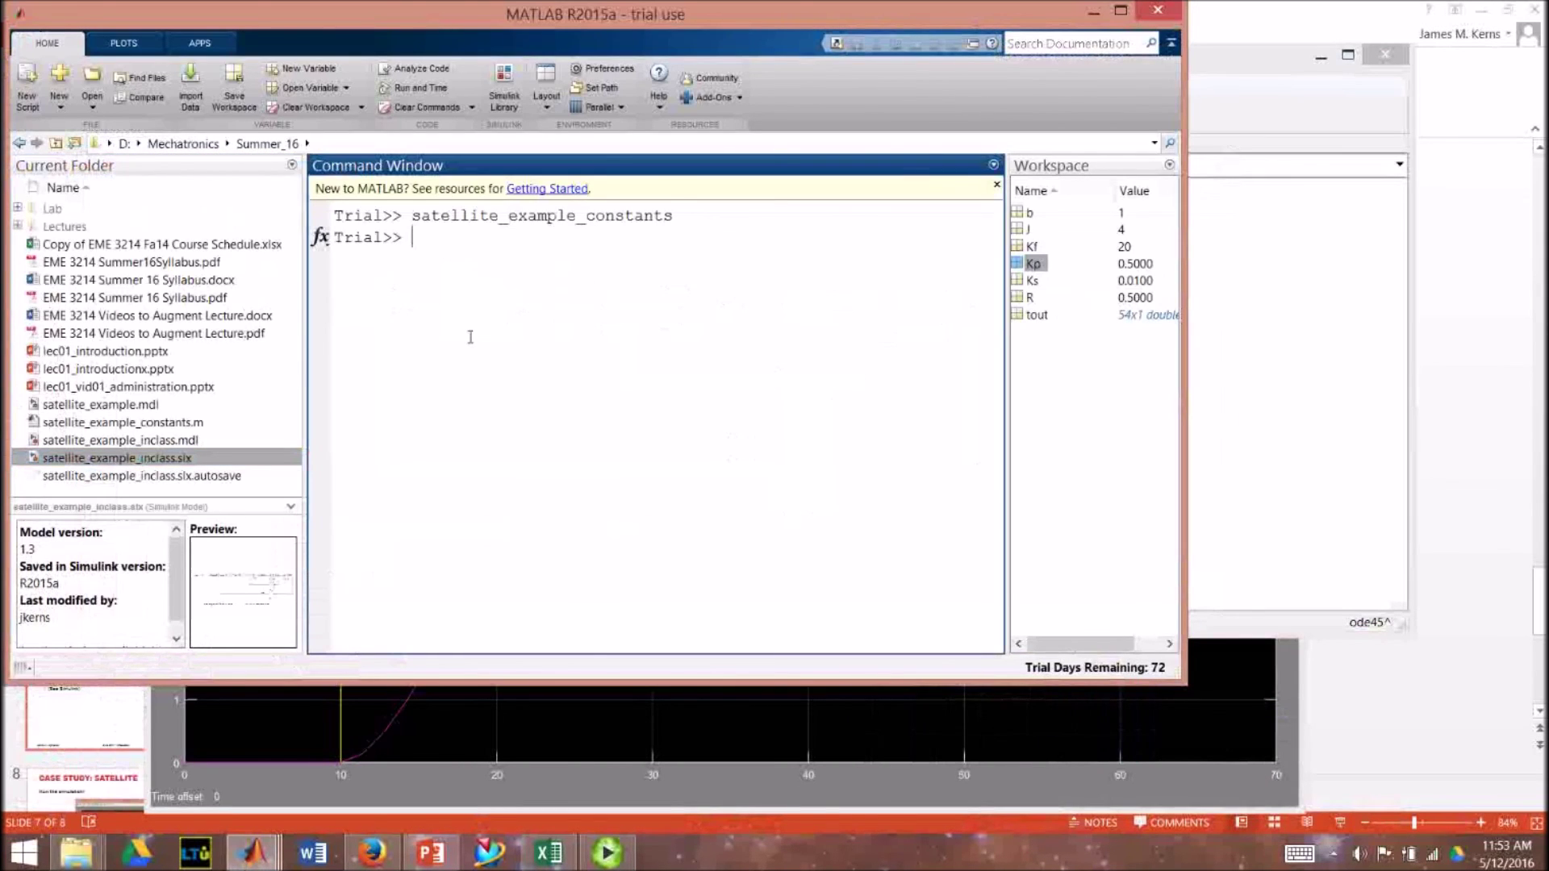
pyautogui.write('Kp')
pyautogui.write(' = 1')
pyautogui.press('Return')
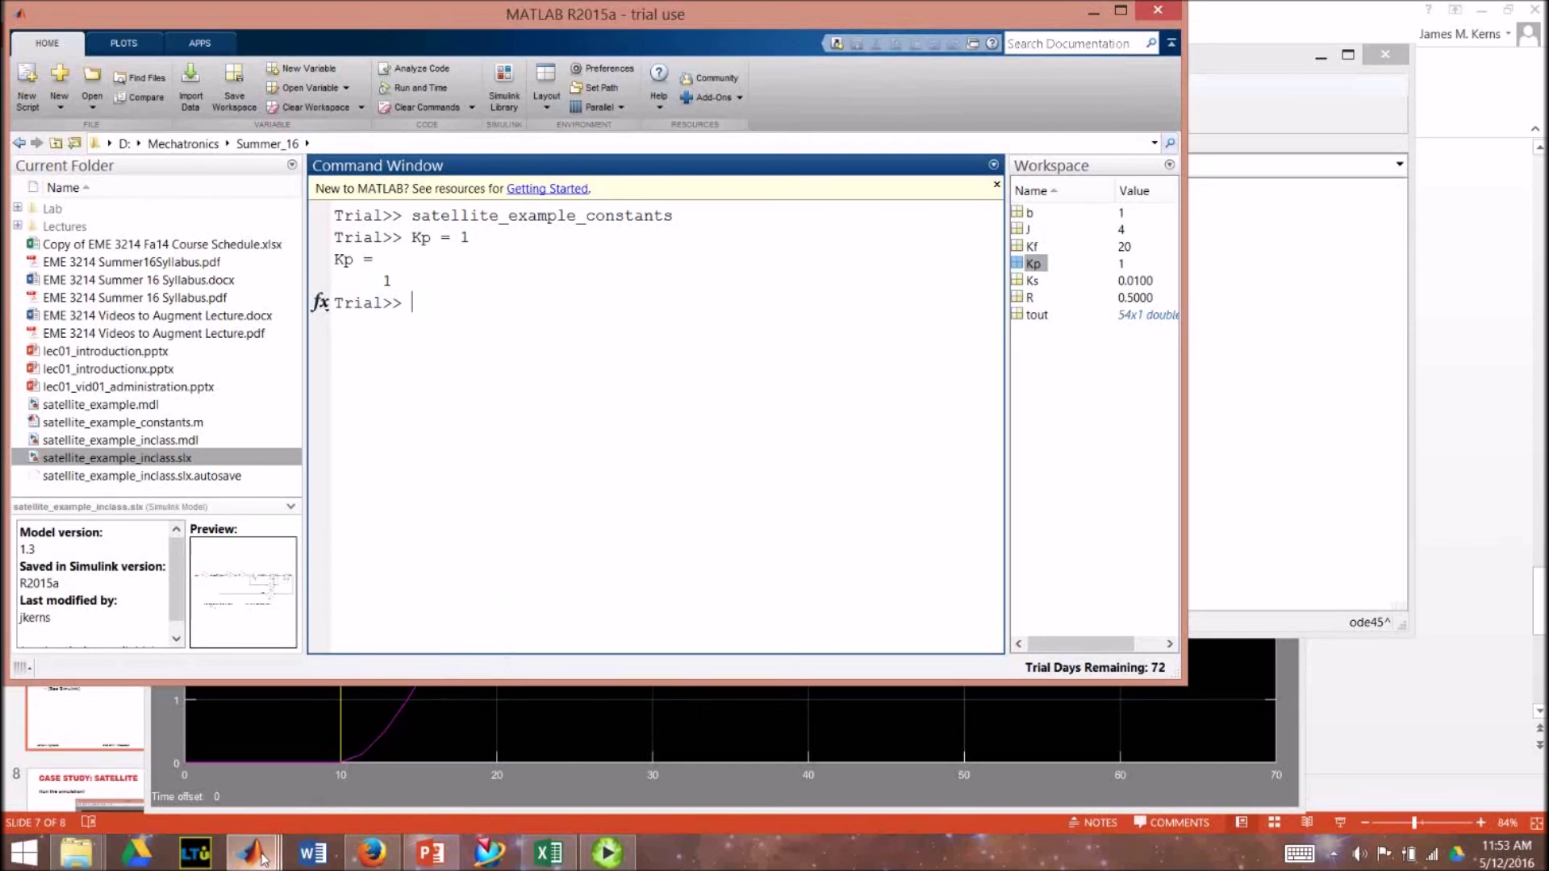
pyautogui.moveTo(253, 853)
pyautogui.click(546, 761)
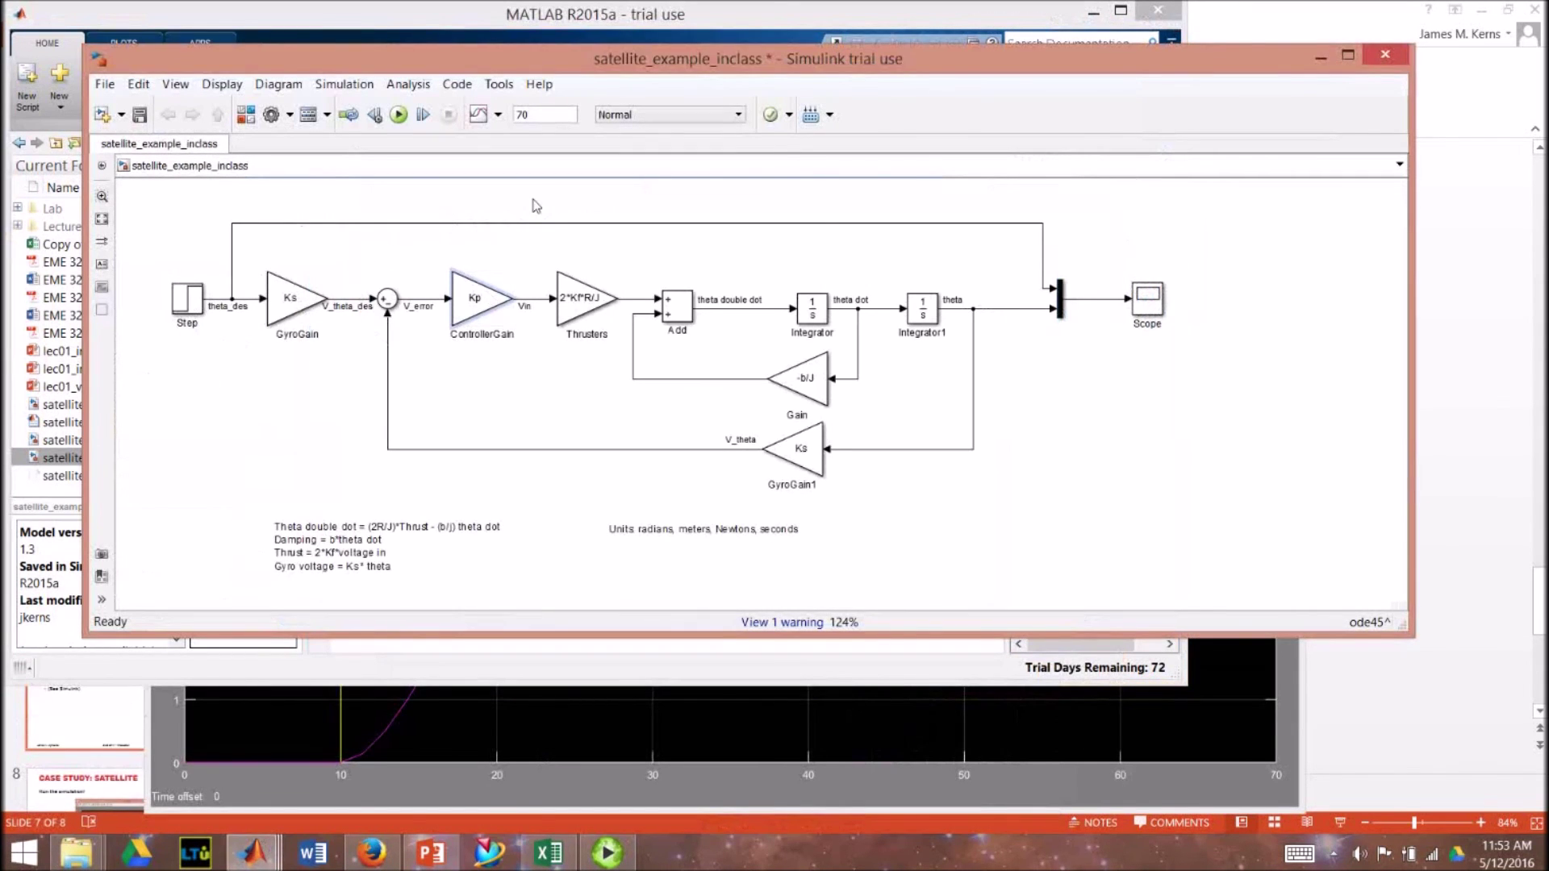
# Rerun the simulation with Kp = 1 and autoscale the Scope showing overshoot near 7
pyautogui.click(398, 115)
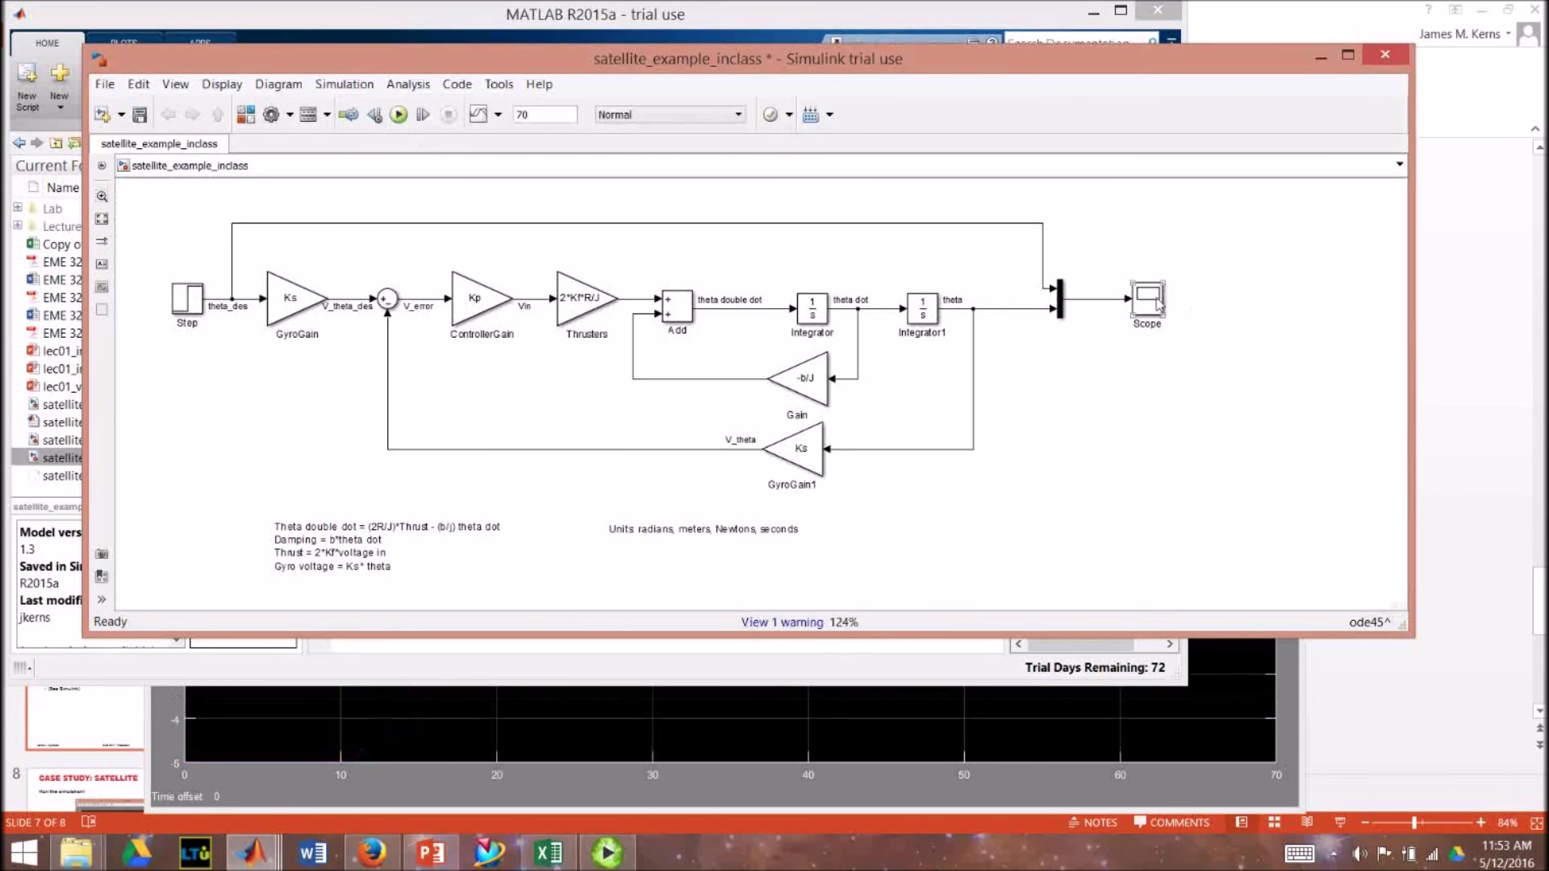
pyautogui.doubleClick(1156, 303)
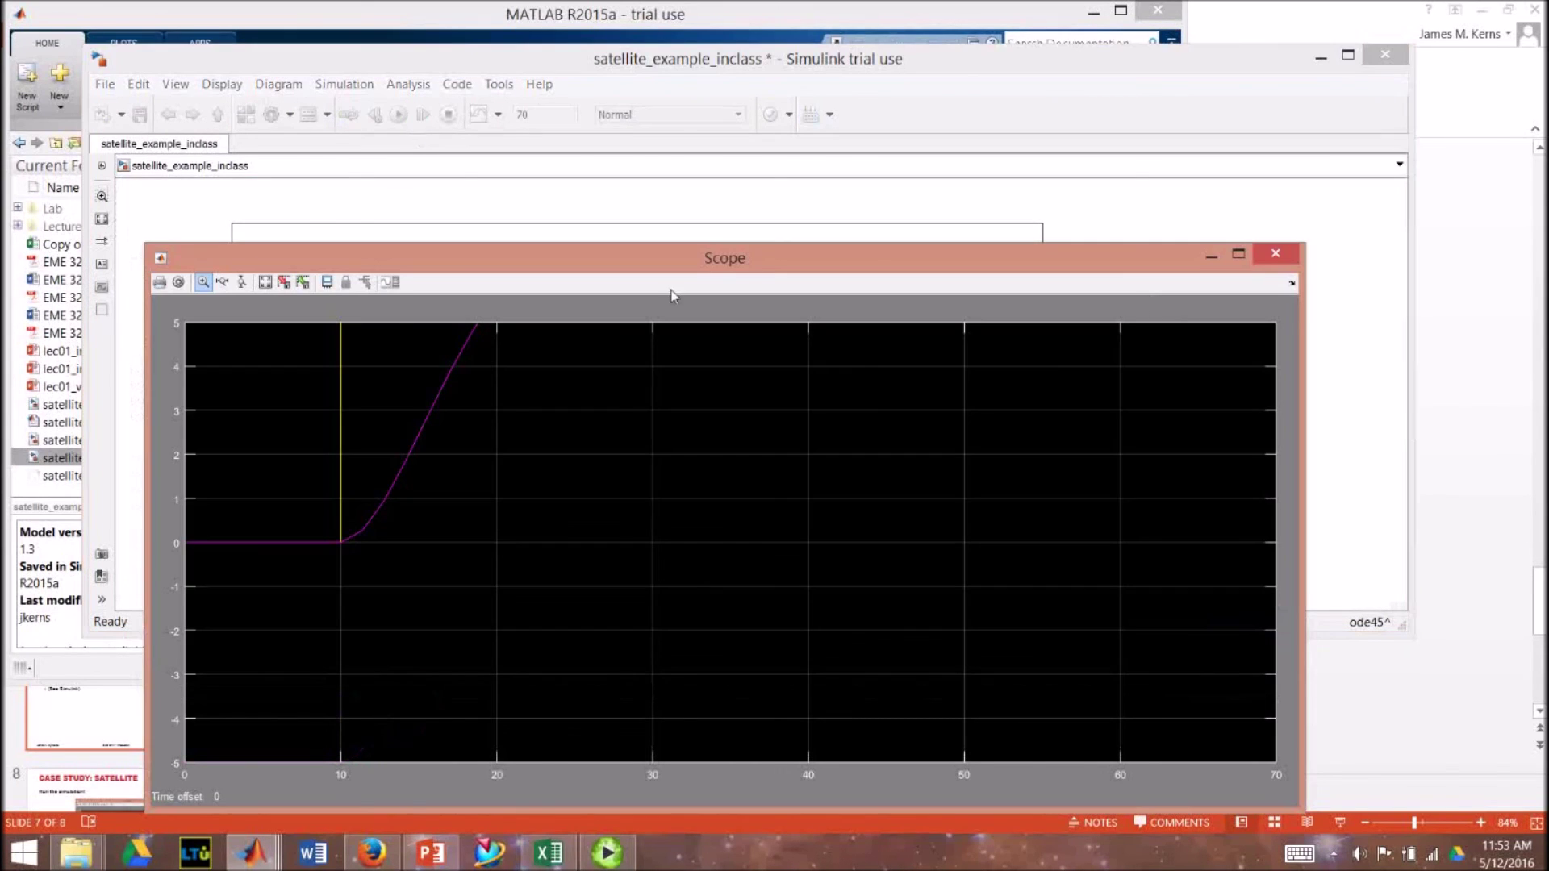
pyautogui.click(266, 282)
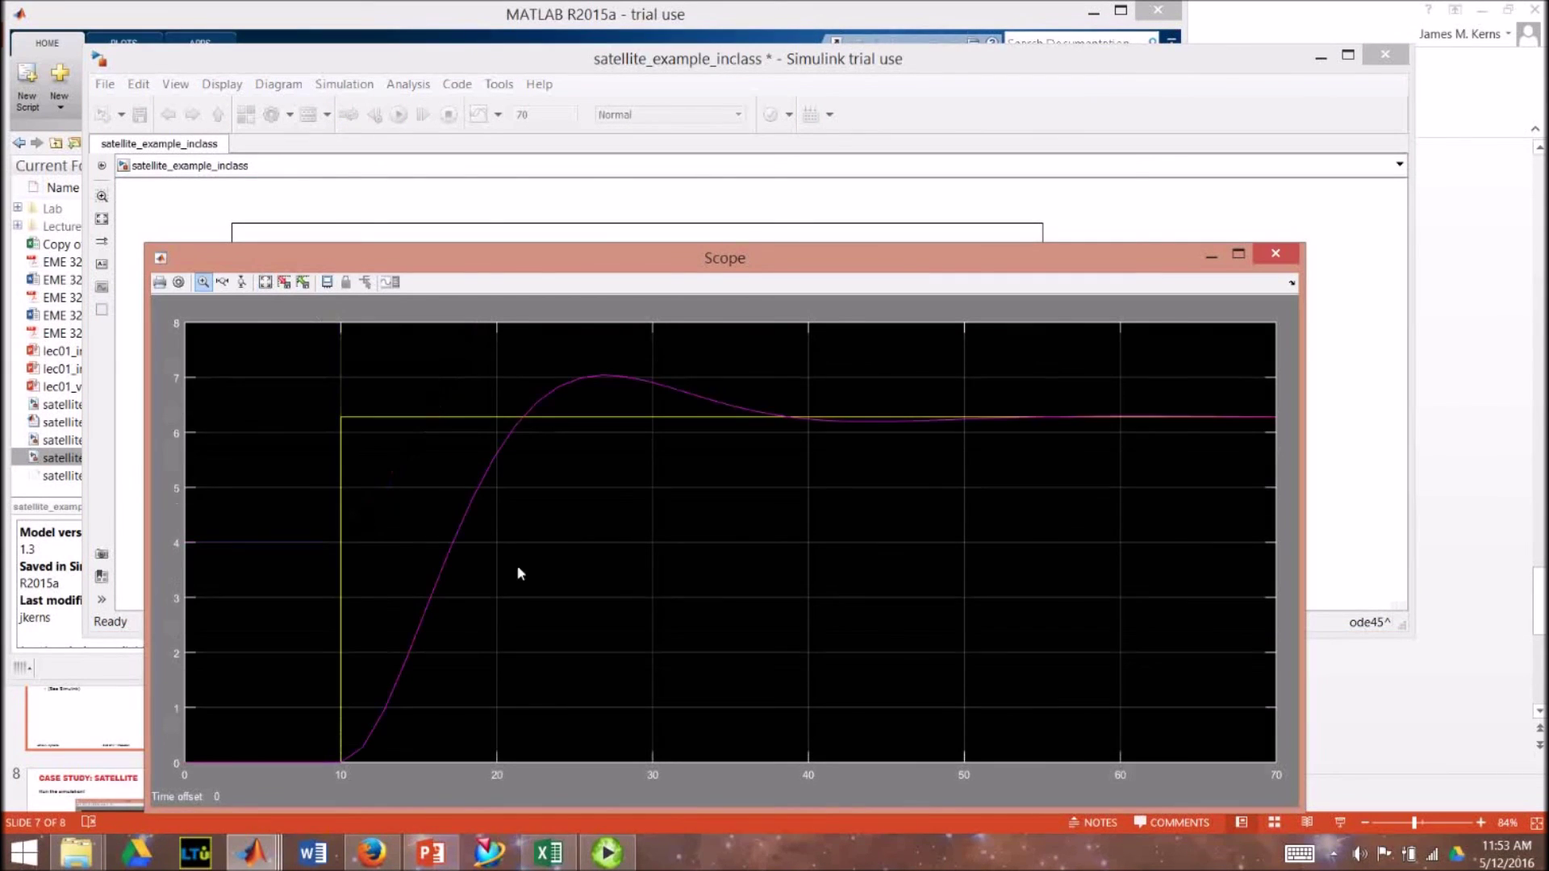